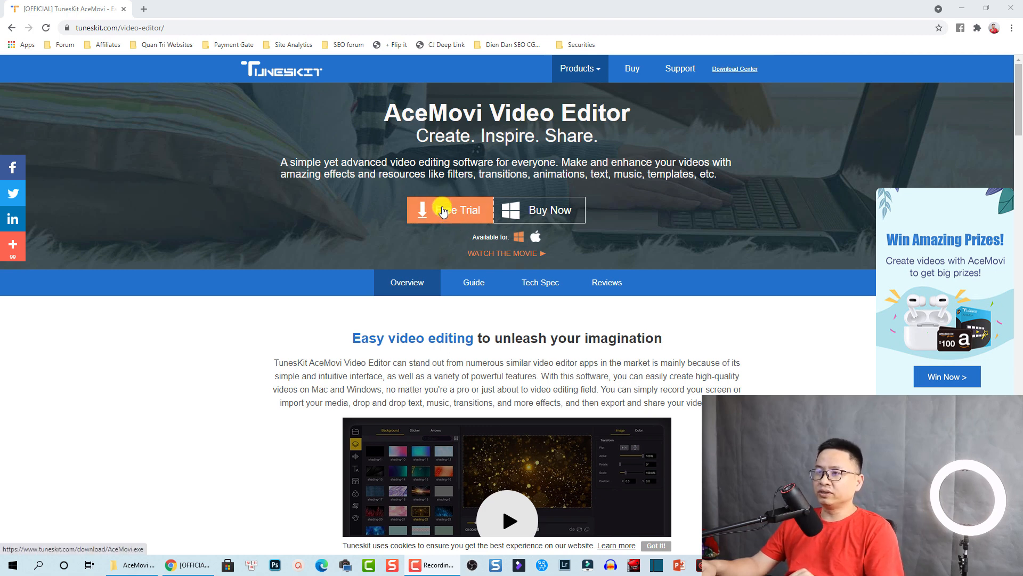
Download the AceMovi (1).exe free trial installer and scroll down to the powerful features grid
{"action": "left_click", "coordinate": [449, 216]}
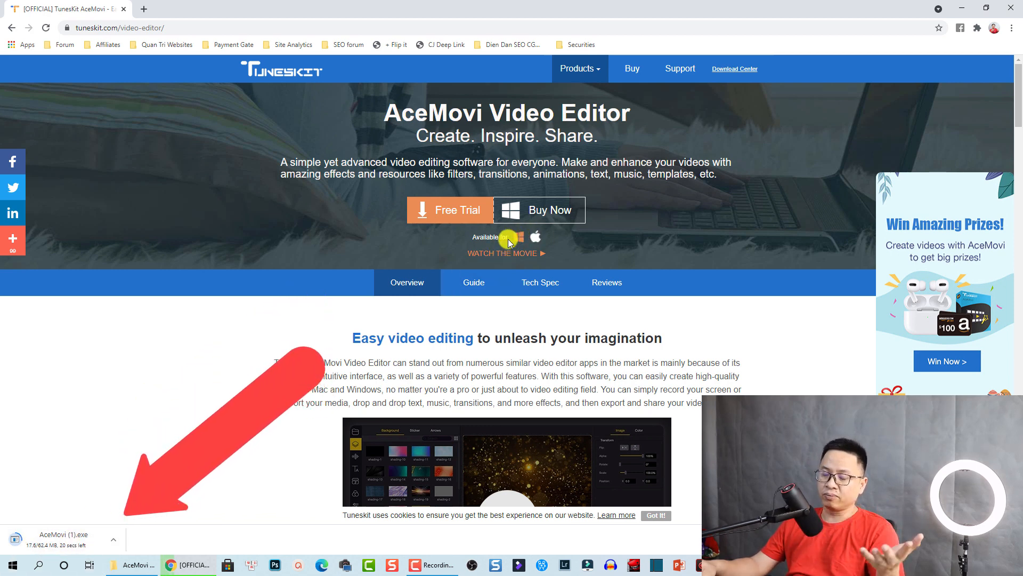
{"action": "scroll", "coordinate": [465, 340], "scroll_direction": "down", "scroll_amount": 6}
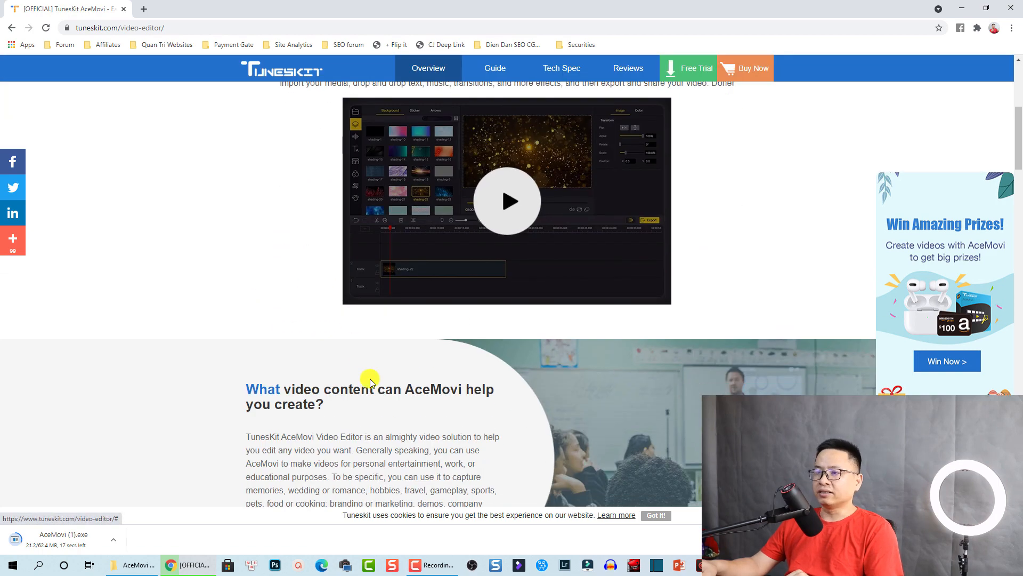
{"action": "scroll", "coordinate": [429, 274], "scroll_direction": "down", "scroll_amount": 1}
{"action": "scroll", "coordinate": [429, 273], "scroll_direction": "down", "scroll_amount": 9}
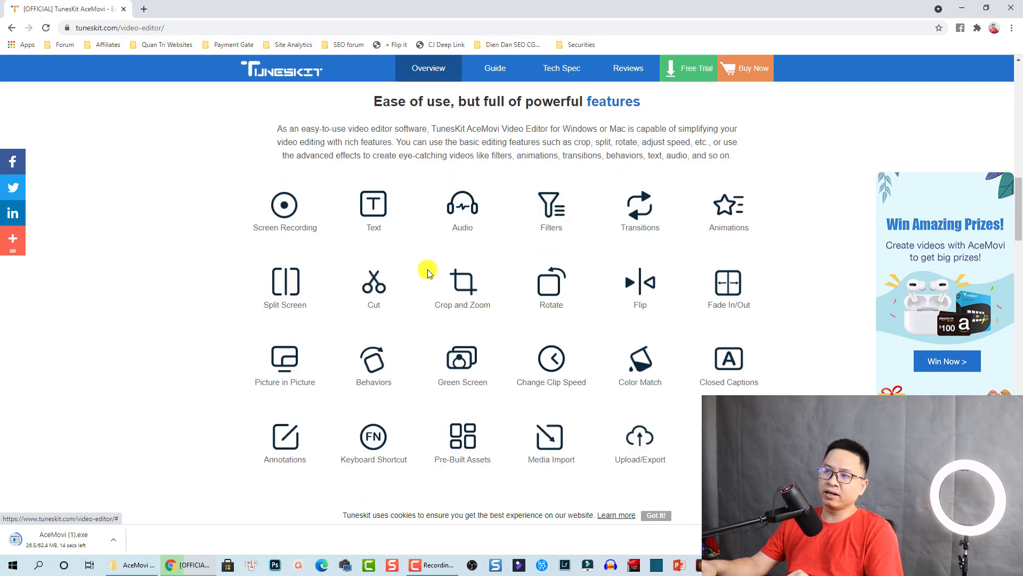
{"action": "scroll", "coordinate": [384, 210], "scroll_direction": "up", "scroll_amount": 1}
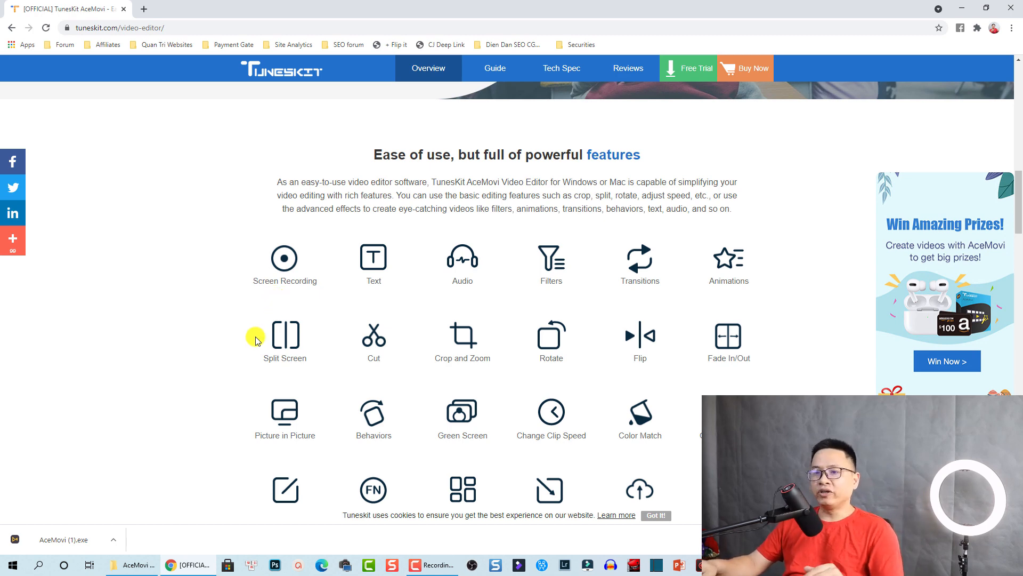
Run the AceMovi installer, accept the licence, then cancel and exit setup without installing
{"action": "left_click", "coordinate": [53, 540]}
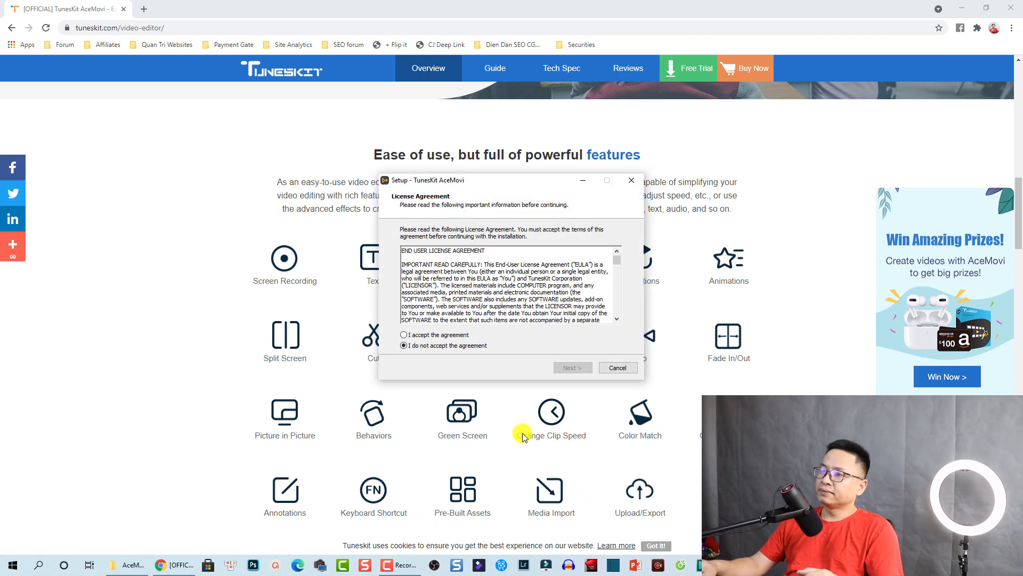
{"action": "left_click", "coordinate": [403, 335]}
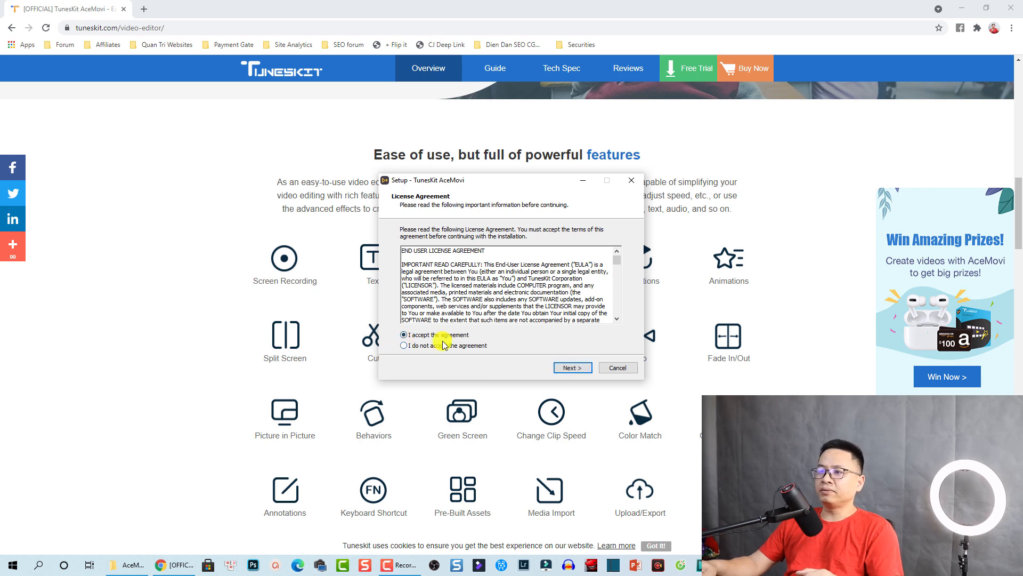
{"action": "left_click", "coordinate": [568, 368]}
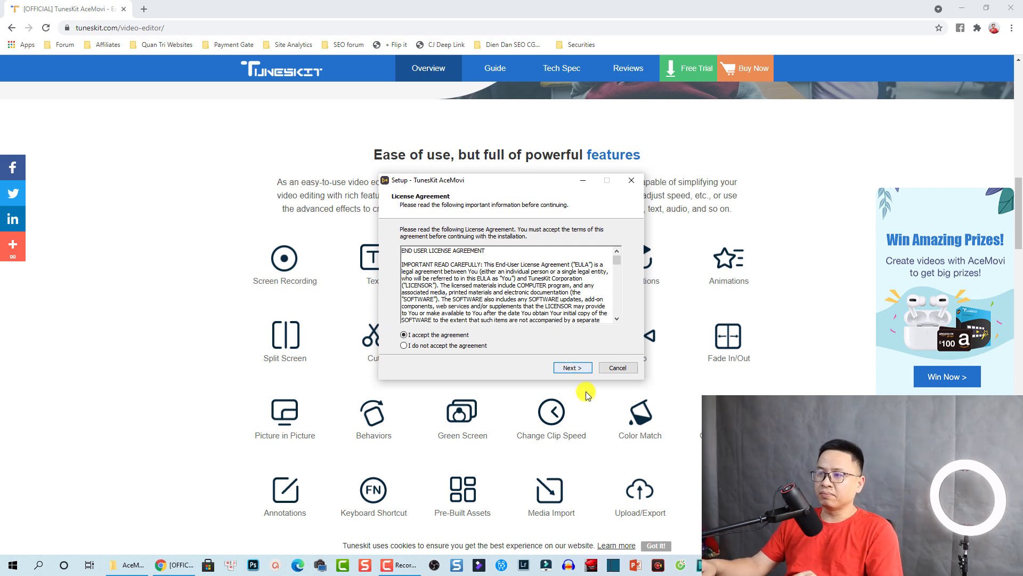
{"action": "left_click", "coordinate": [617, 369]}
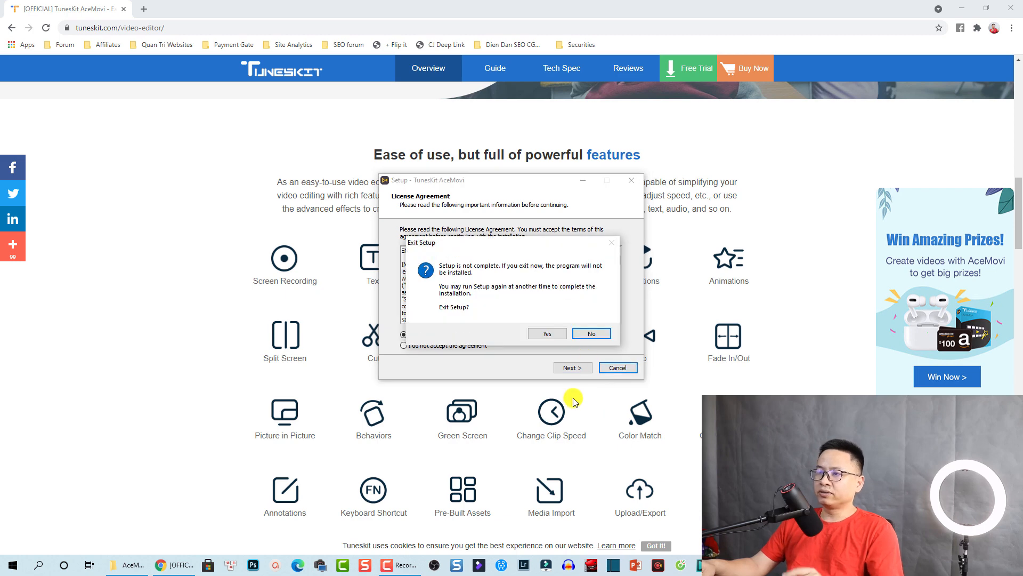
{"action": "left_click", "coordinate": [552, 336]}
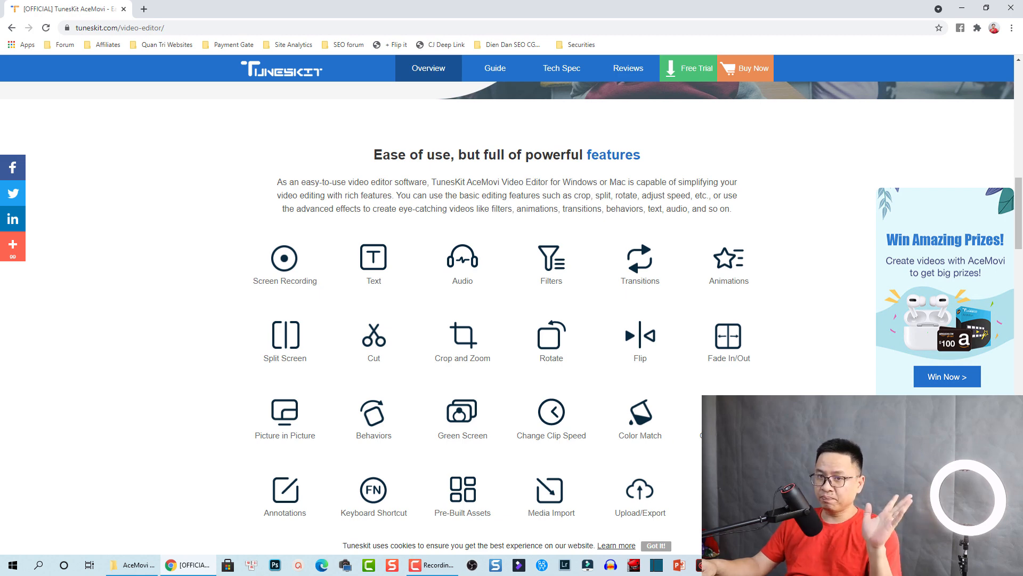
Open the AceMovi Tech Spec page listing Windows and Mac system requirements and formats
{"action": "scroll", "coordinate": [625, 325], "scroll_direction": "up", "scroll_amount": 6}
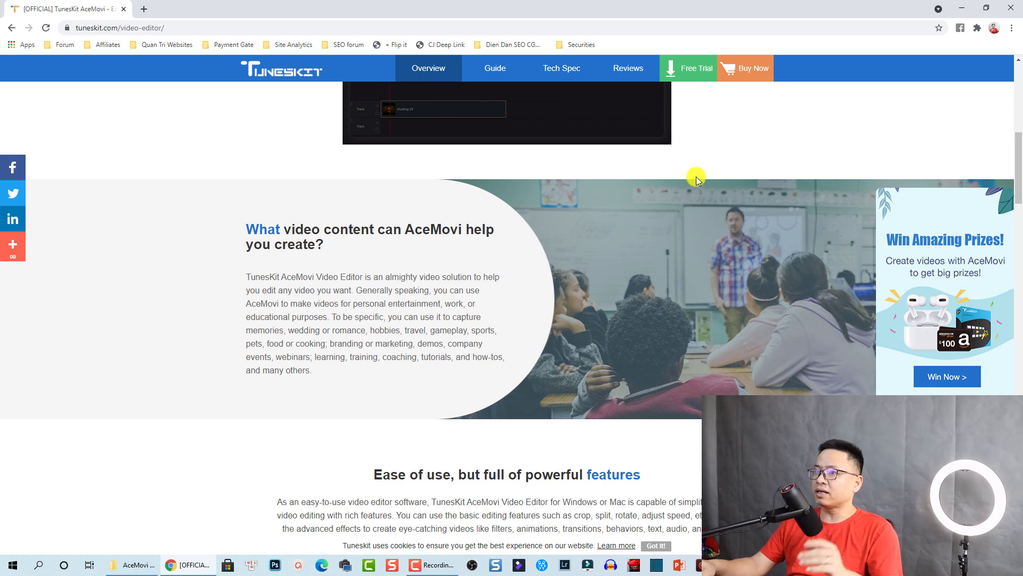
{"action": "left_click", "coordinate": [558, 70]}
{"action": "mouse_move", "coordinate": [559, 67]}
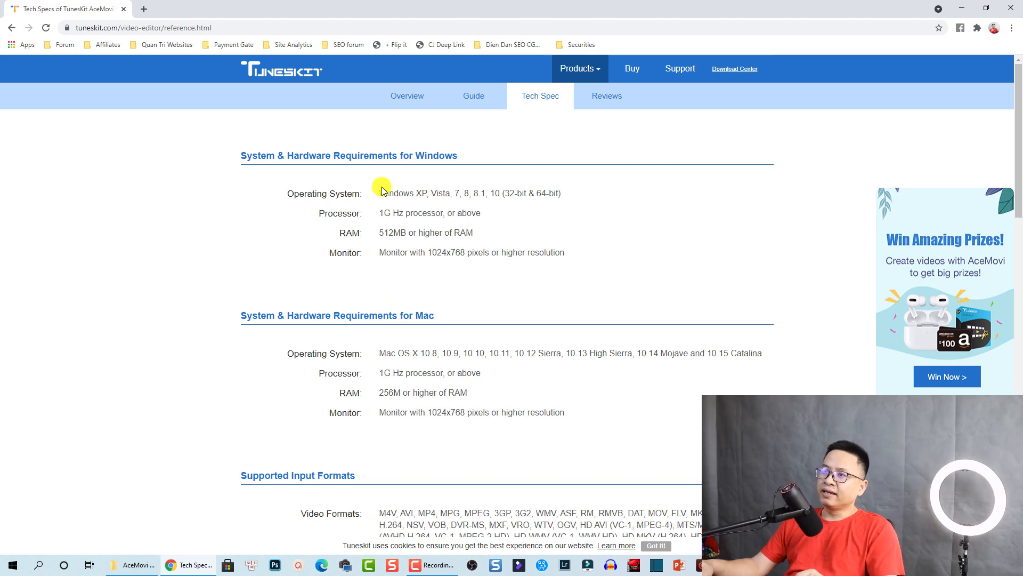
Highlight the supported Windows versions line, clear the highlight, and go to the TunesKit Buy page
{"action": "left_click_drag", "start_coordinate": [380, 192], "coordinate": [520, 197]}
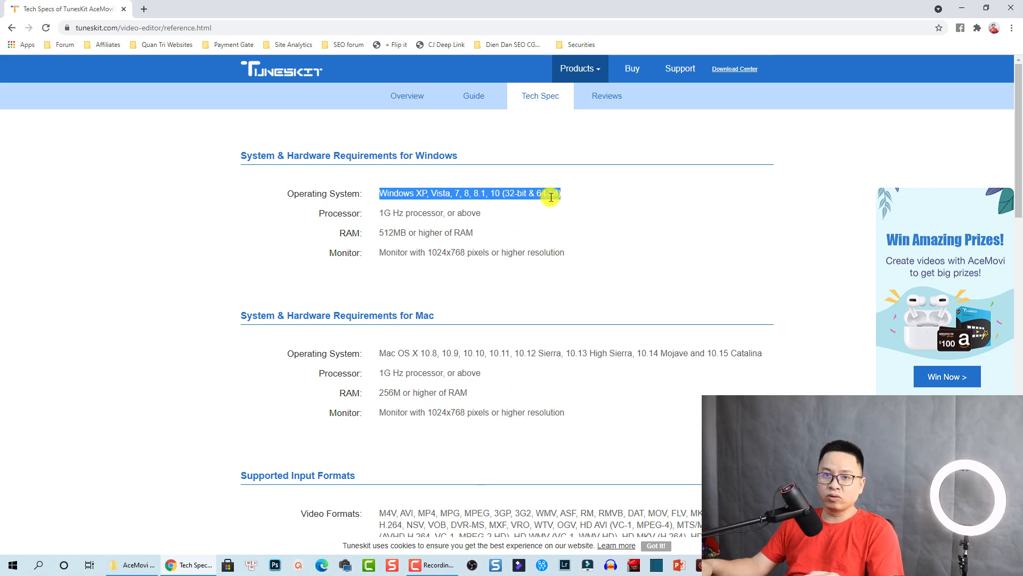
{"action": "left_click", "coordinate": [562, 208]}
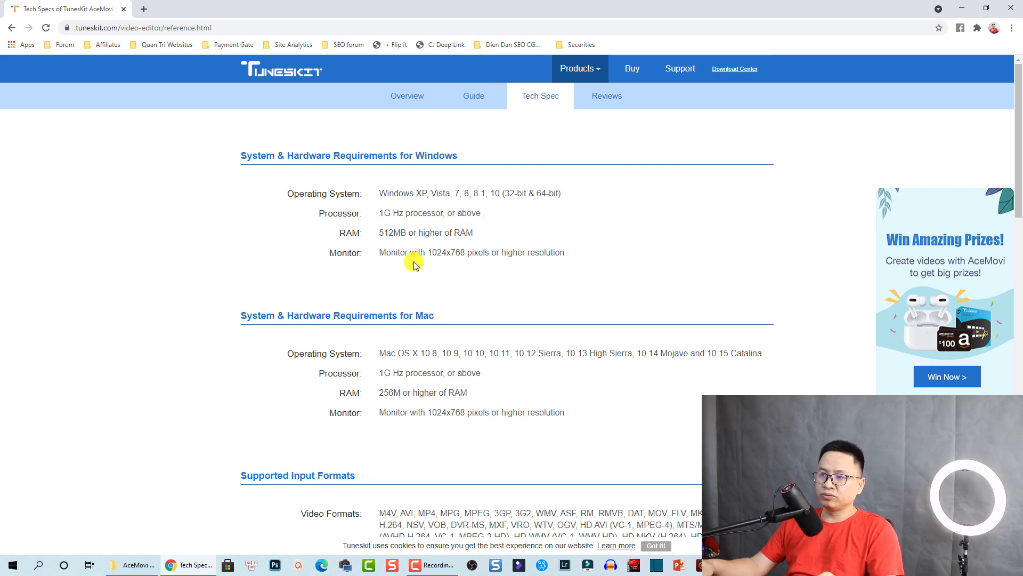
{"action": "left_click", "coordinate": [632, 68]}
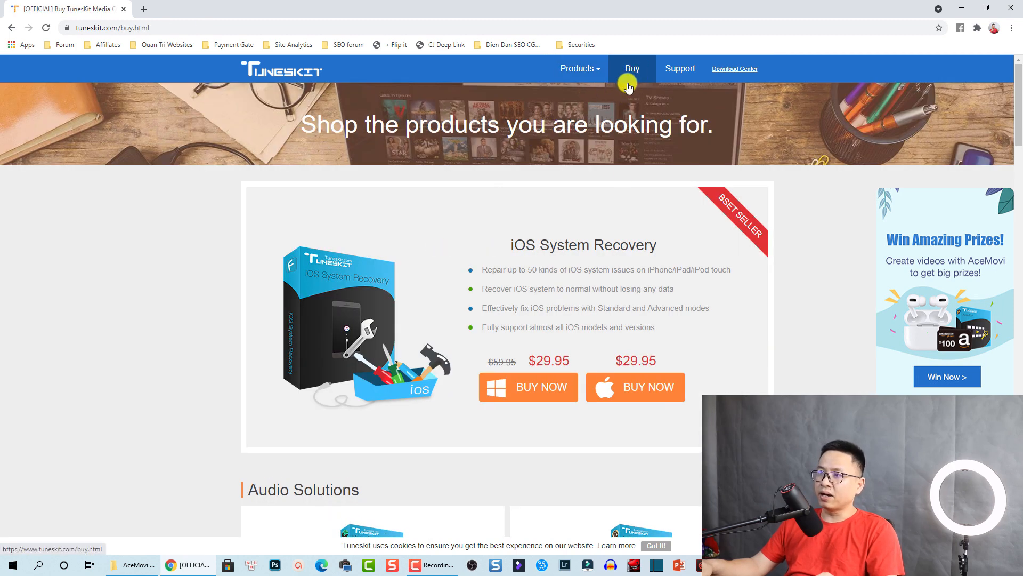
Find AceMovi Video Editor under Video Solutions and open its 1-Month, 1-Year and Lifetime pricing
{"action": "scroll", "coordinate": [528, 289], "scroll_direction": "down", "scroll_amount": 2}
{"action": "scroll", "coordinate": [521, 319], "scroll_direction": "down", "scroll_amount": 5}
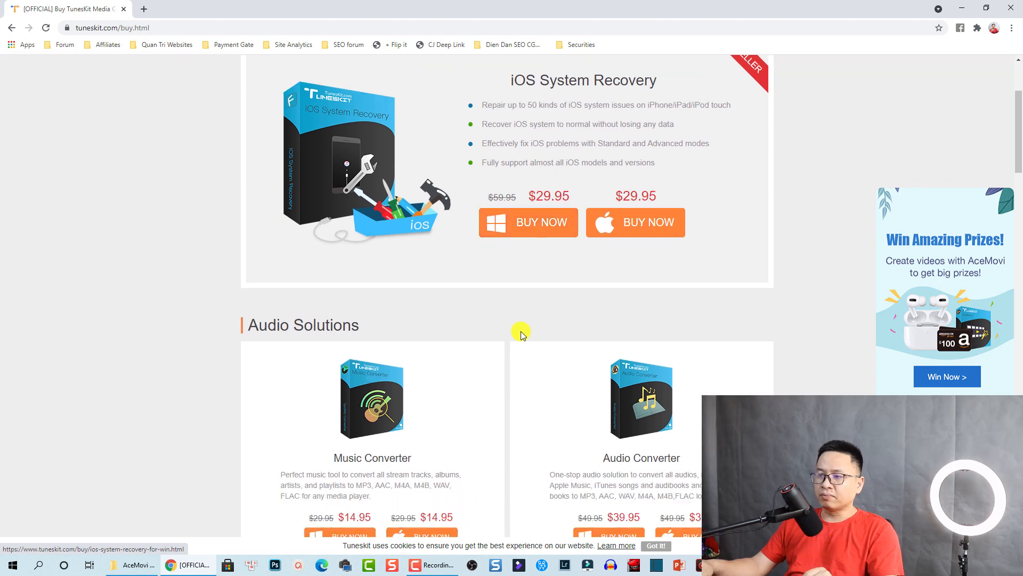
{"action": "scroll", "coordinate": [521, 333], "scroll_direction": "down", "scroll_amount": 9}
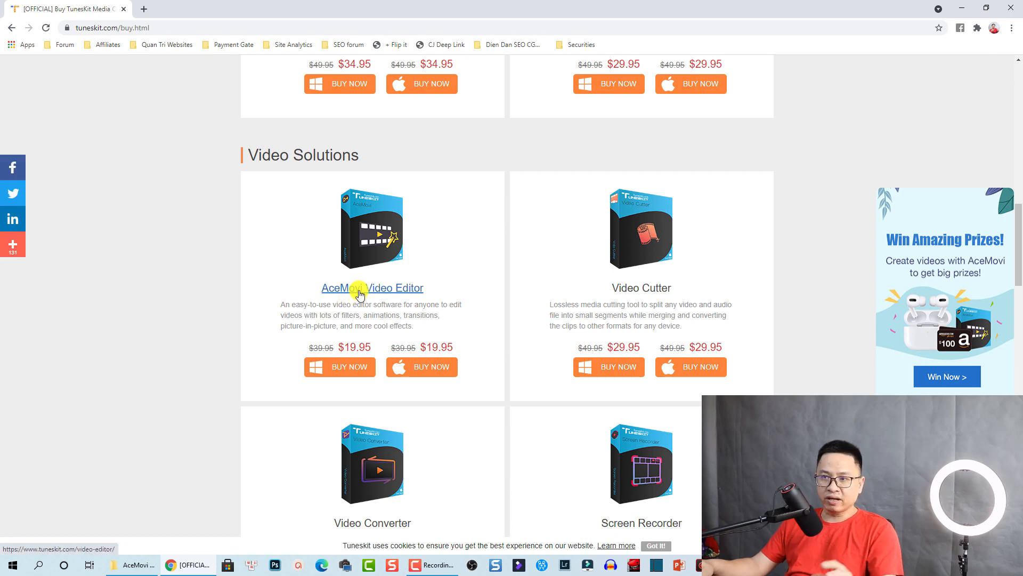
{"action": "left_click", "coordinate": [360, 290]}
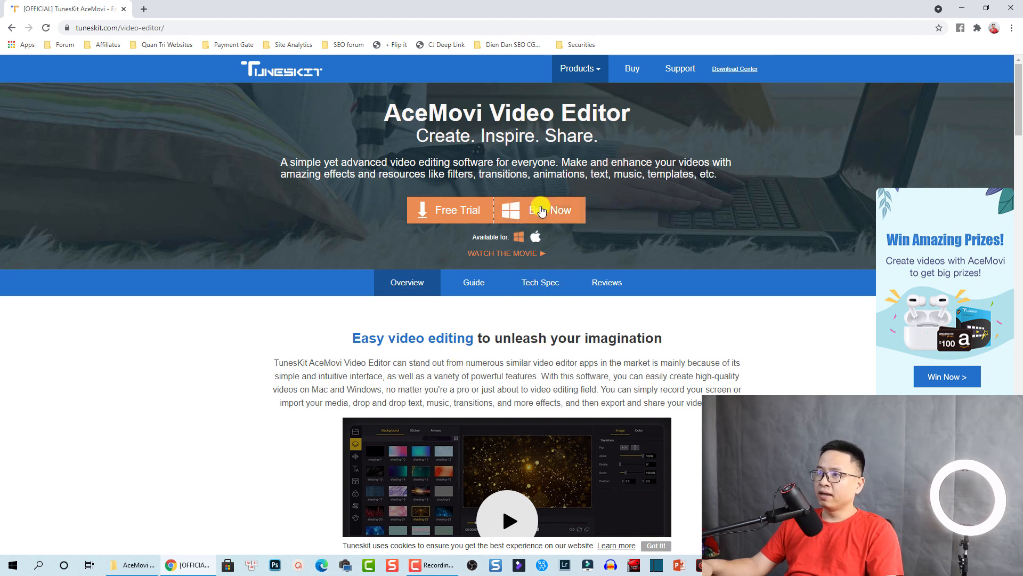
{"action": "left_click", "coordinate": [541, 210]}
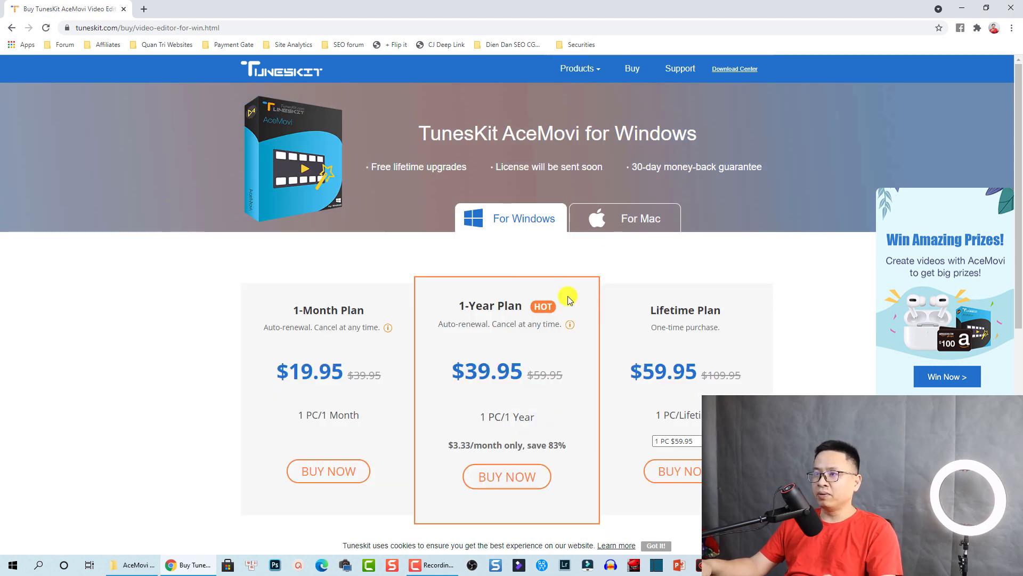
Scroll through the AceMovi plans: 1-Month $19.95, 1-Year $39.95 and Lifetime $59.95
{"action": "scroll", "coordinate": [569, 300], "scroll_direction": "down", "scroll_amount": 2}
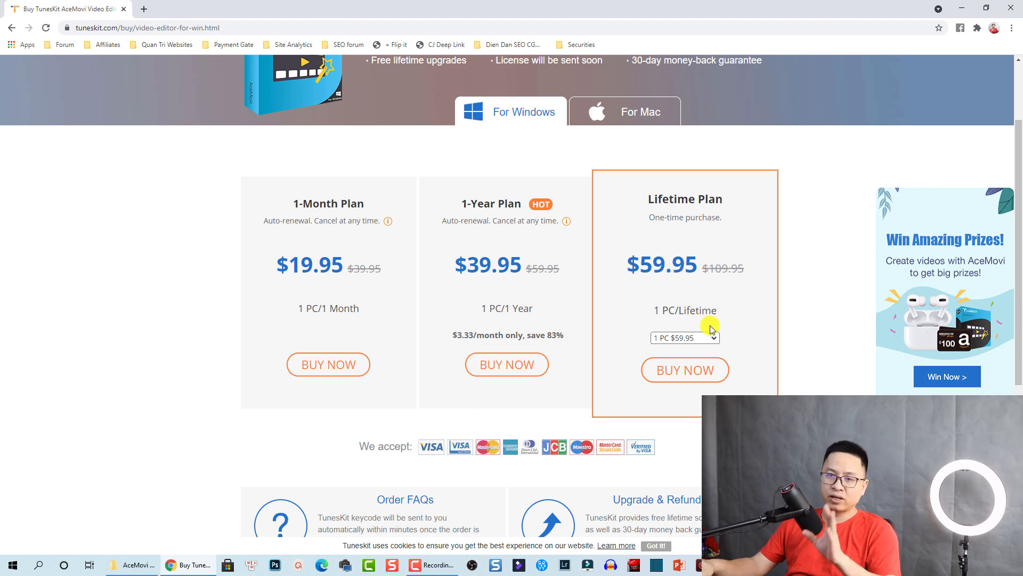
{"action": "scroll", "coordinate": [699, 373], "scroll_direction": "down", "scroll_amount": 1}
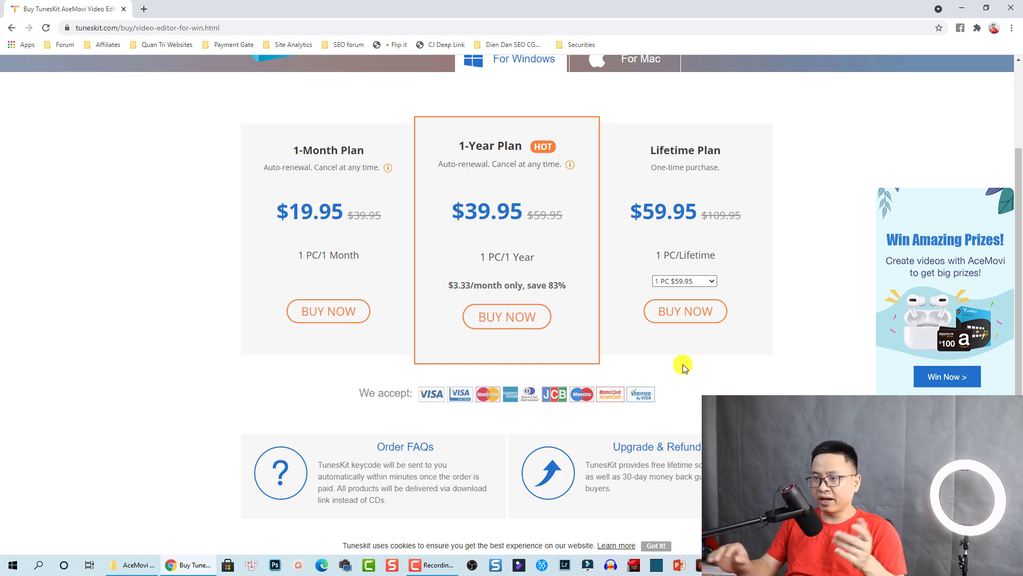
{"action": "scroll", "coordinate": [683, 366], "scroll_direction": "down", "scroll_amount": 5}
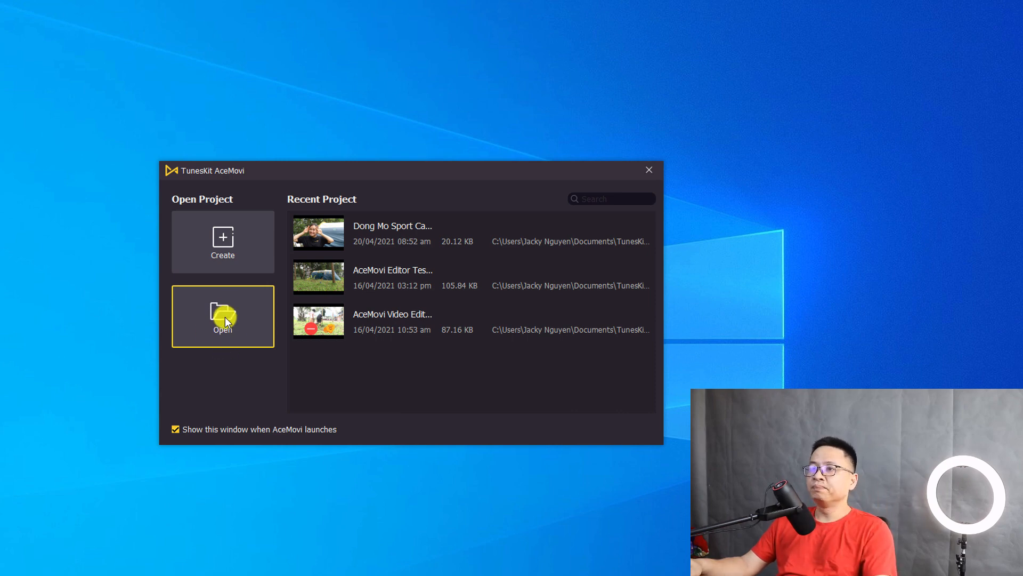
Create a new empty project in a maximized editor, then detach, move and reattach the preview canvas
{"action": "left_click", "coordinate": [225, 238]}
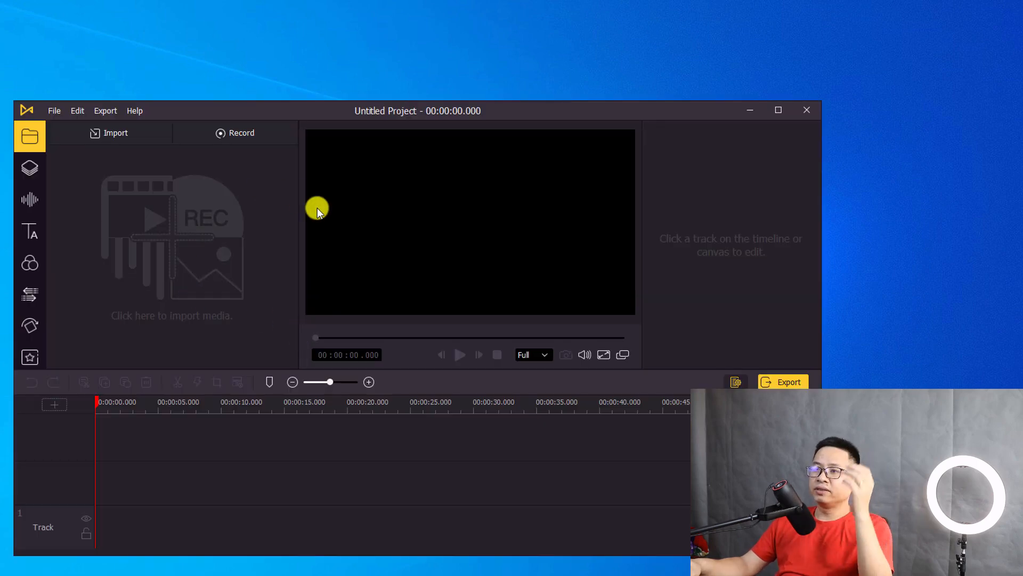
{"action": "left_click", "coordinate": [775, 111]}
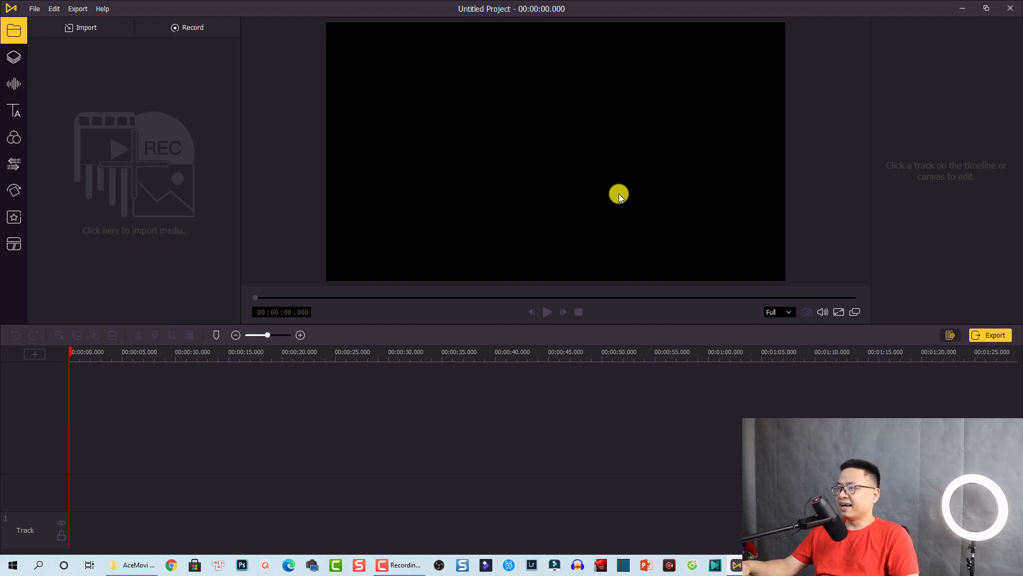
{"action": "left_click", "coordinate": [856, 314]}
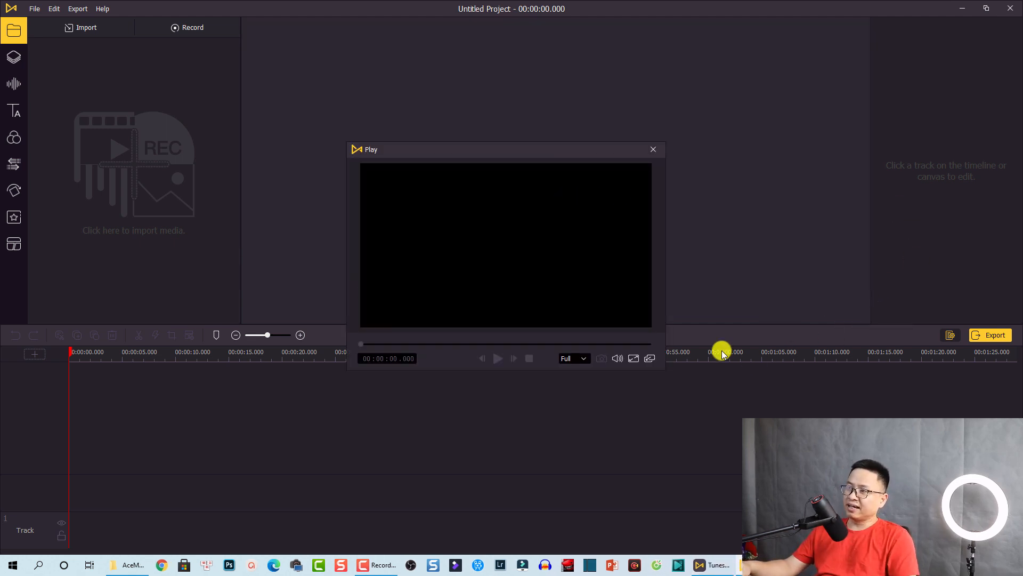
{"action": "left_click_drag", "start_coordinate": [471, 153], "coordinate": [733, 143]}
{"action": "left_click", "coordinate": [546, 180]}
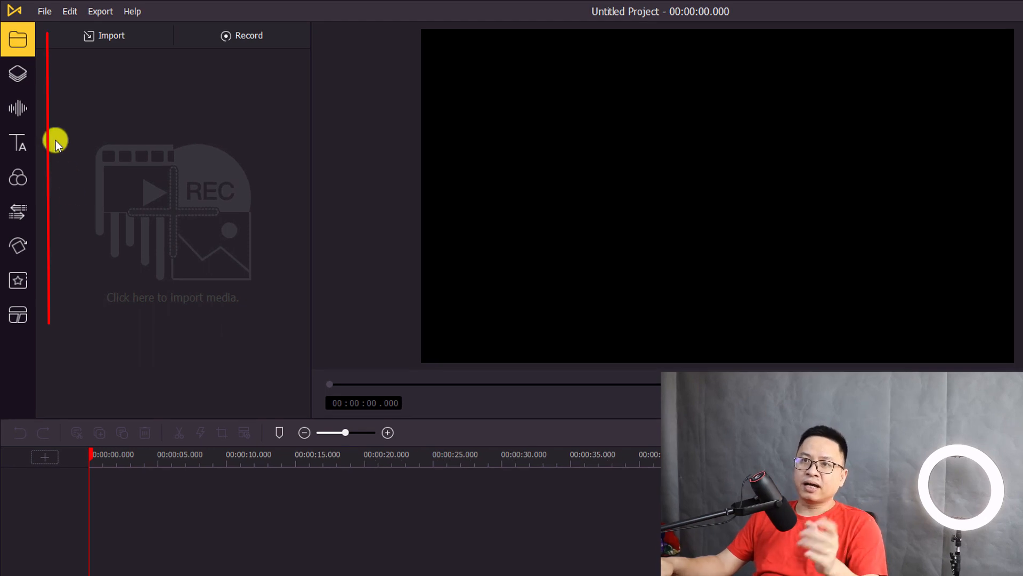
Browse the backgrounds and stickers library, then the background music and sound effect categories
{"action": "left_click", "coordinate": [17, 72]}
{"action": "left_click", "coordinate": [19, 41]}
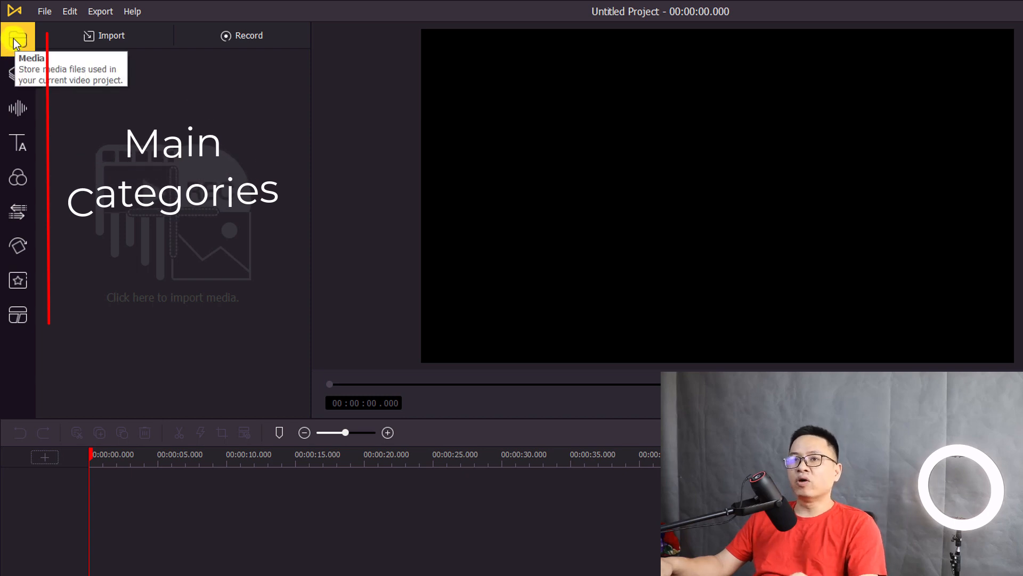
{"action": "left_click", "coordinate": [16, 72]}
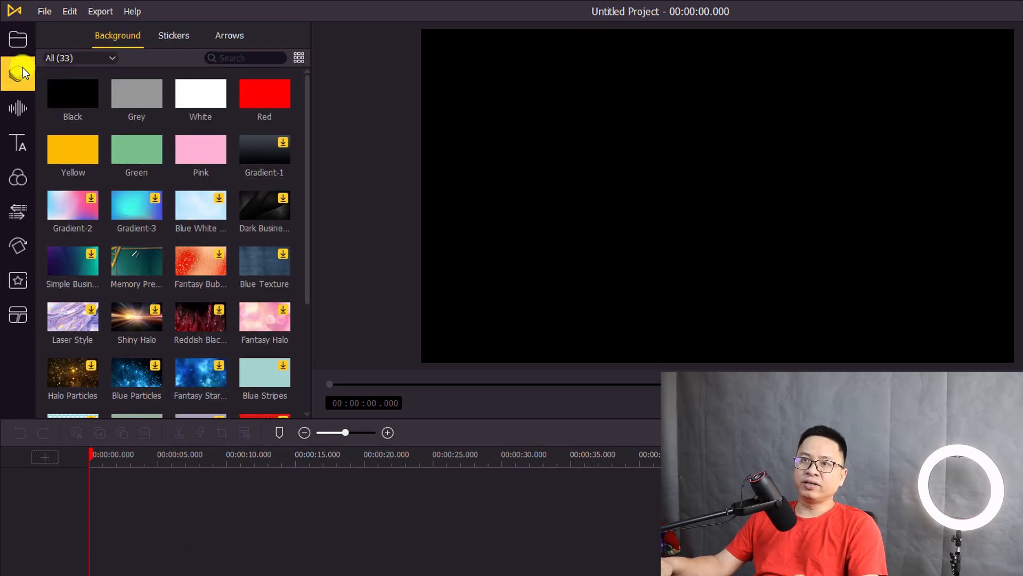
{"action": "left_click", "coordinate": [16, 107]}
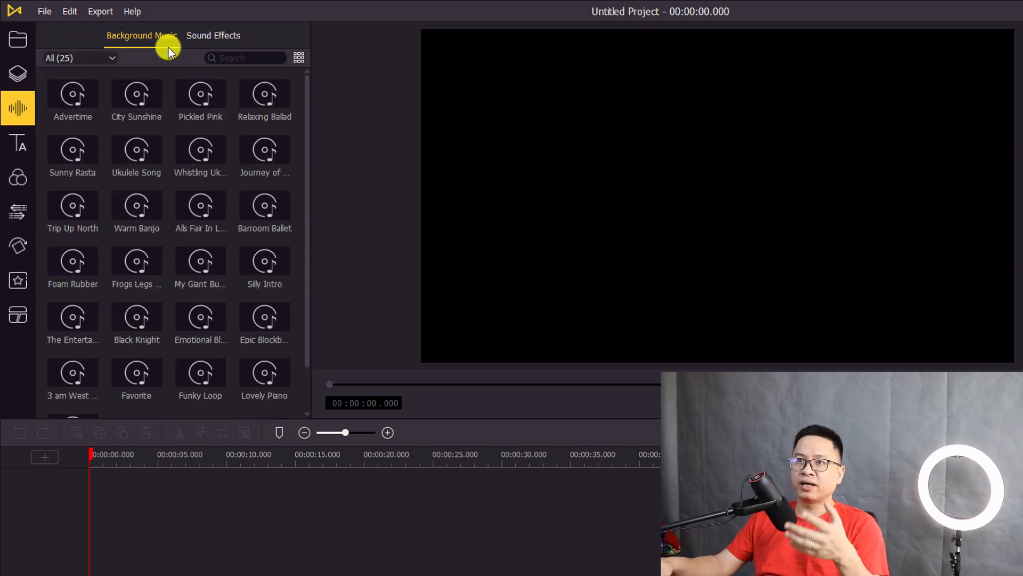
{"action": "left_click", "coordinate": [205, 38]}
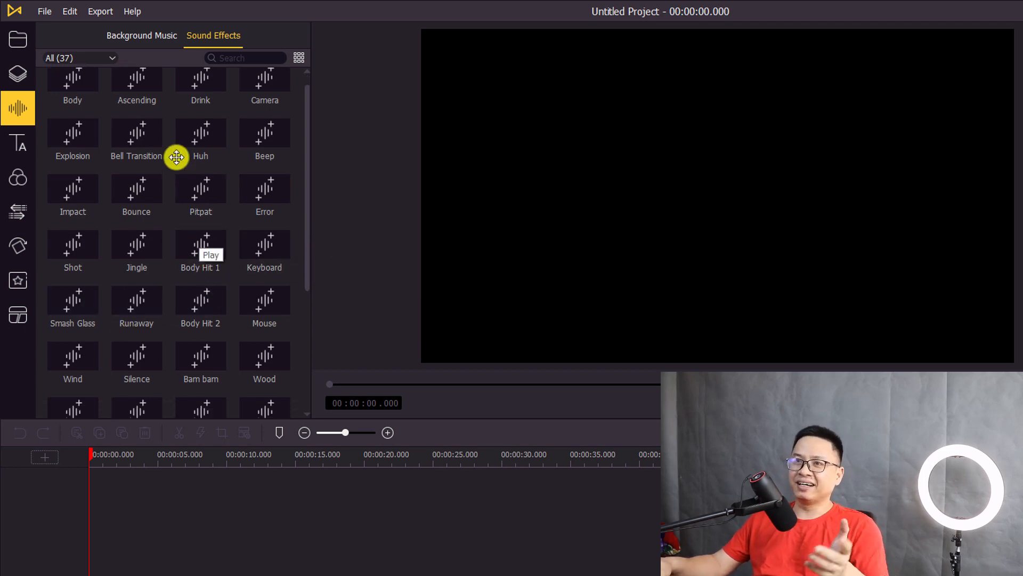
{"action": "left_click", "coordinate": [111, 56]}
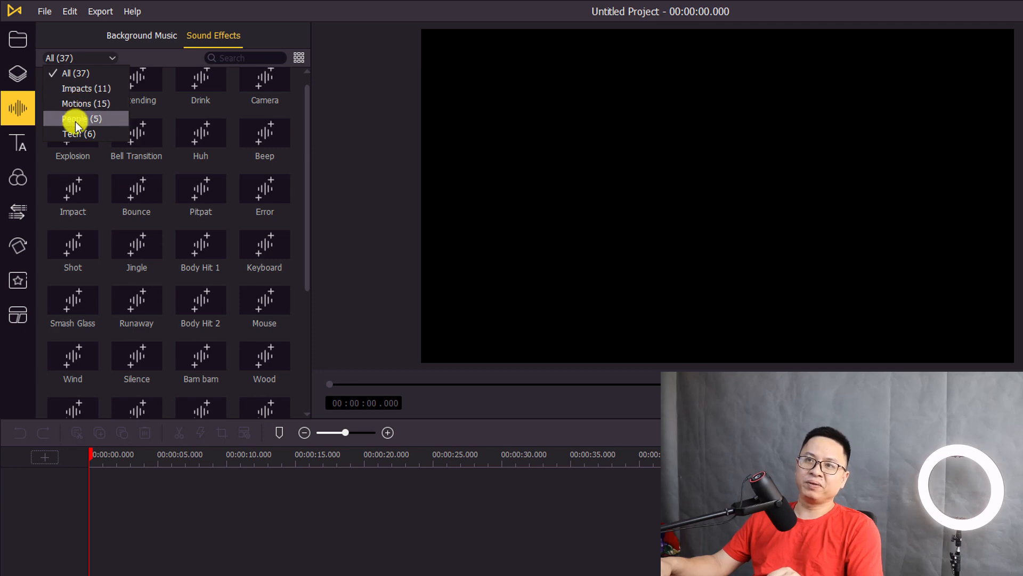
Browse the static and dynamic text presets, then the video filter library
{"action": "left_click", "coordinate": [32, 150]}
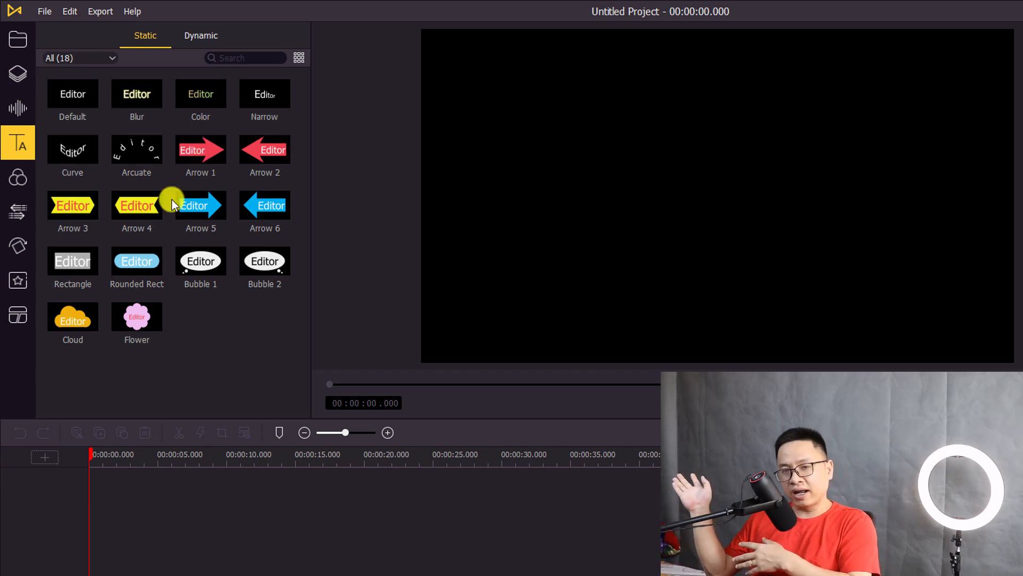
{"action": "left_click", "coordinate": [209, 35]}
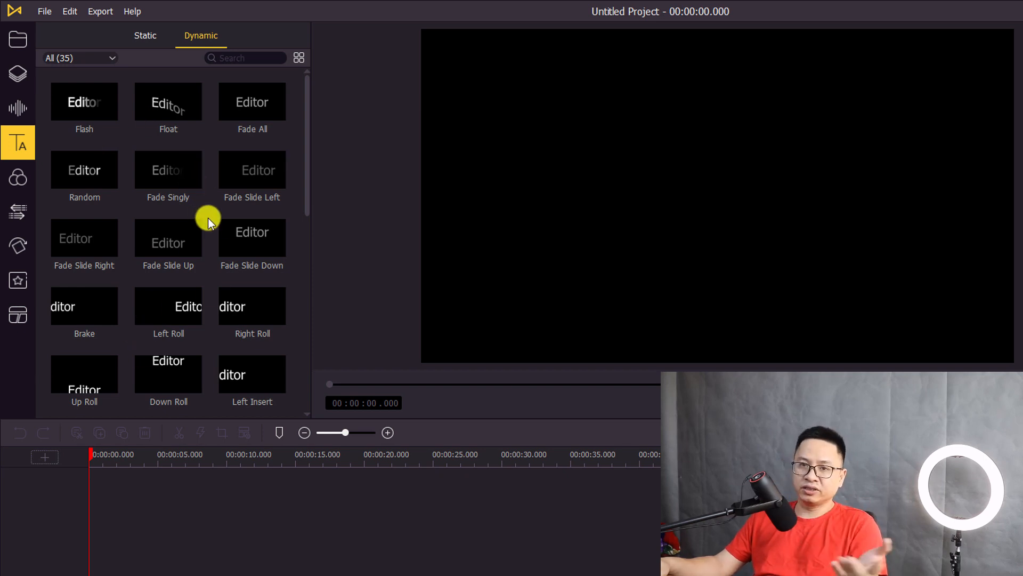
{"action": "left_click", "coordinate": [20, 178]}
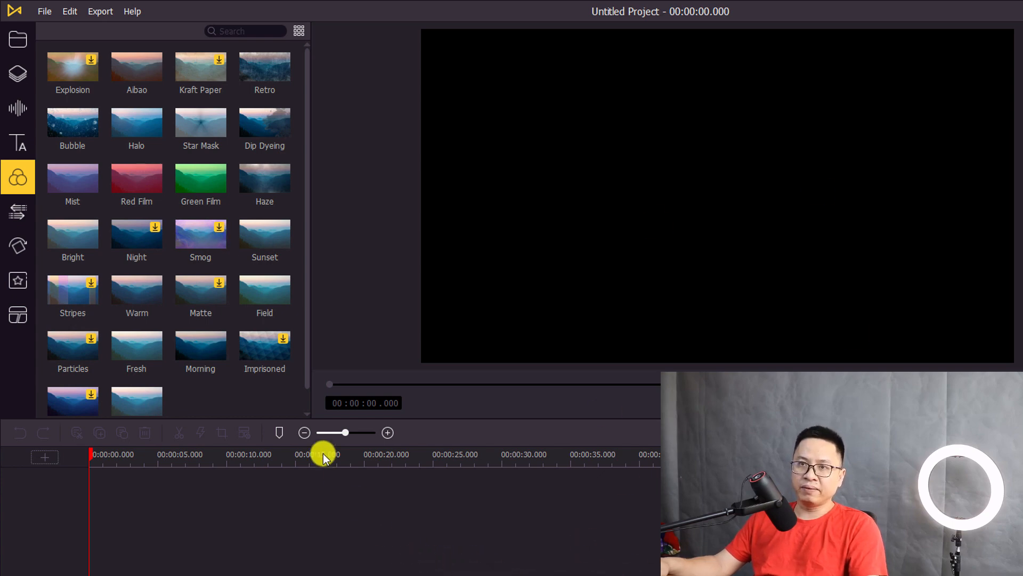
Open the Transitions library and scroll through its 52 transitions like Slide Right and Wipe Left
{"action": "left_click", "coordinate": [21, 211]}
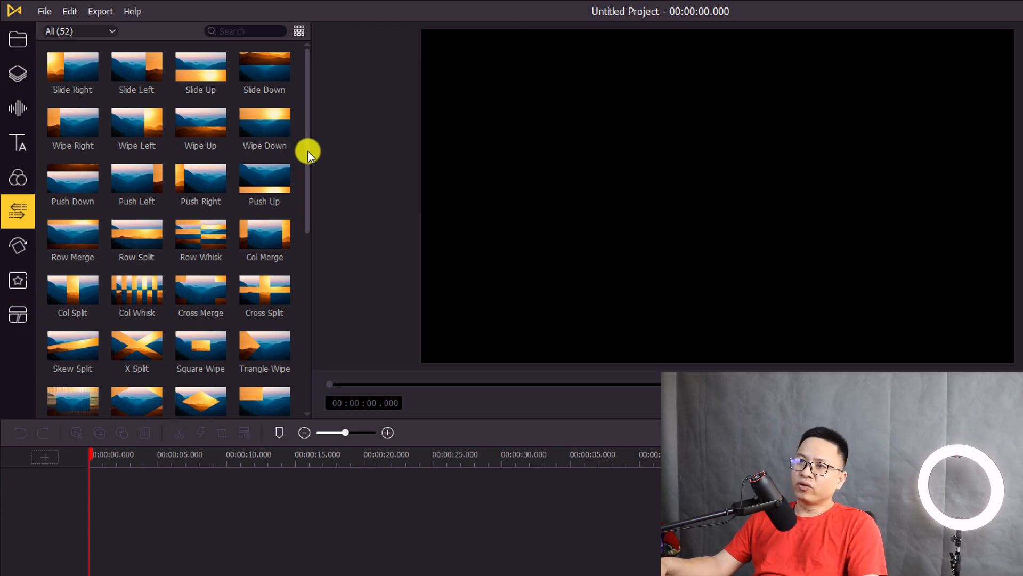
{"action": "left_click_drag", "start_coordinate": [308, 152], "coordinate": [294, 126]}
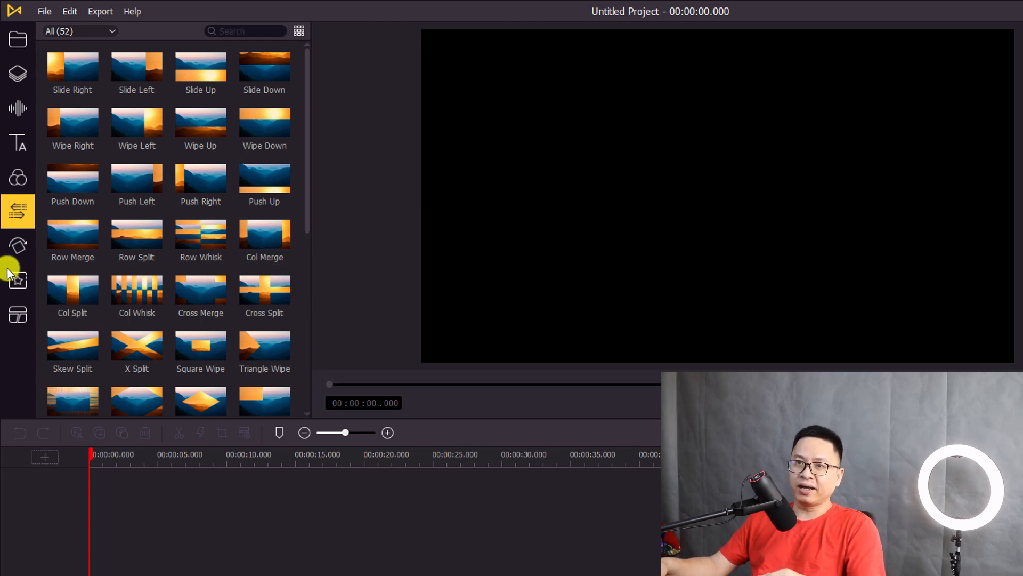
Preview the Shift Left animation and Smooth effect, then show the split-screen layout templates
{"action": "left_click", "coordinate": [30, 255]}
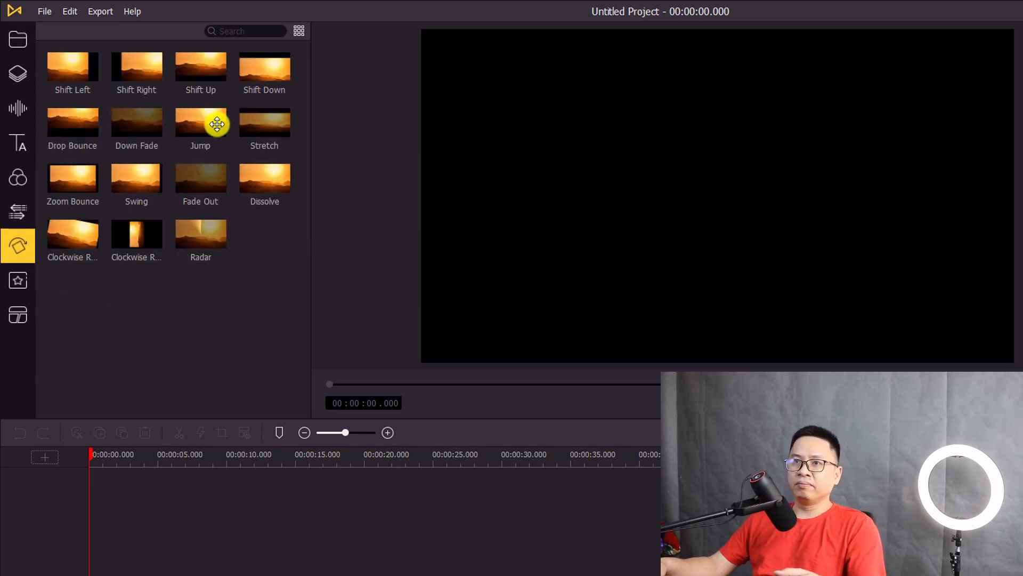
{"action": "left_click", "coordinate": [74, 68]}
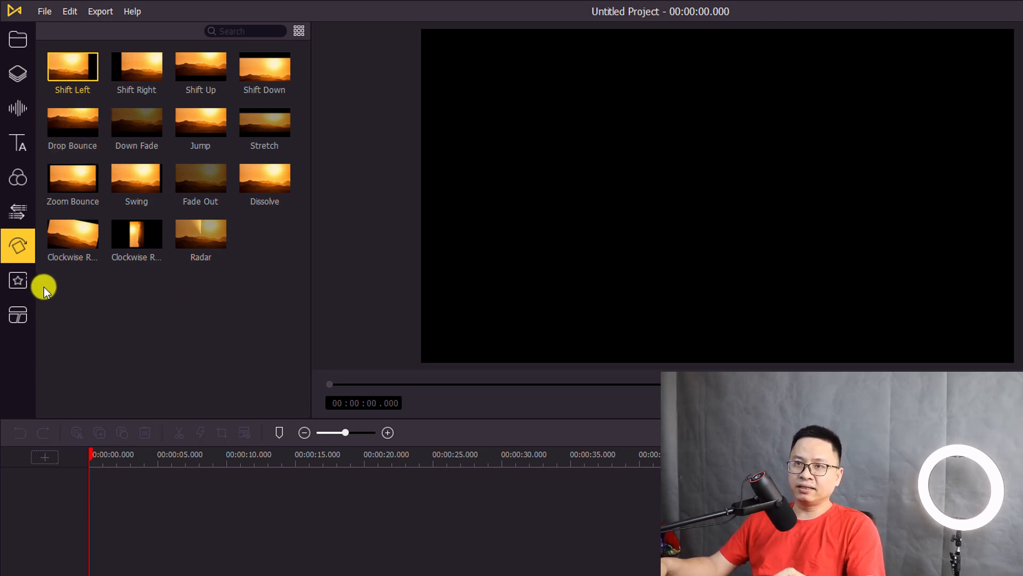
{"action": "left_click", "coordinate": [18, 280]}
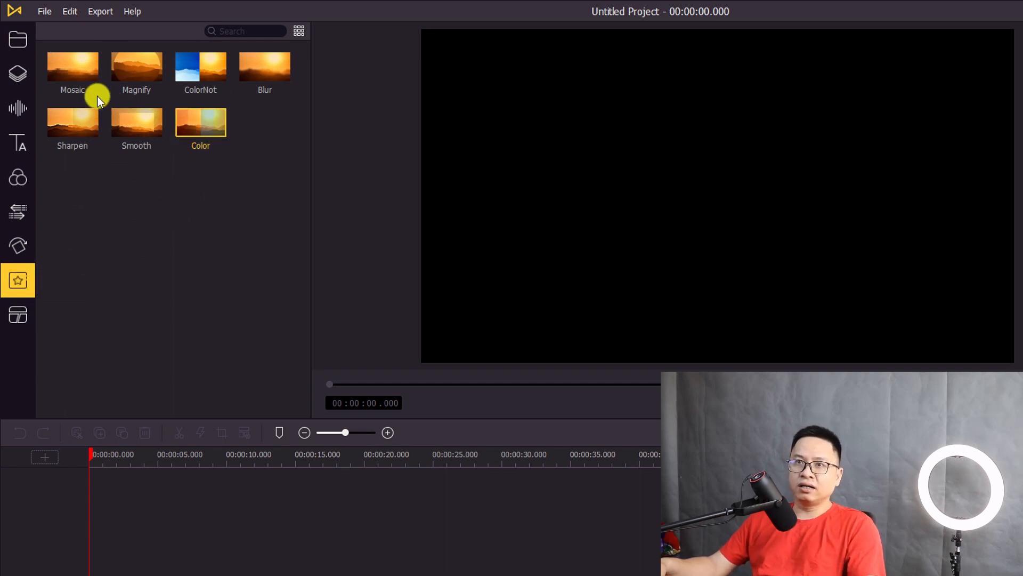
{"action": "left_click_drag", "start_coordinate": [69, 75], "coordinate": [153, 83]}
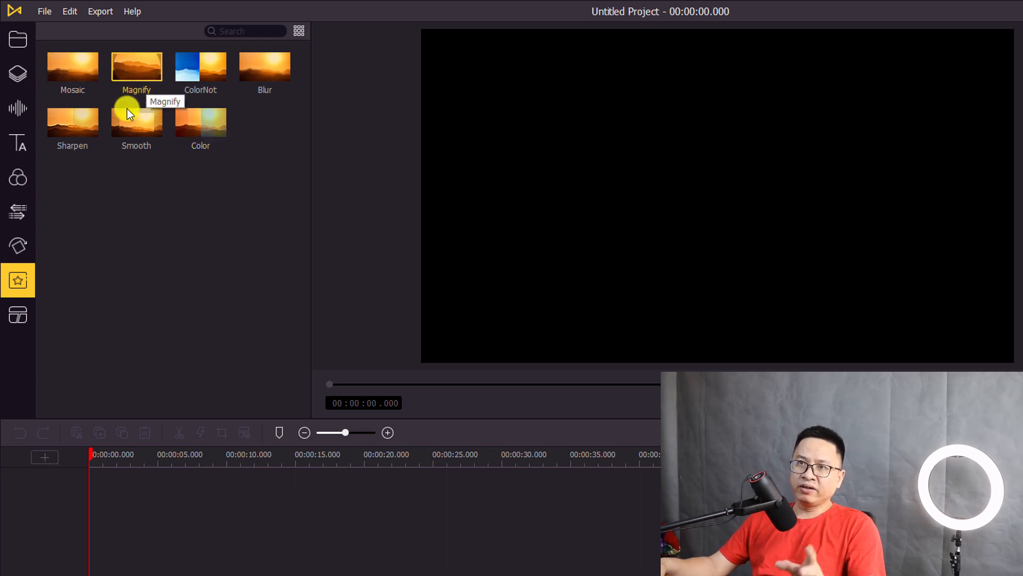
{"action": "left_click", "coordinate": [131, 130]}
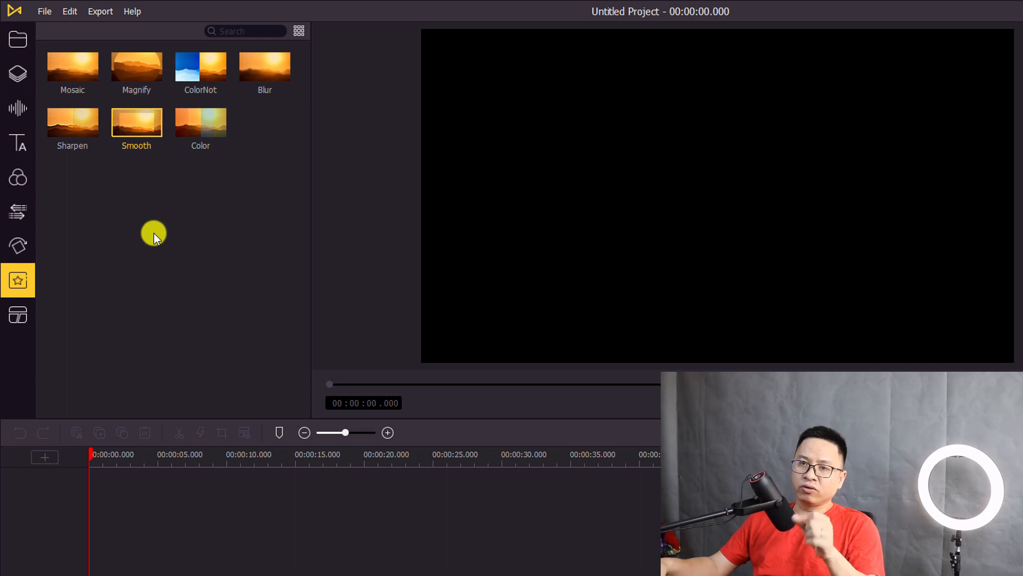
{"action": "left_click", "coordinate": [26, 312]}
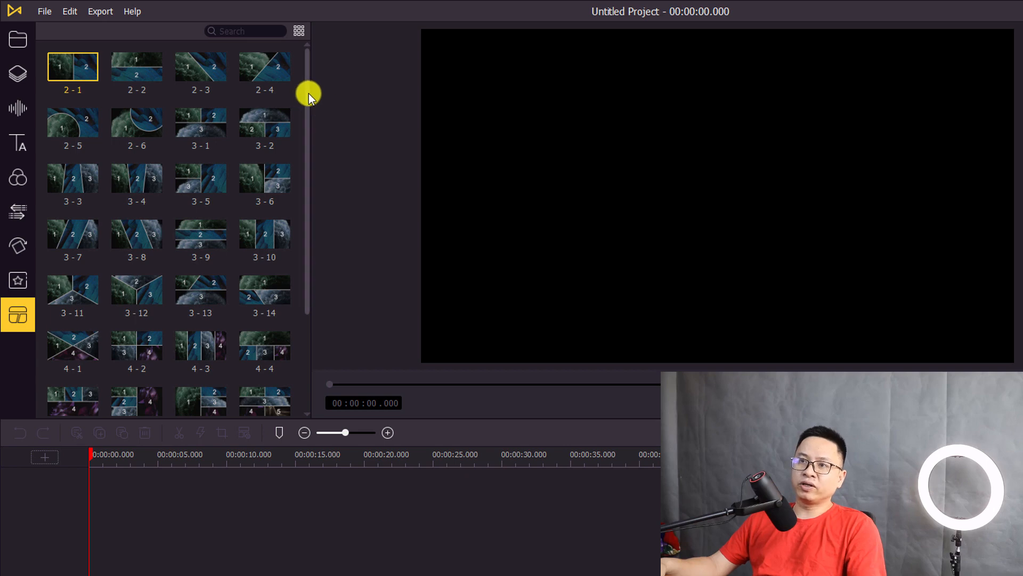
{"action": "left_click_drag", "start_coordinate": [309, 94], "coordinate": [251, 372]}
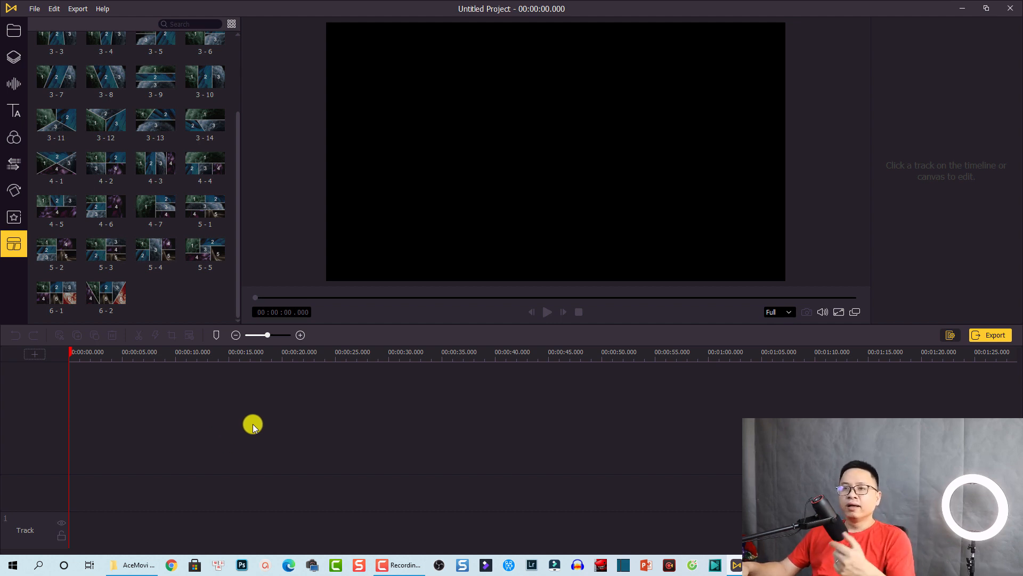
Import all 12 files from the AceMovi Video Editor folder into the media library
{"action": "left_click", "coordinate": [12, 33]}
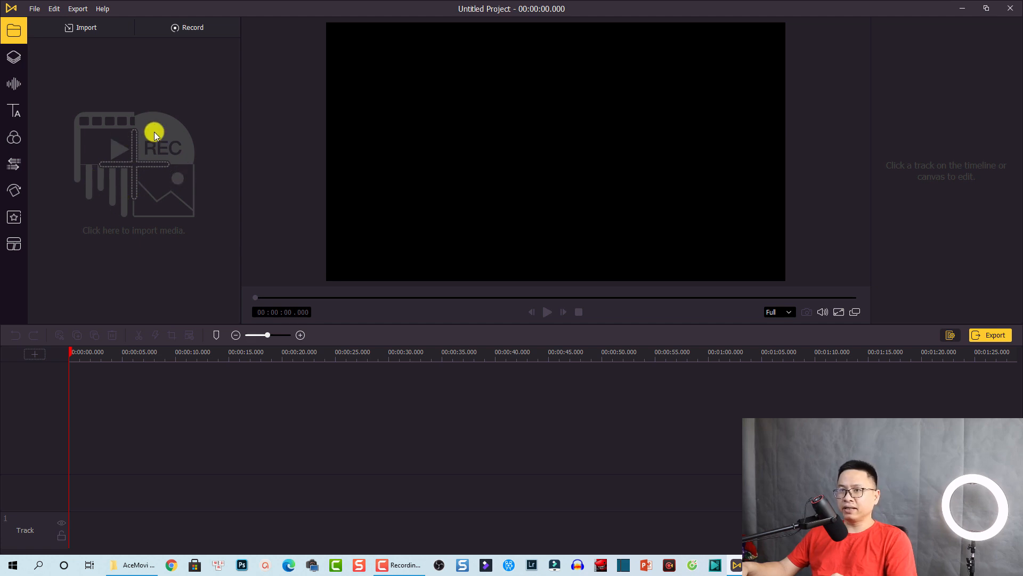
{"action": "left_click", "coordinate": [136, 168]}
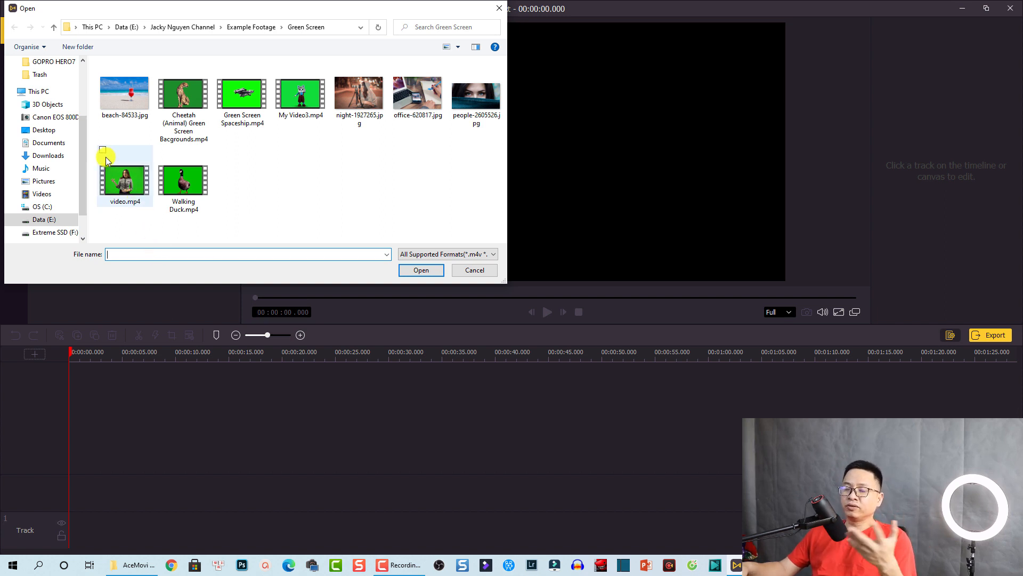
{"action": "left_click_drag", "start_coordinate": [82, 141], "coordinate": [83, 87]}
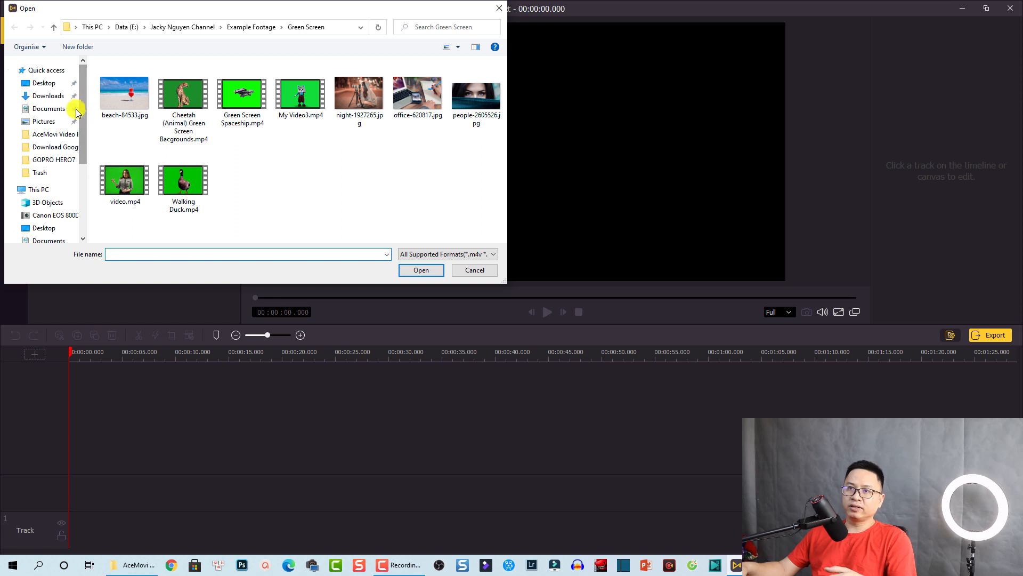
{"action": "left_click", "coordinate": [56, 134]}
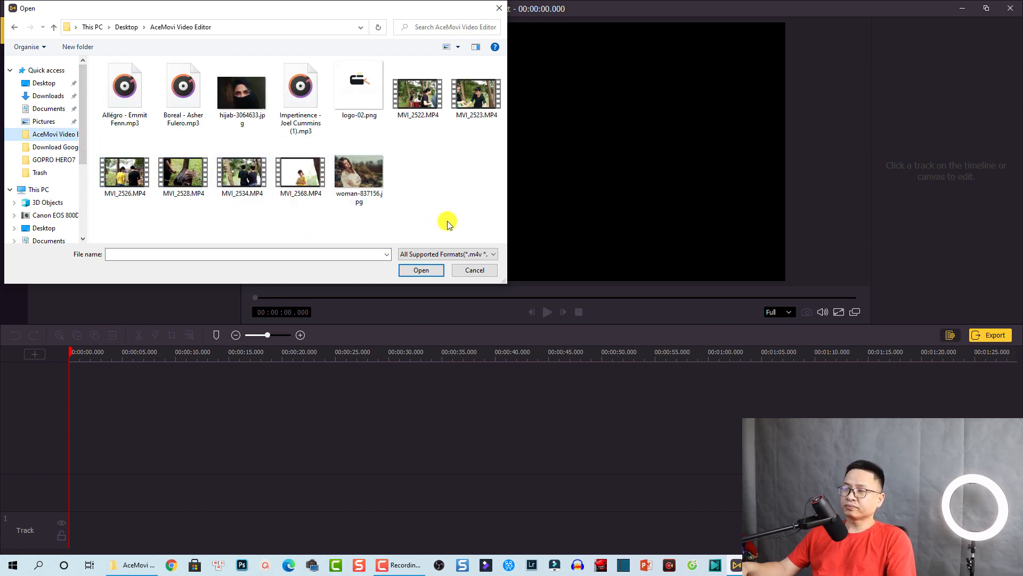
{"action": "left_click_drag", "start_coordinate": [475, 224], "coordinate": [56, 36]}
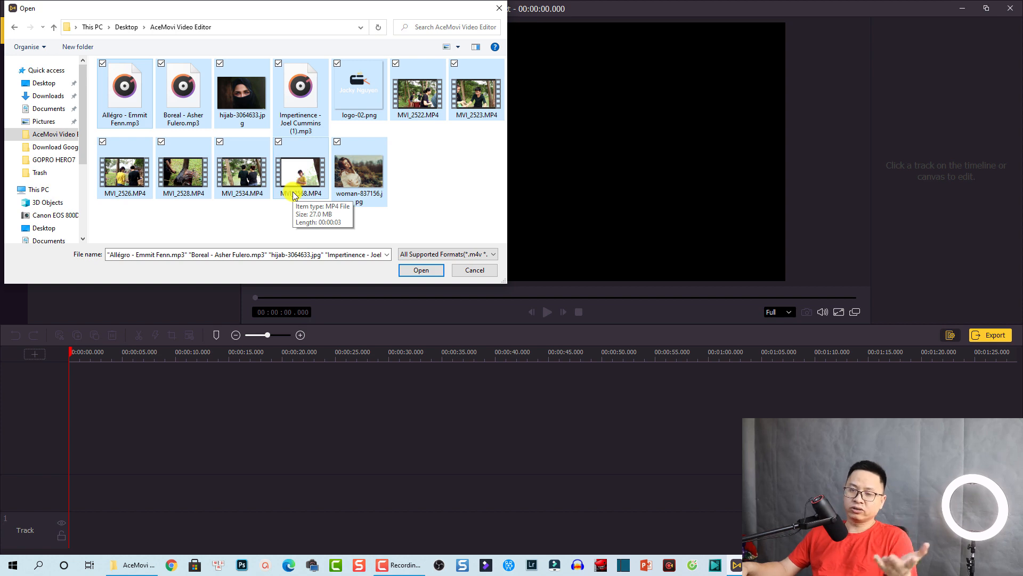
{"action": "left_click", "coordinate": [421, 270]}
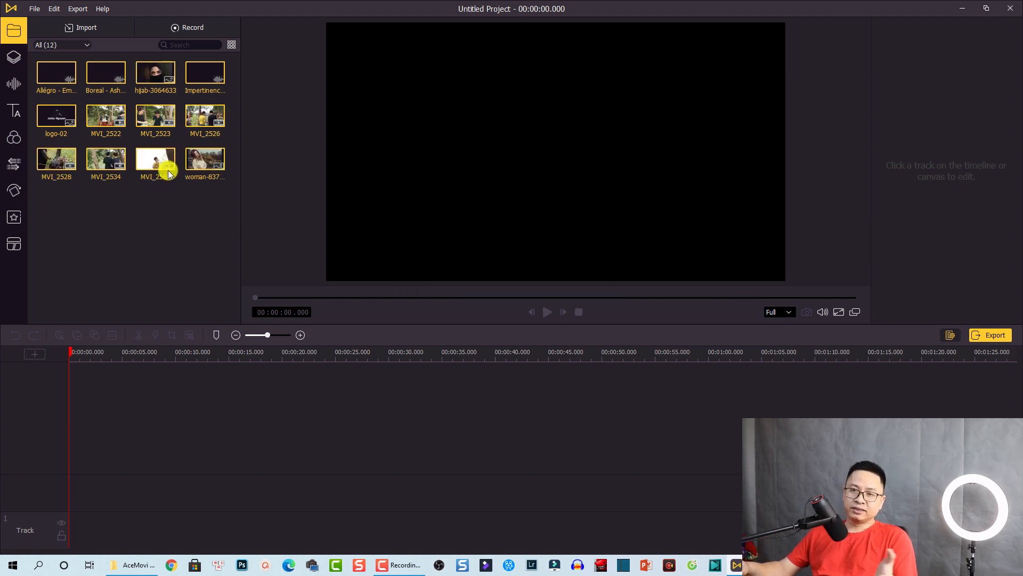
Place MVI_2534 at the start of Track 2 and dismiss the resolution mismatch prompt
{"action": "left_click", "coordinate": [167, 213]}
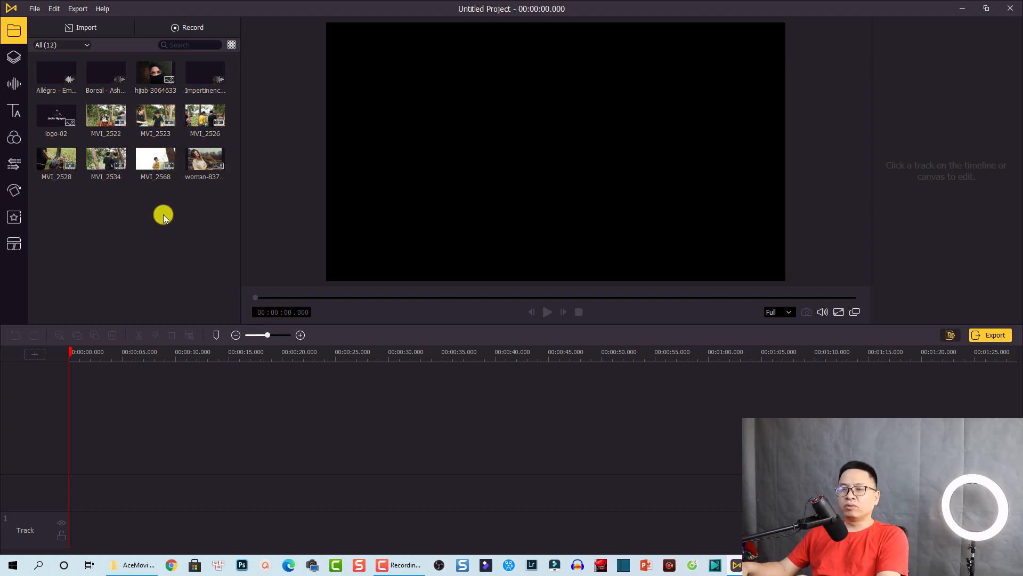
{"action": "left_click", "coordinate": [149, 169]}
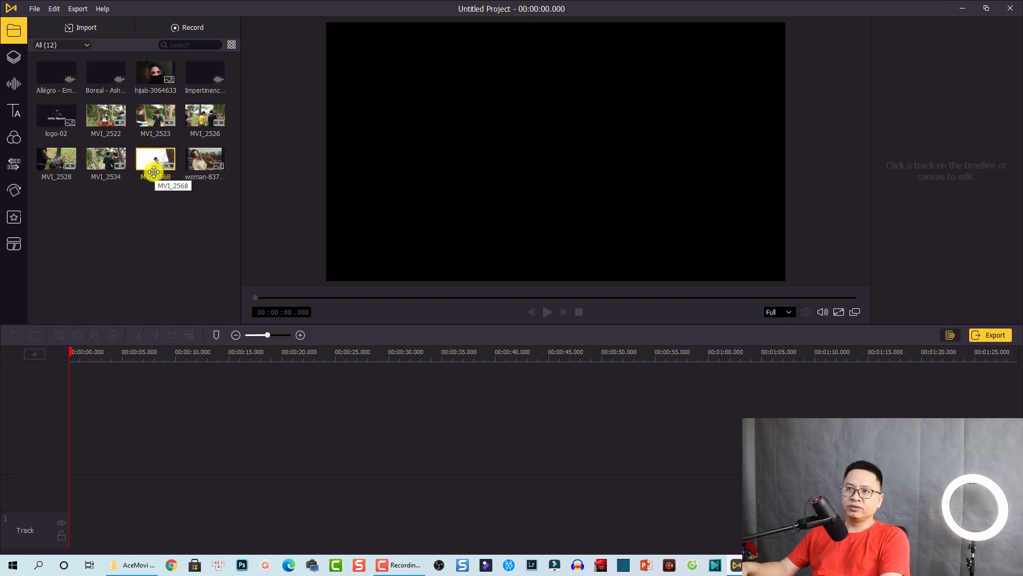
{"action": "left_click", "coordinate": [106, 120]}
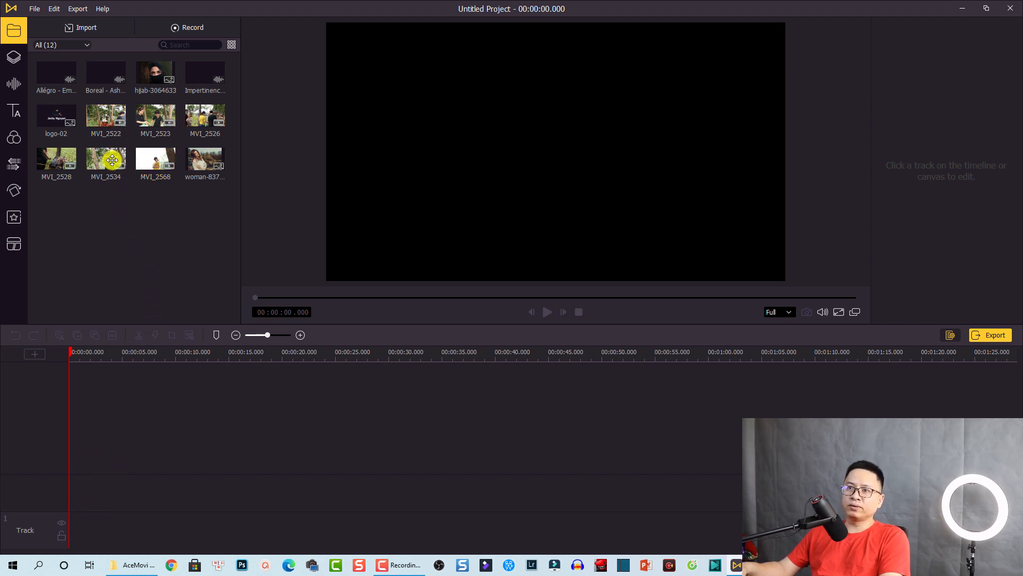
{"action": "left_click_drag", "start_coordinate": [101, 164], "coordinate": [81, 523]}
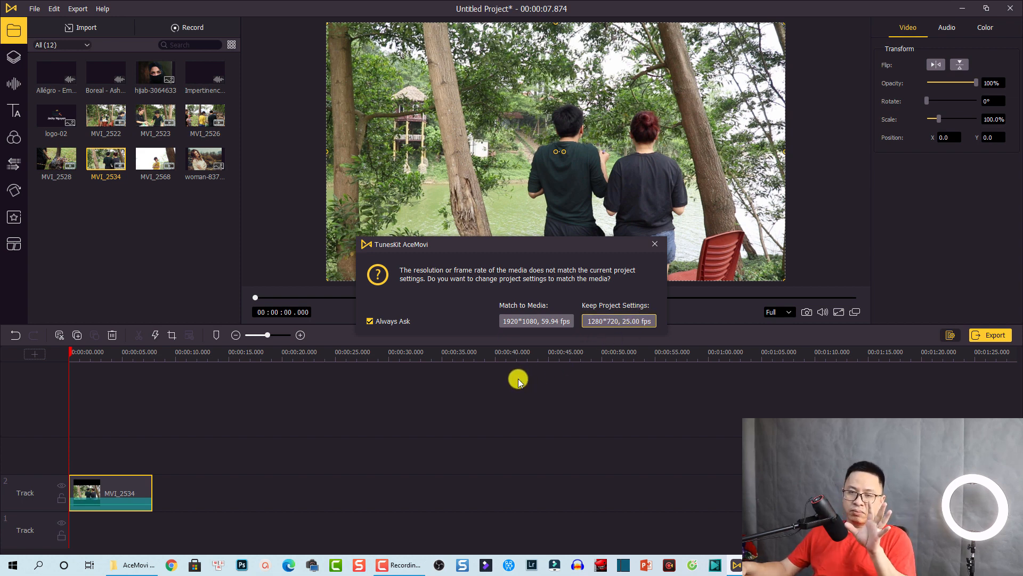
{"action": "left_click", "coordinate": [653, 243]}
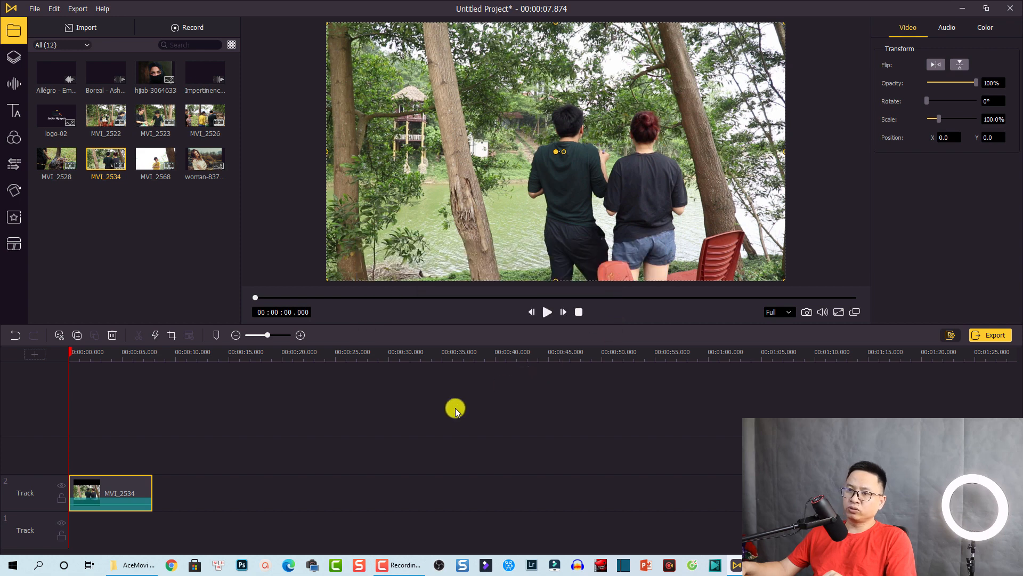
Set the project to 1920*1080 with a black background and 24 fps frame rate
{"action": "left_click", "coordinate": [34, 9]}
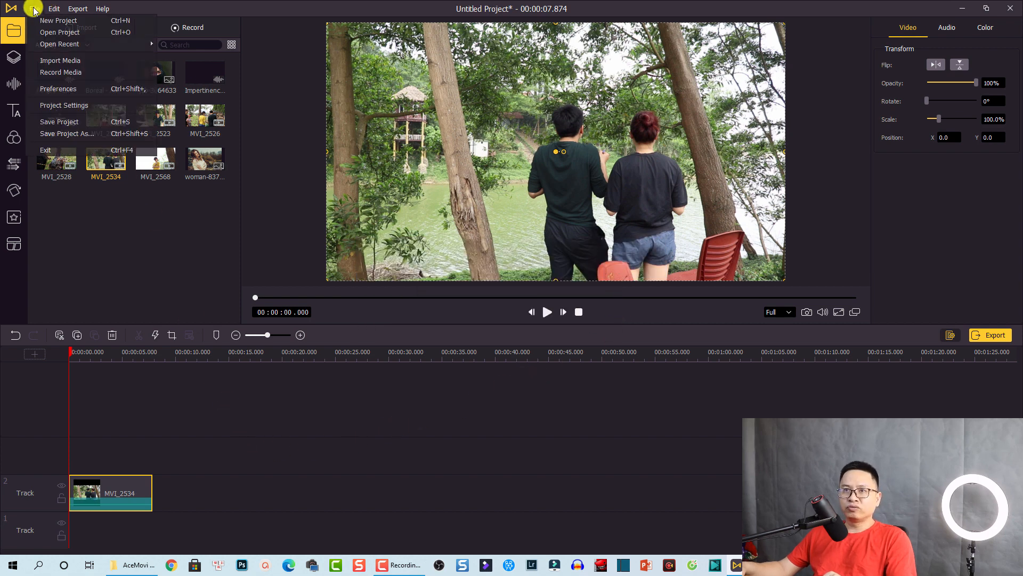
{"action": "left_click", "coordinate": [57, 105]}
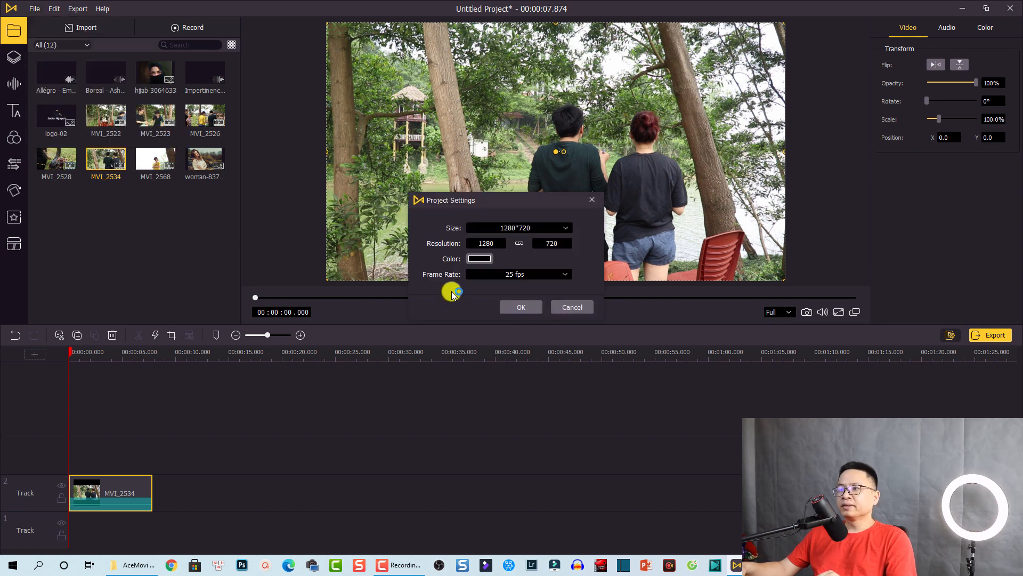
{"action": "left_click", "coordinate": [522, 230]}
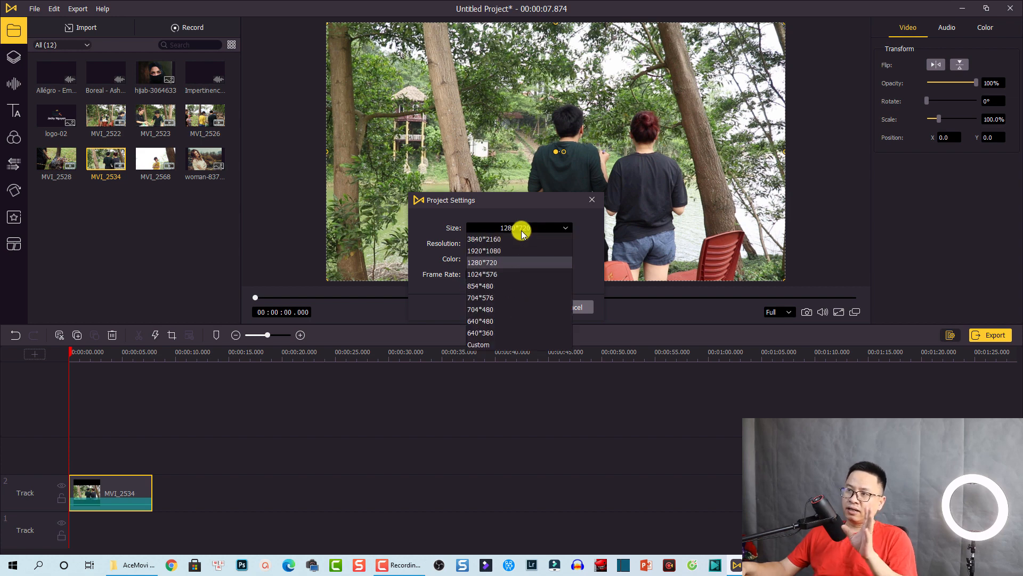
{"action": "left_click", "coordinate": [498, 250]}
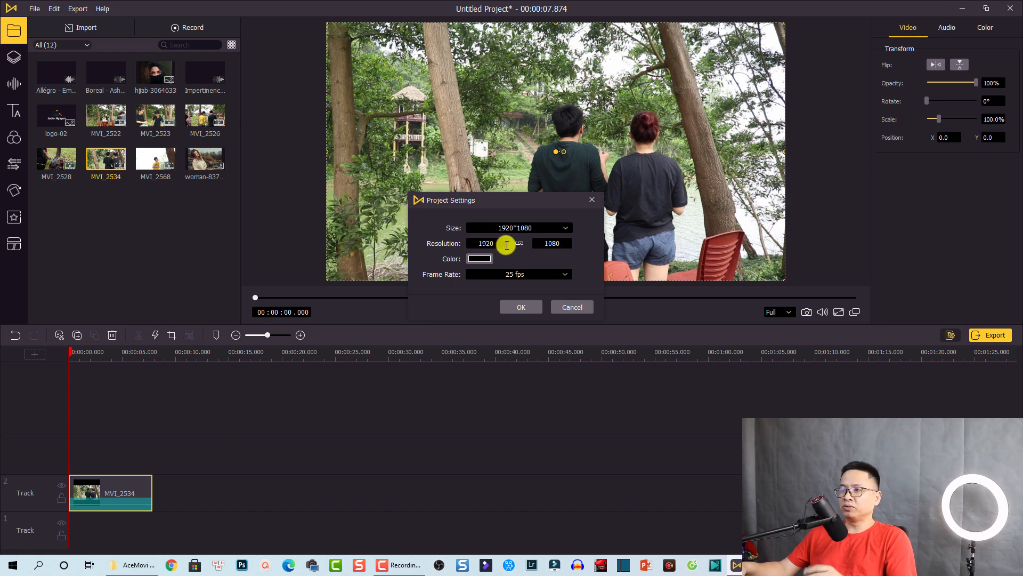
{"action": "left_click", "coordinate": [480, 260]}
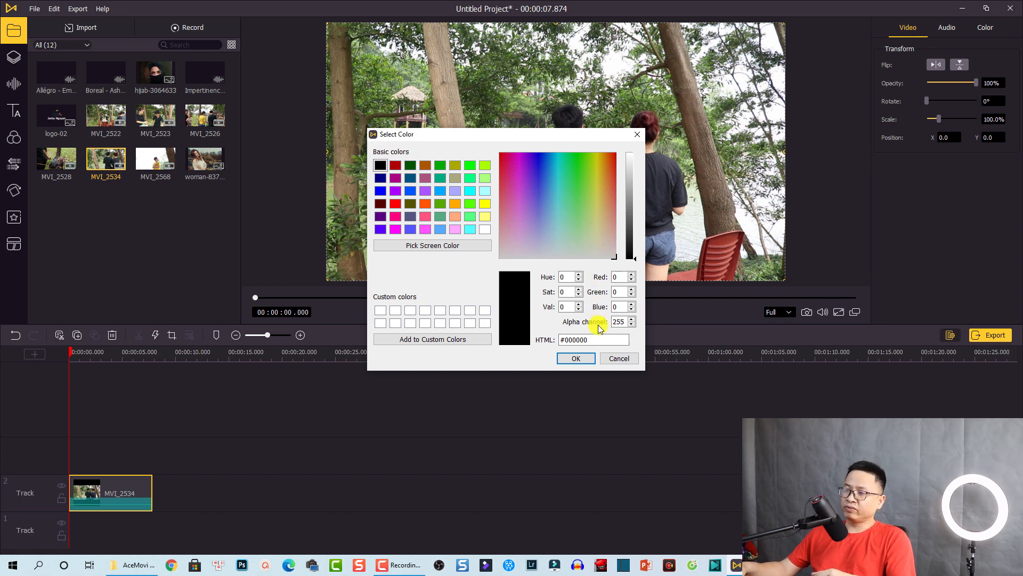
{"action": "left_click", "coordinate": [577, 358]}
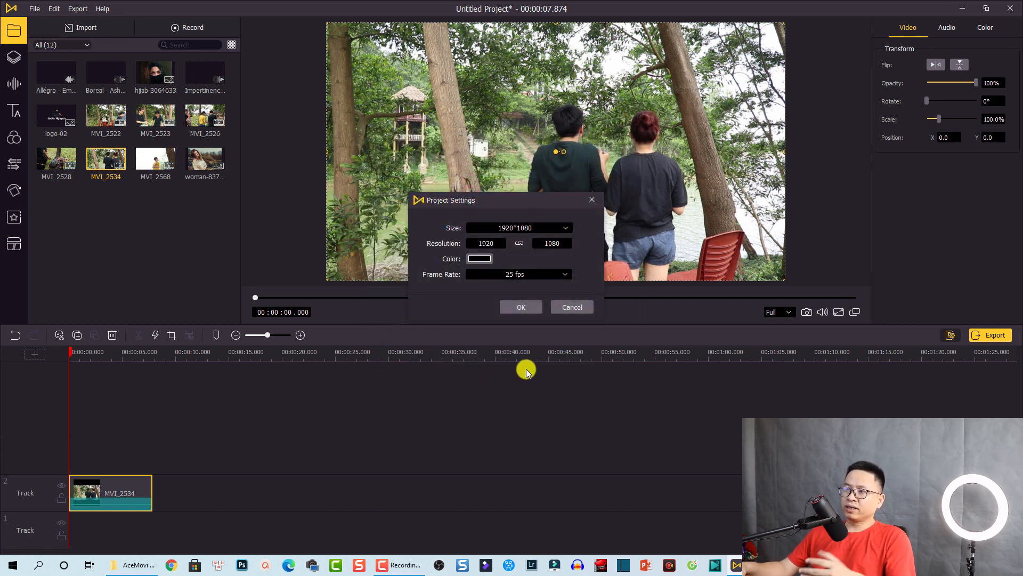
{"action": "left_click", "coordinate": [506, 274]}
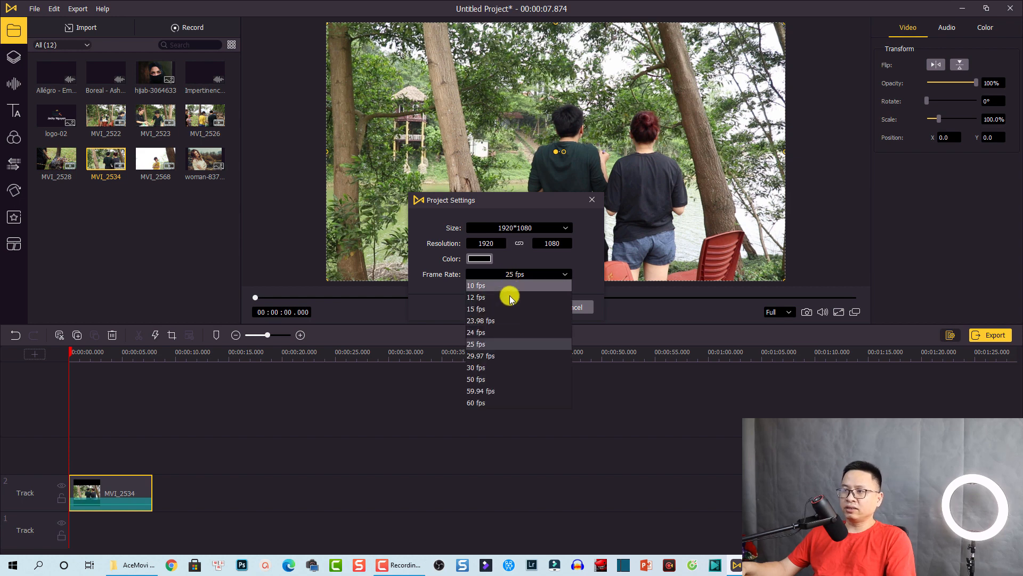
{"action": "left_click", "coordinate": [480, 333]}
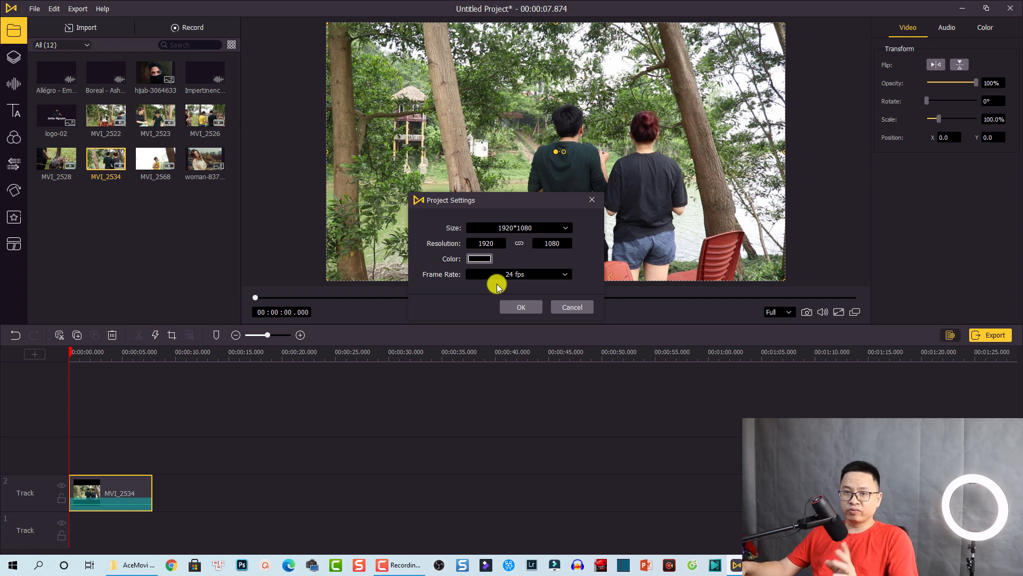
{"action": "left_click", "coordinate": [509, 307]}
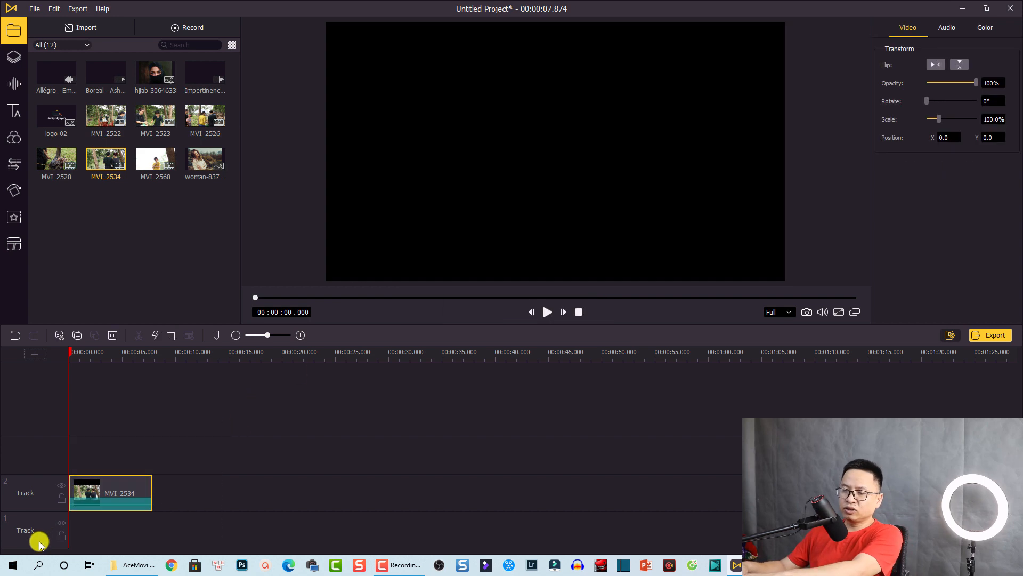
Re-add MVI_2534 at the start of Track 2, keeping the project's 1920*1080, 24 fps settings
{"action": "key", "text": "Delete"}
{"action": "left_click_drag", "start_coordinate": [104, 160], "coordinate": [68, 426]}
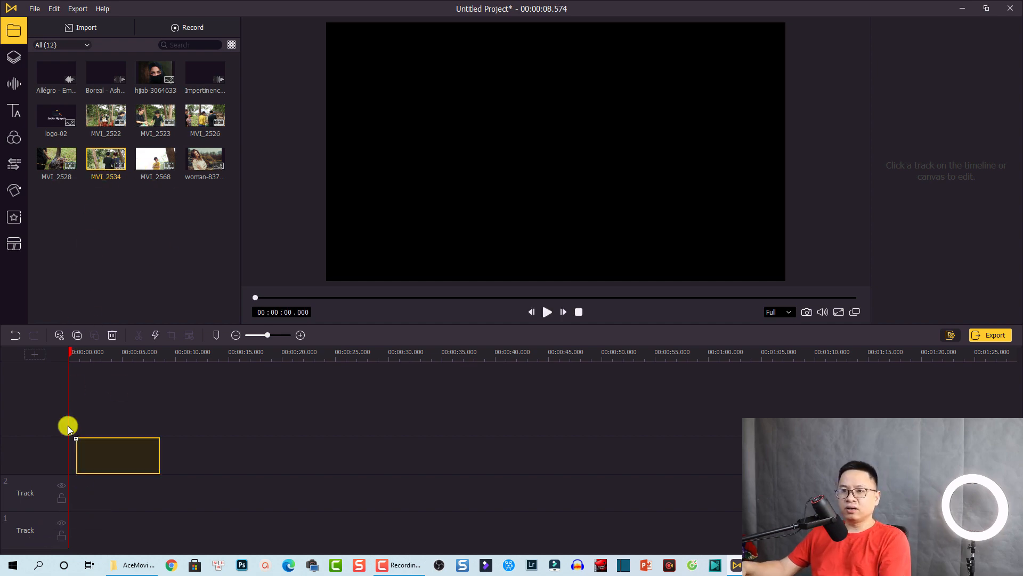
{"action": "left_click_drag", "start_coordinate": [62, 482], "coordinate": [81, 491]}
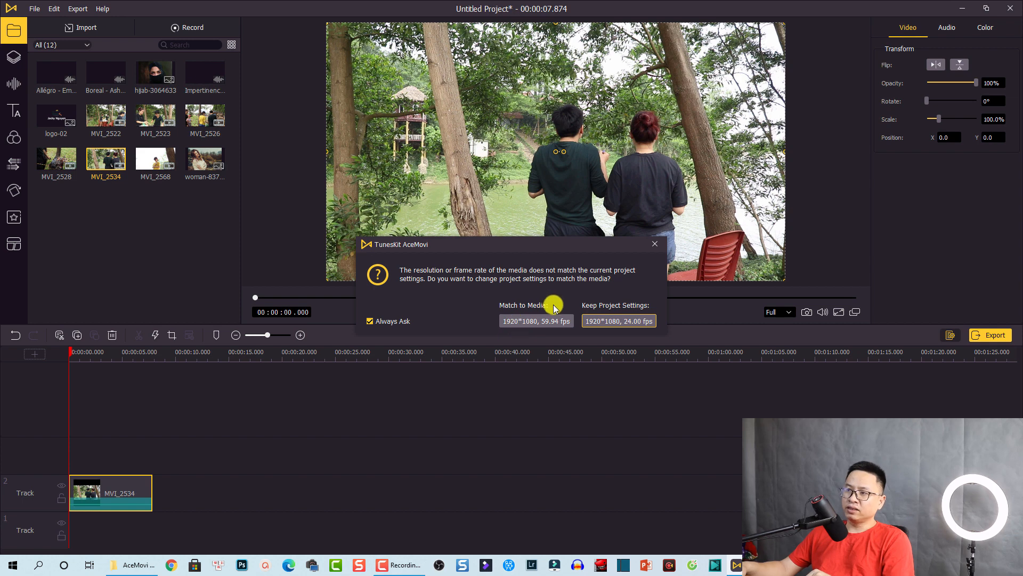
{"action": "left_click", "coordinate": [622, 320]}
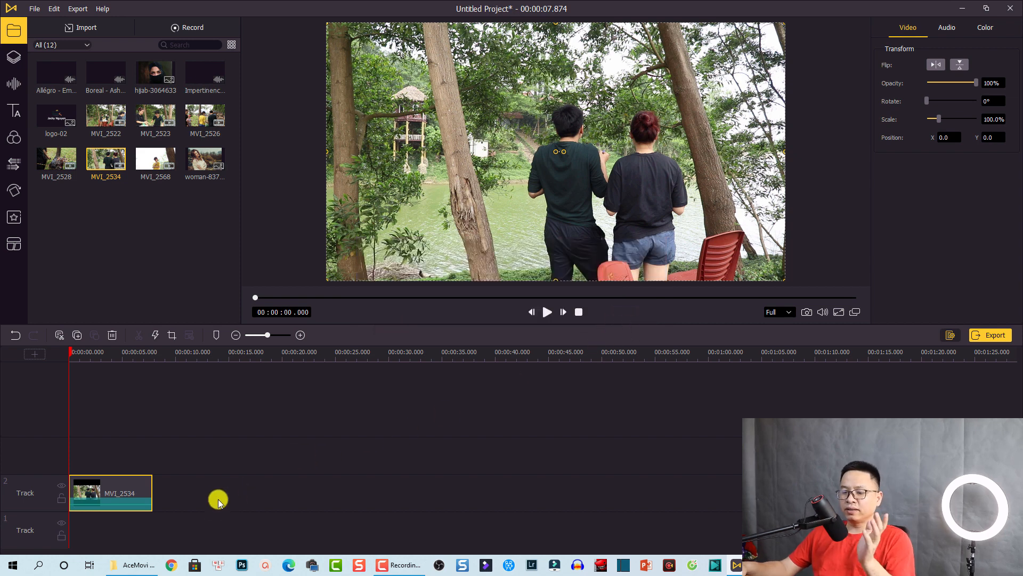
Play a brief preview of the clip and bring up the preview resolution choices
{"action": "key", "text": "space"}
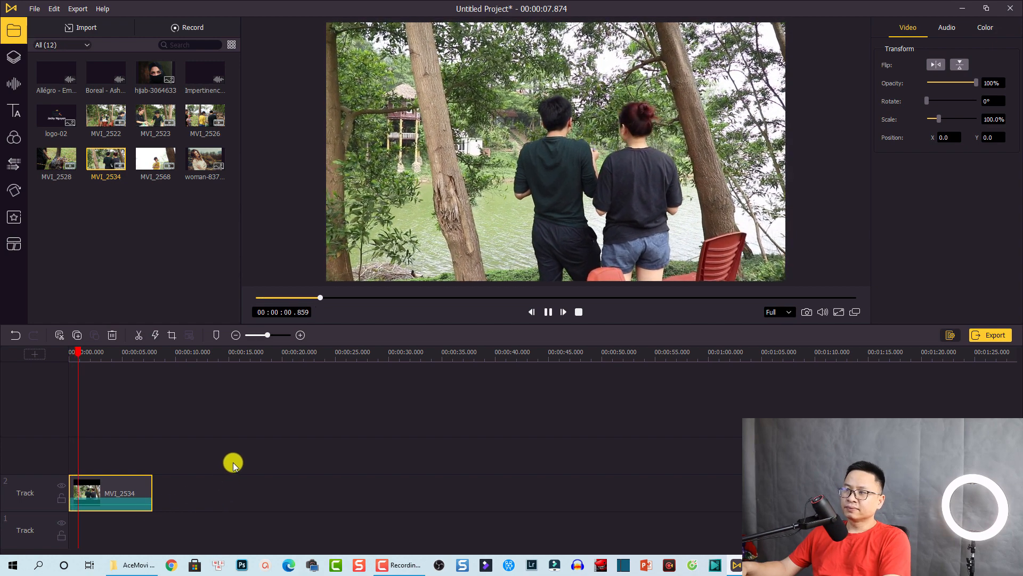
{"action": "key", "text": "space"}
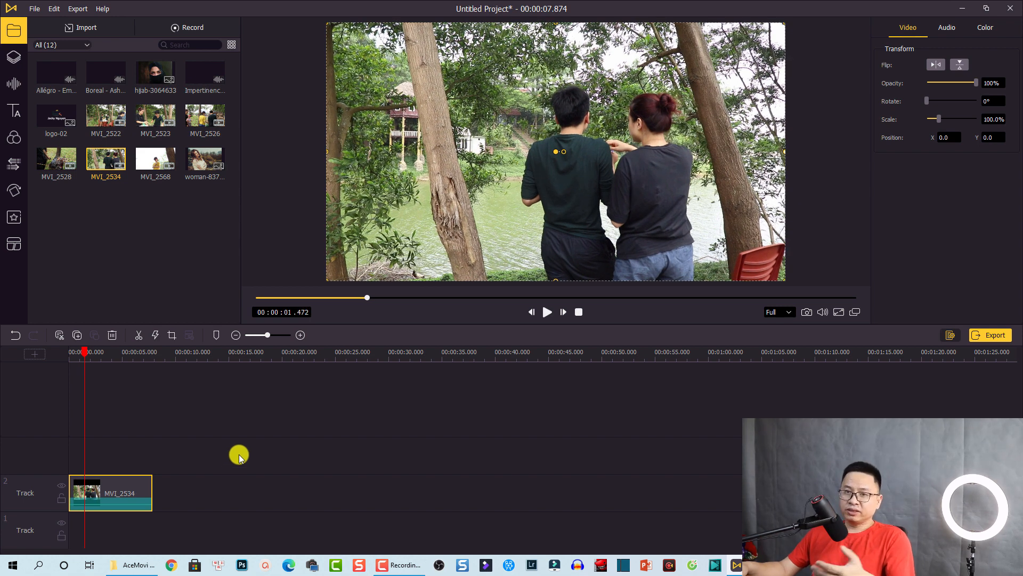
{"action": "left_click", "coordinate": [788, 311]}
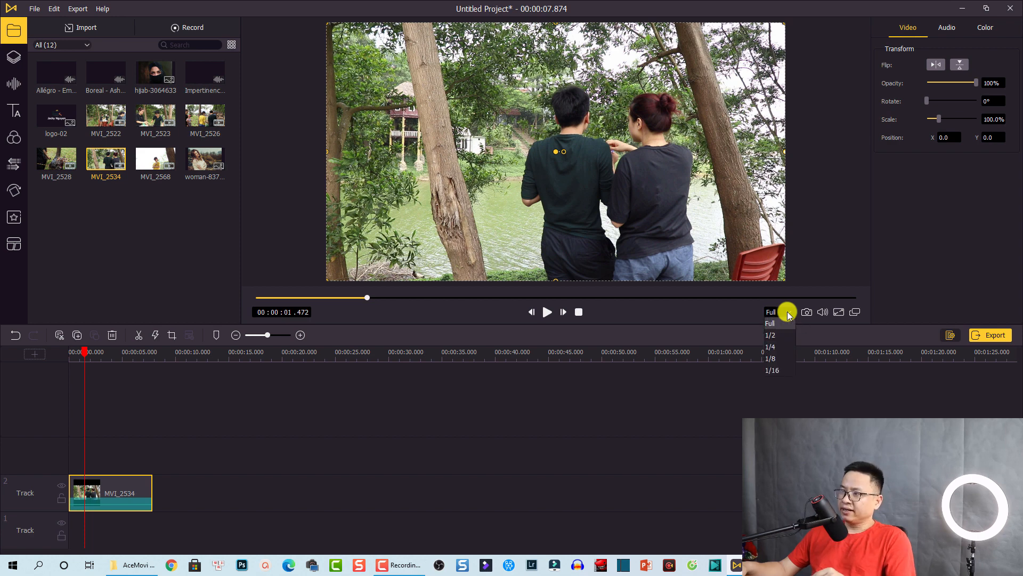
Set preview quality to 1/2 and snapshot the frame at 00:00:01.671
{"action": "left_click", "coordinate": [775, 339]}
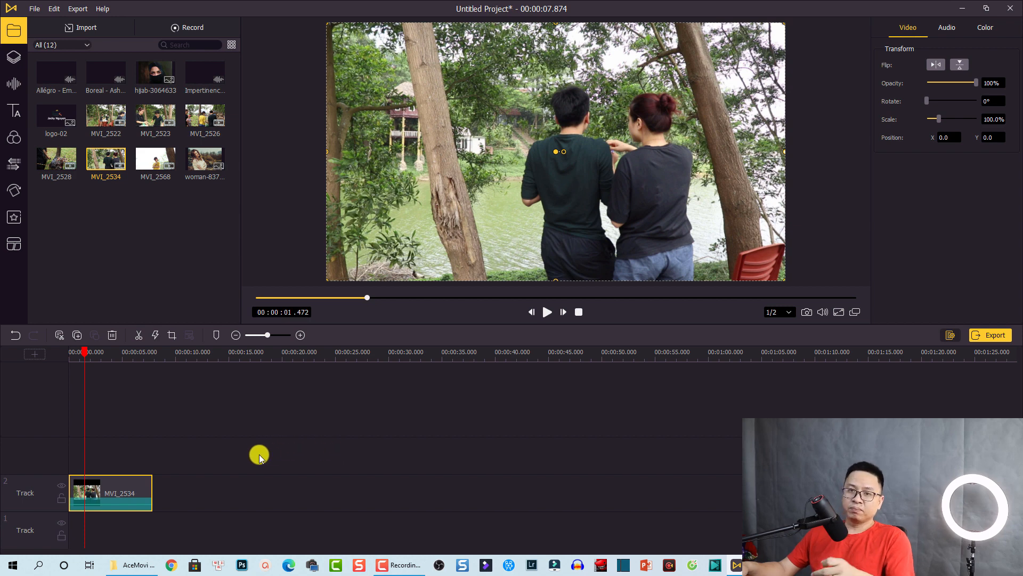
{"action": "left_click_drag", "start_coordinate": [83, 352], "coordinate": [67, 357]}
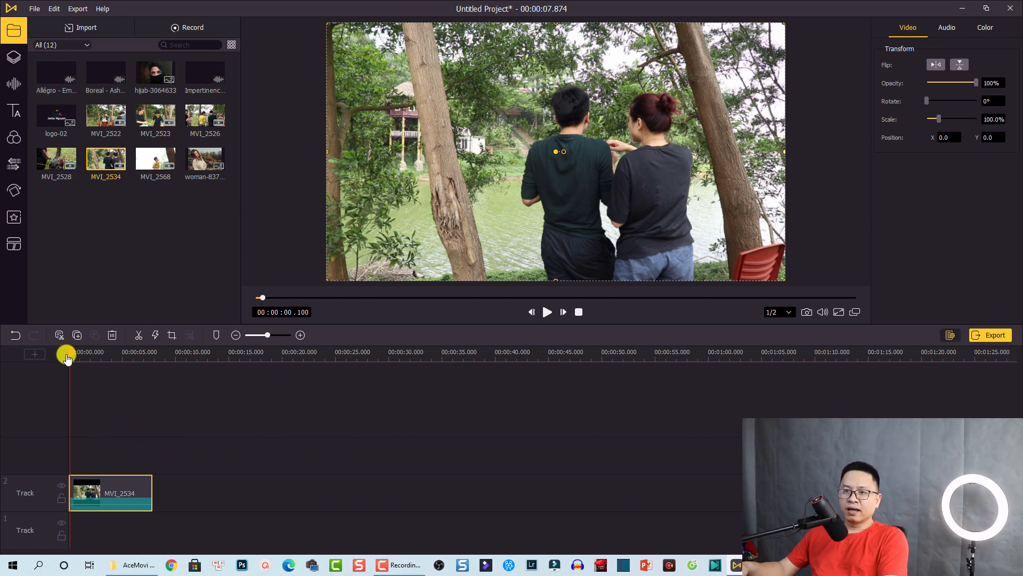
{"action": "key", "text": "space"}
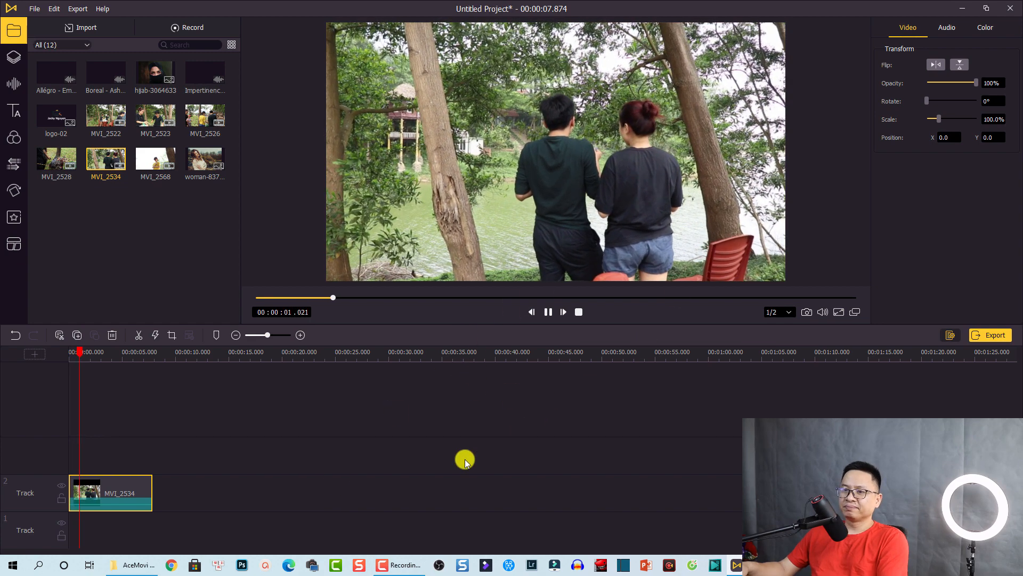
{"action": "key", "text": "space"}
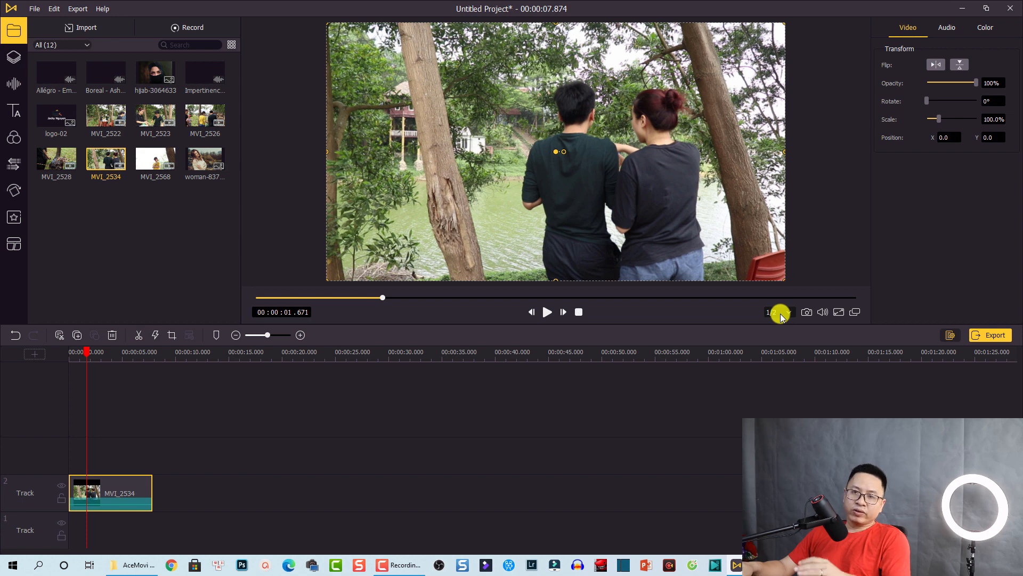
{"action": "left_click", "coordinate": [808, 313]}
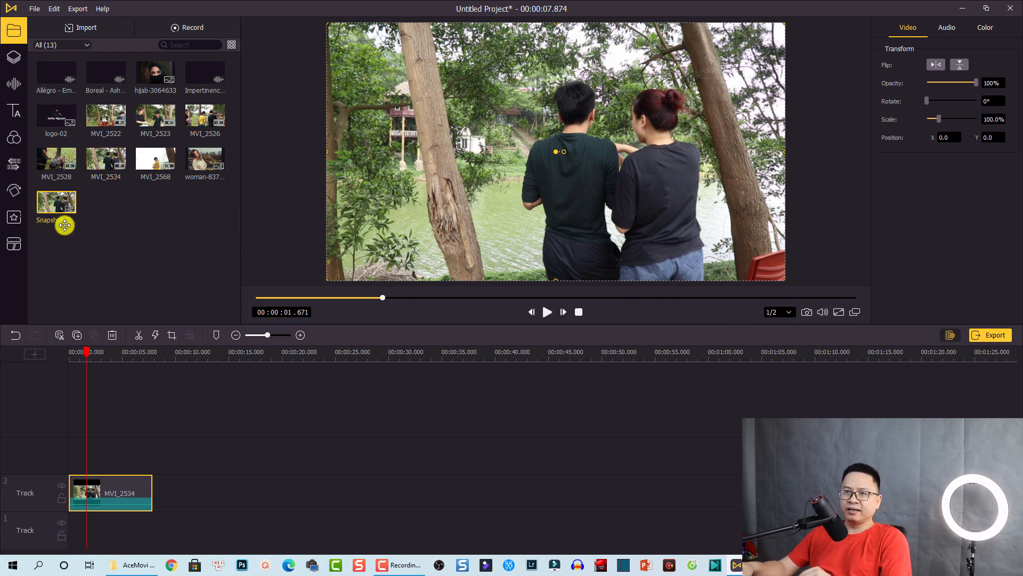
Raise the preview volume and briefly view the preview full screen
{"action": "mouse_move", "coordinate": [823, 314]}
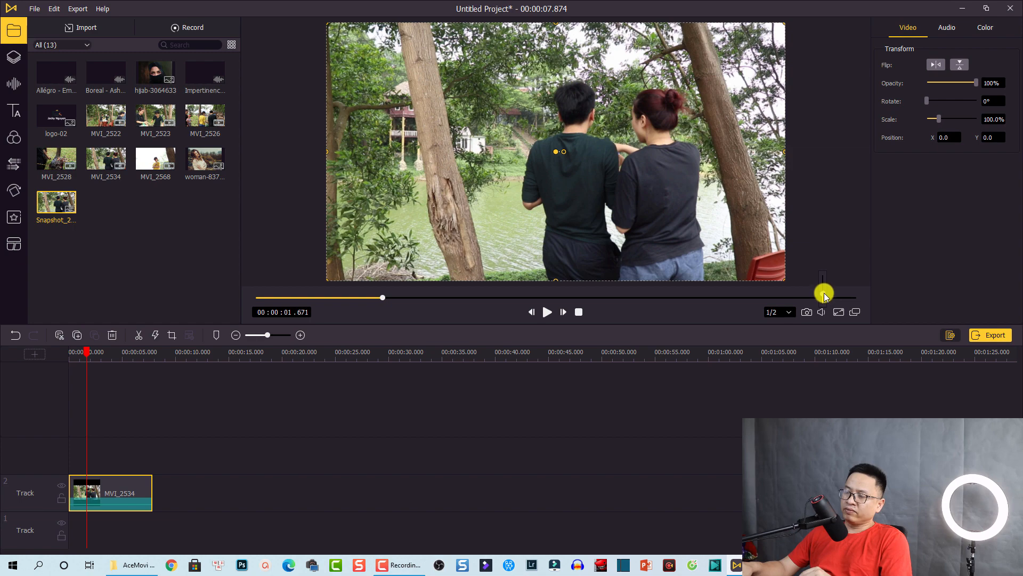
{"action": "left_click_drag", "start_coordinate": [824, 292], "coordinate": [823, 286]}
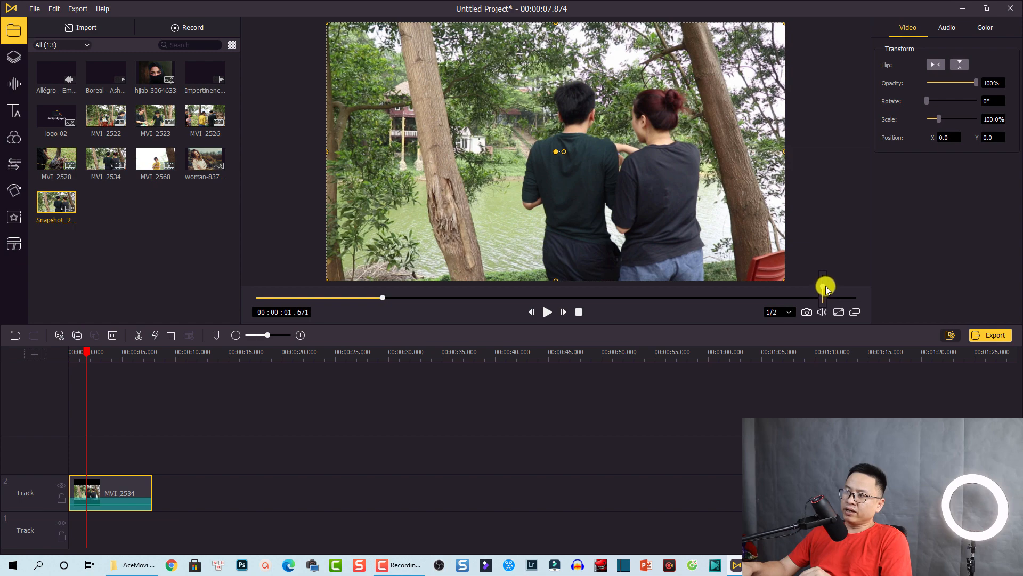
{"action": "left_click", "coordinate": [840, 314]}
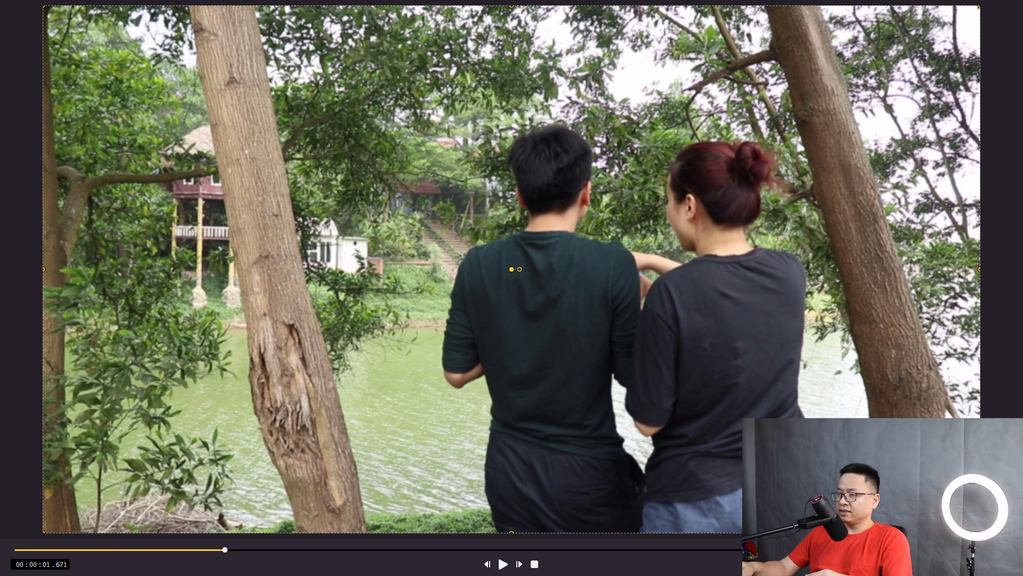
{"action": "key", "text": "Escape"}
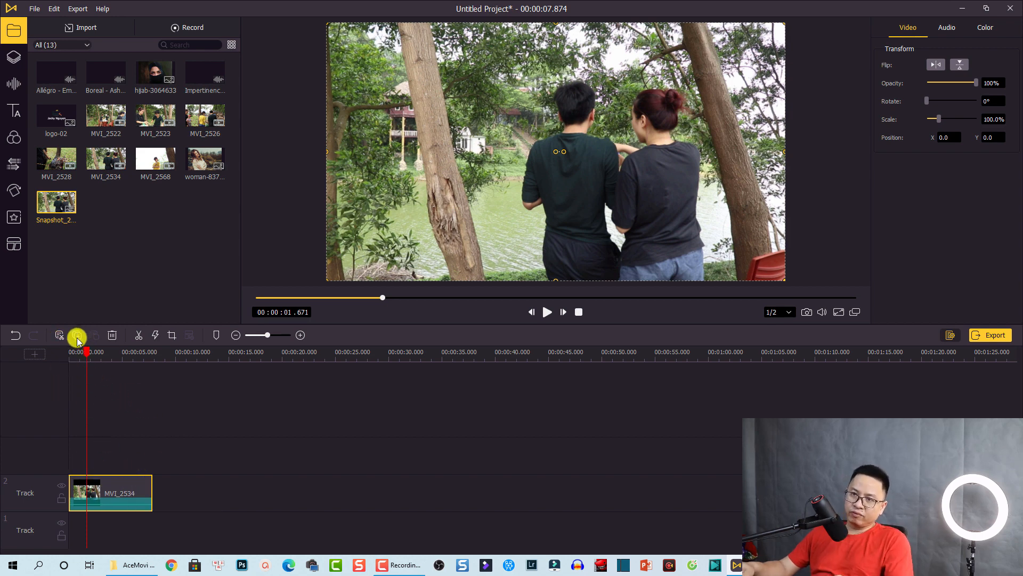
{"action": "left_click", "coordinate": [60, 335]}
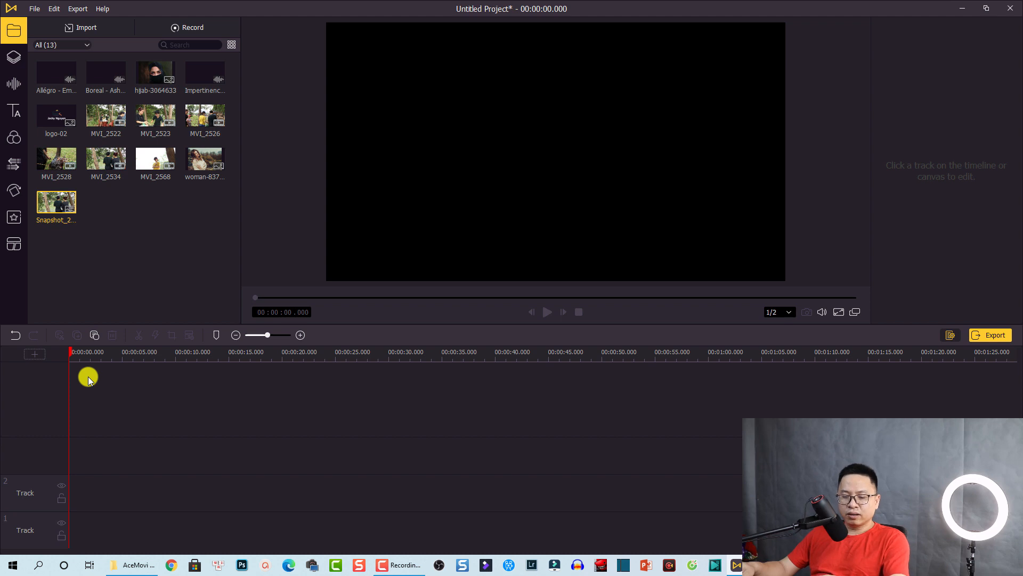
{"action": "key", "text": "ctrl+z"}
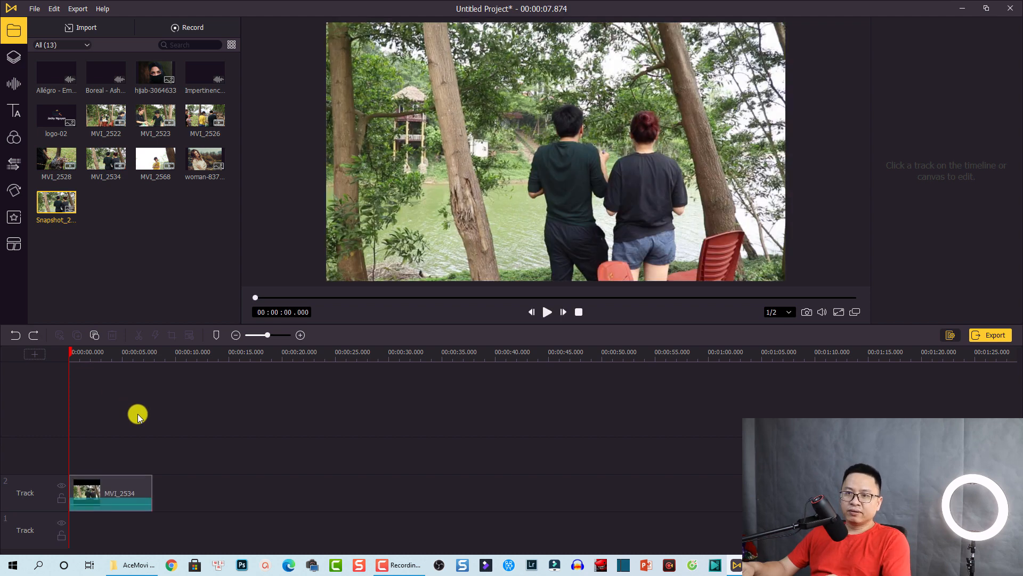
{"action": "left_click", "coordinate": [102, 485]}
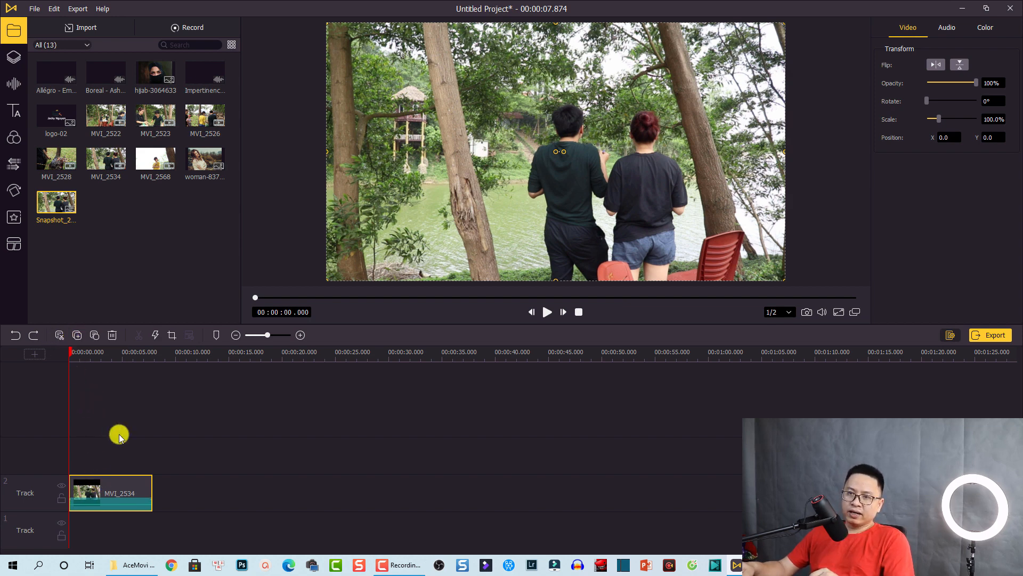
{"action": "left_click", "coordinate": [93, 334]}
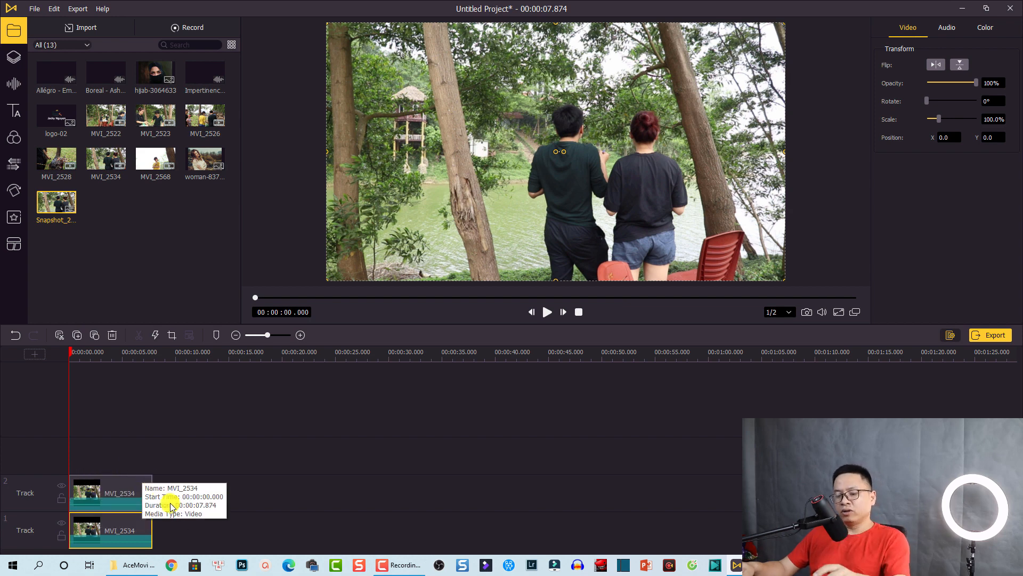
{"action": "key", "text": "ctrl+z"}
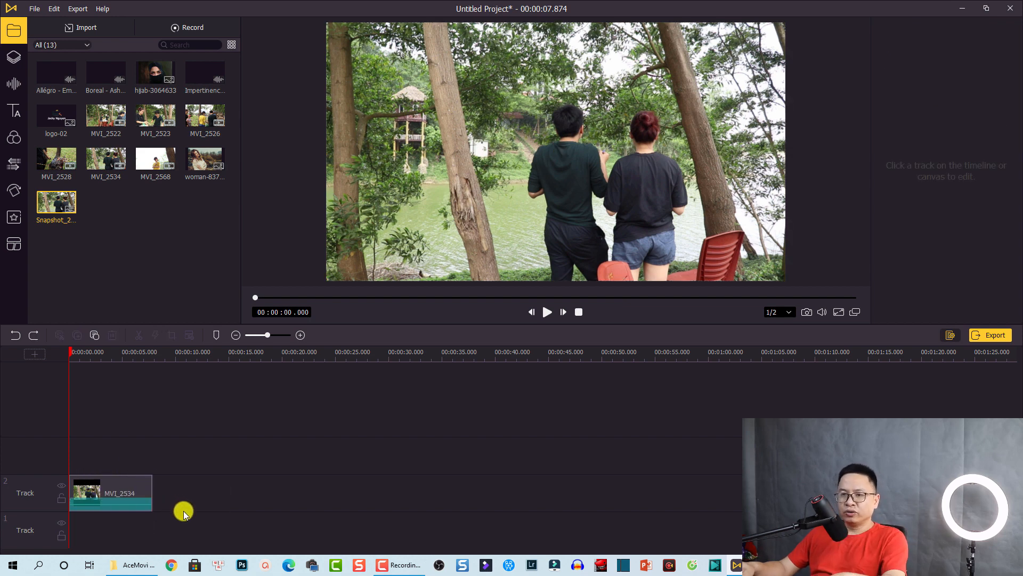
{"action": "left_click", "coordinate": [113, 504]}
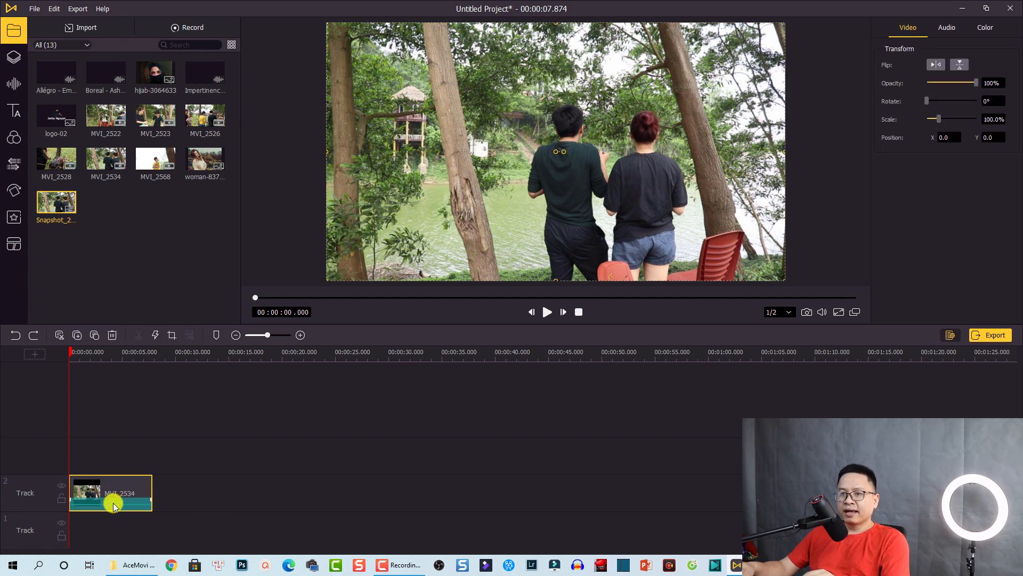
{"action": "left_click", "coordinate": [113, 335]}
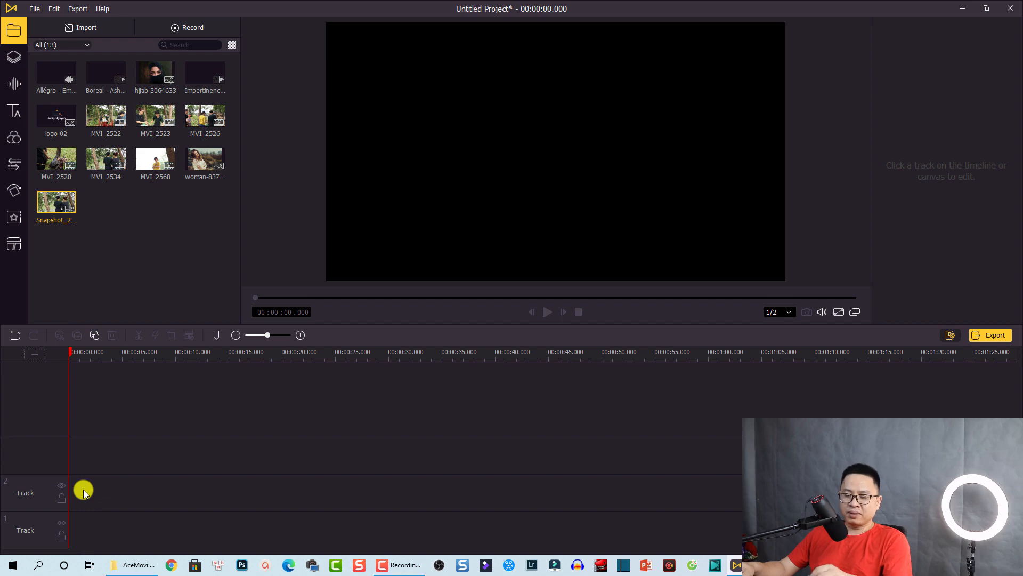
{"action": "key", "text": "ctrl+z"}
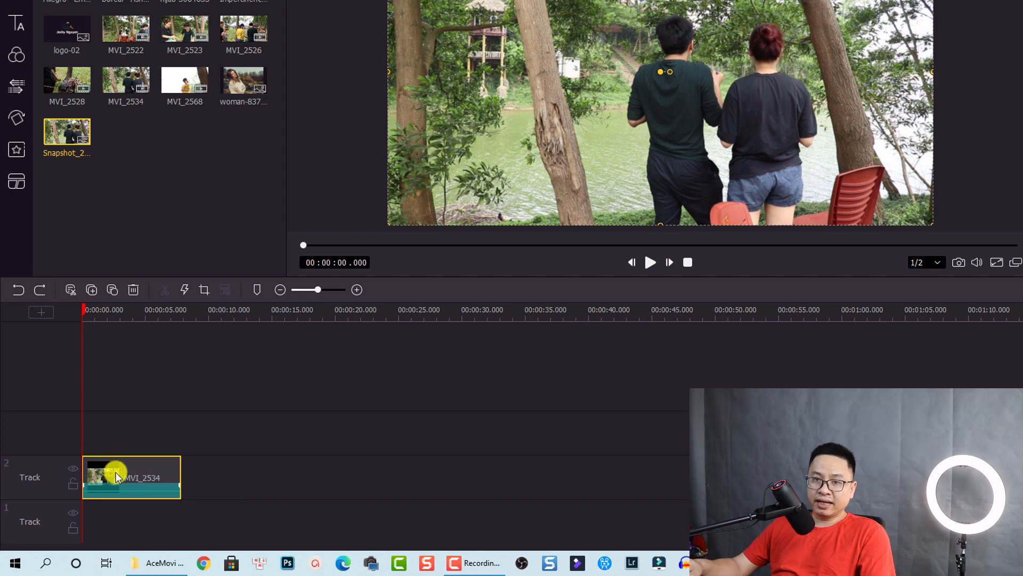
{"action": "left_click", "coordinate": [185, 289]}
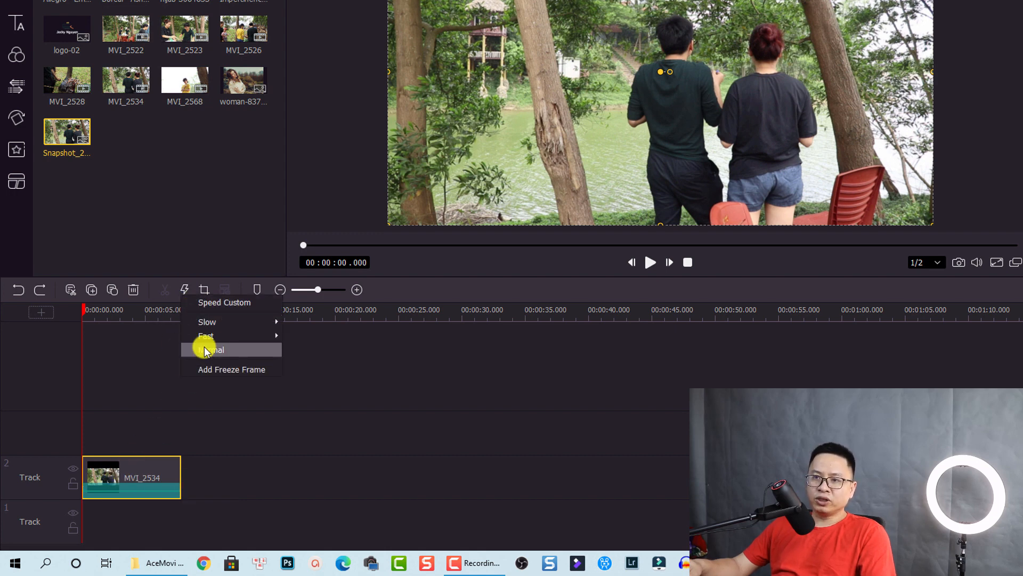
{"action": "left_click", "coordinate": [237, 305]}
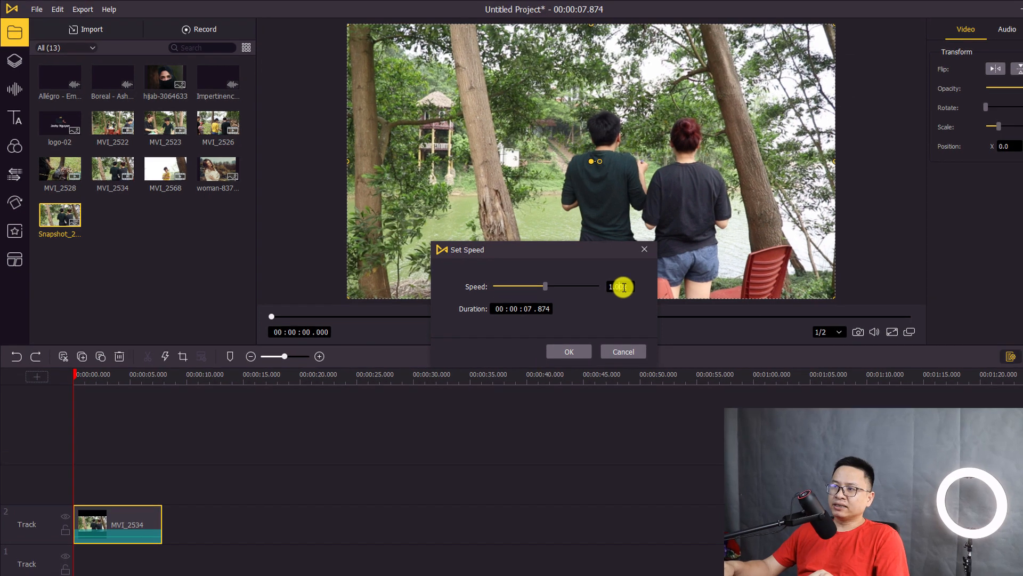
{"action": "double_click", "coordinate": [690, 212]}
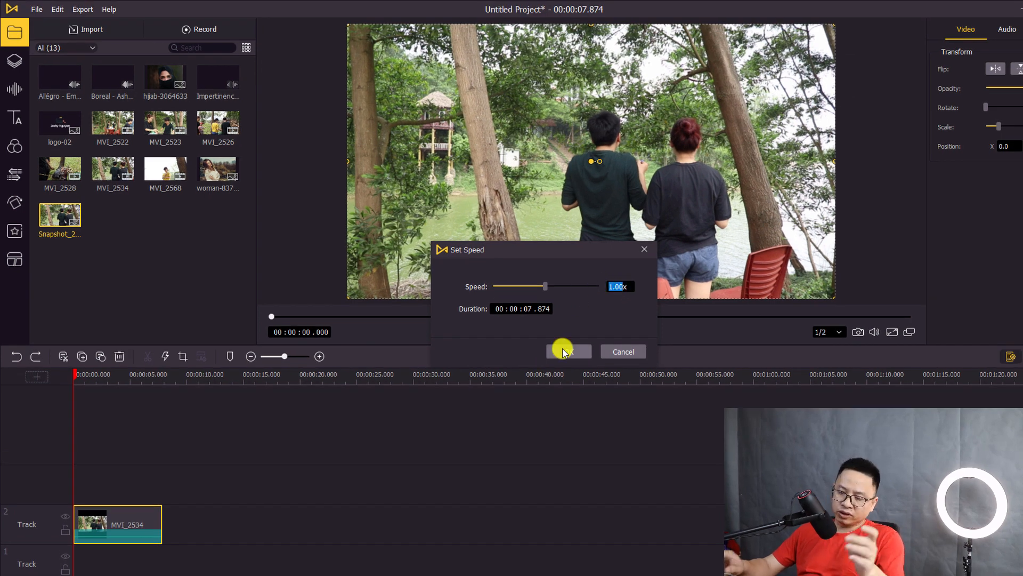
{"action": "type", "text": "0."}
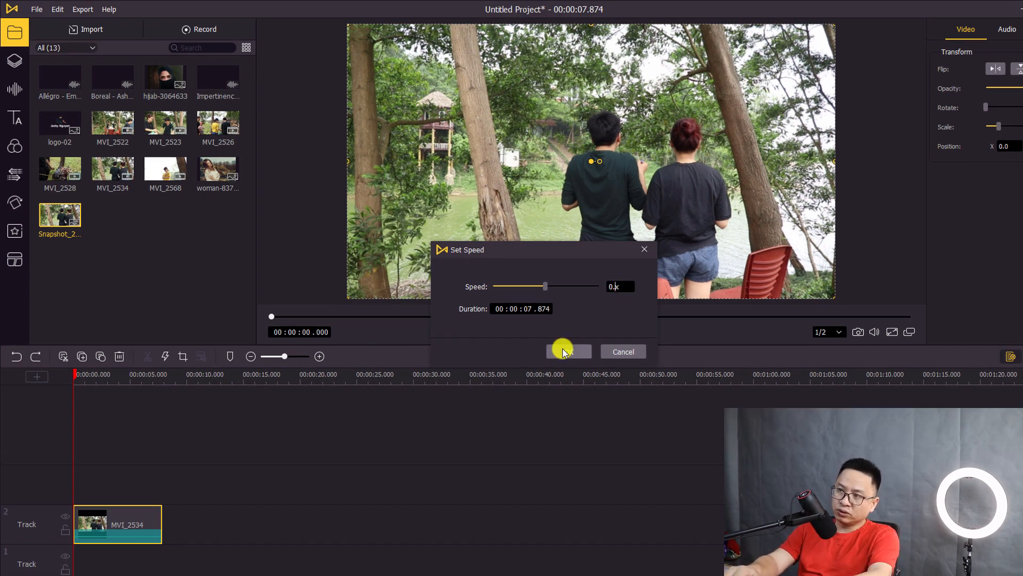
{"action": "type", "text": "4"}
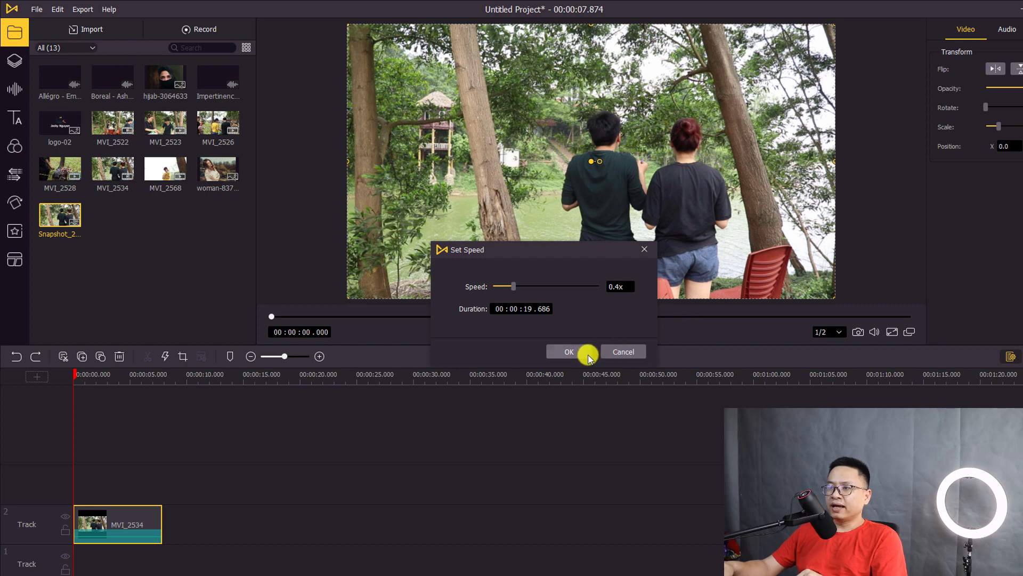
{"action": "left_click", "coordinate": [587, 353]}
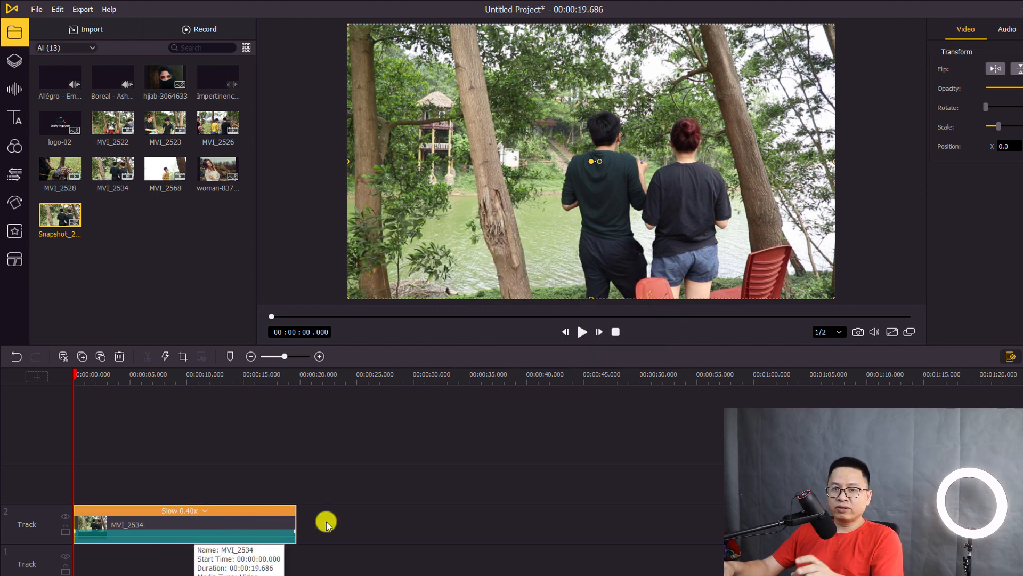
{"action": "key", "text": "space"}
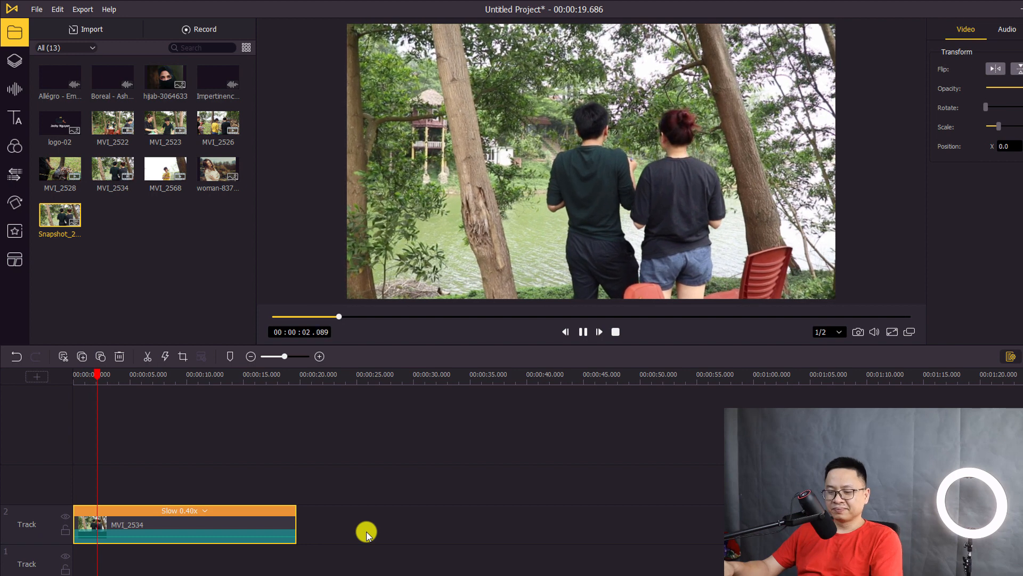
{"action": "key", "text": "space"}
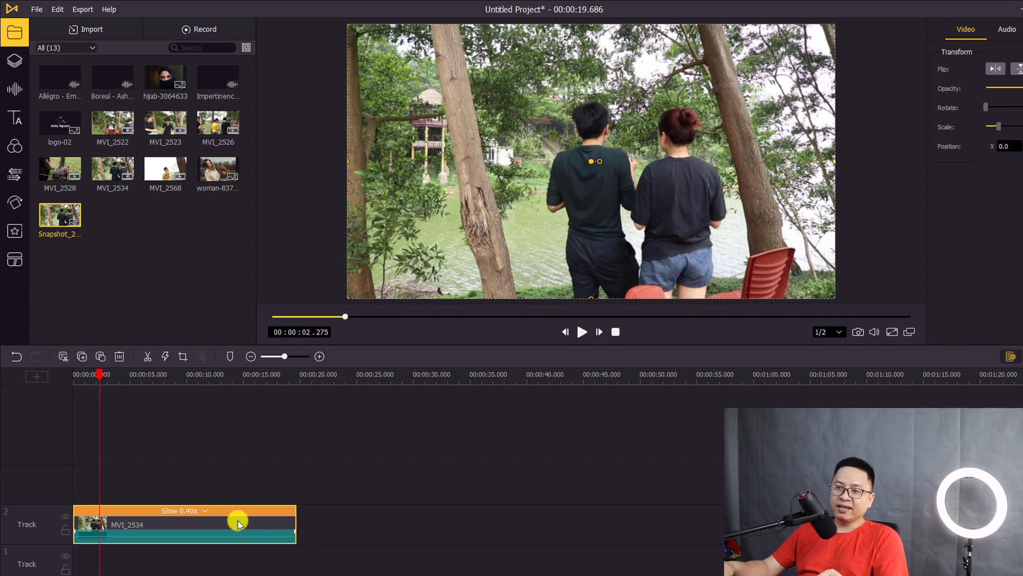
{"action": "left_click", "coordinate": [205, 511]}
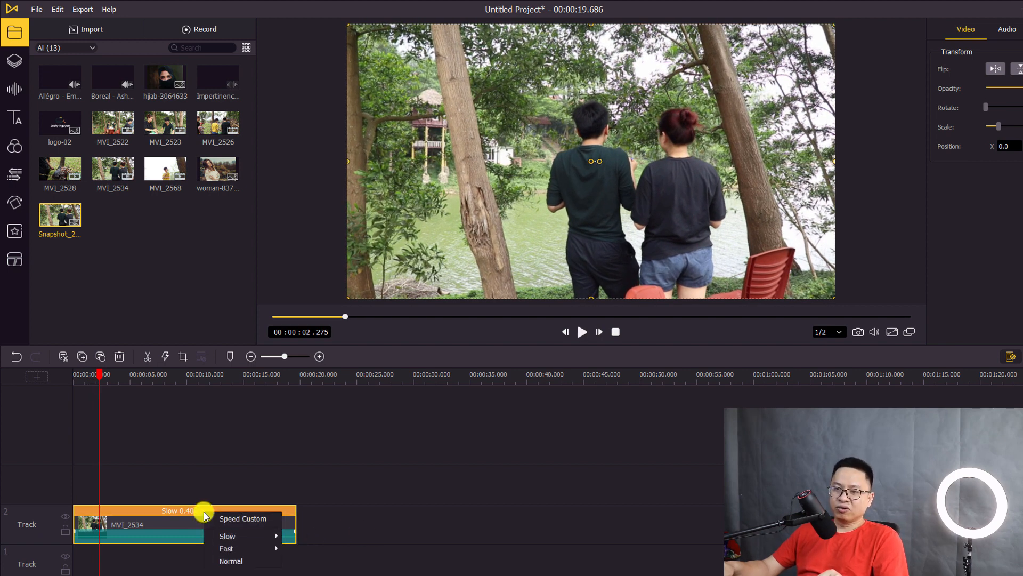
{"action": "left_click", "coordinate": [222, 561]}
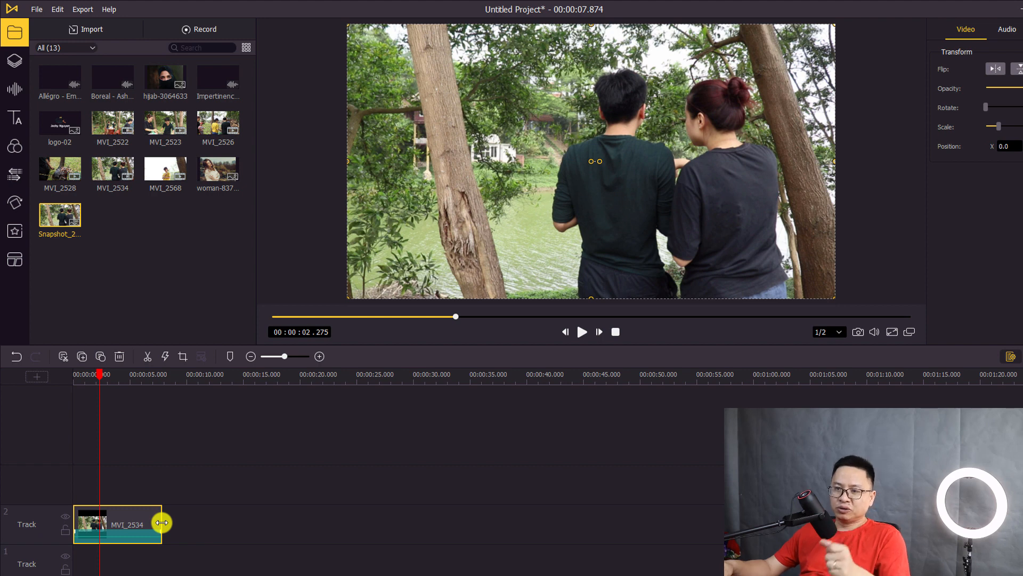
Position the playhead at 00:00:03.650 inside the MVI_2534 clip, leaving it uncut
{"action": "left_click_drag", "start_coordinate": [162, 522], "coordinate": [283, 534]}
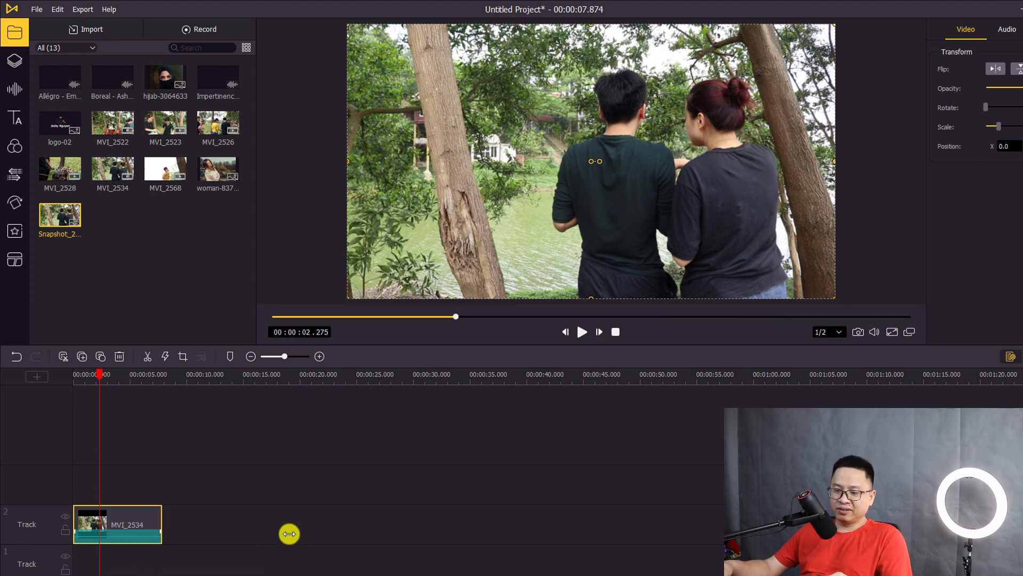
{"action": "left_click", "coordinate": [106, 376]}
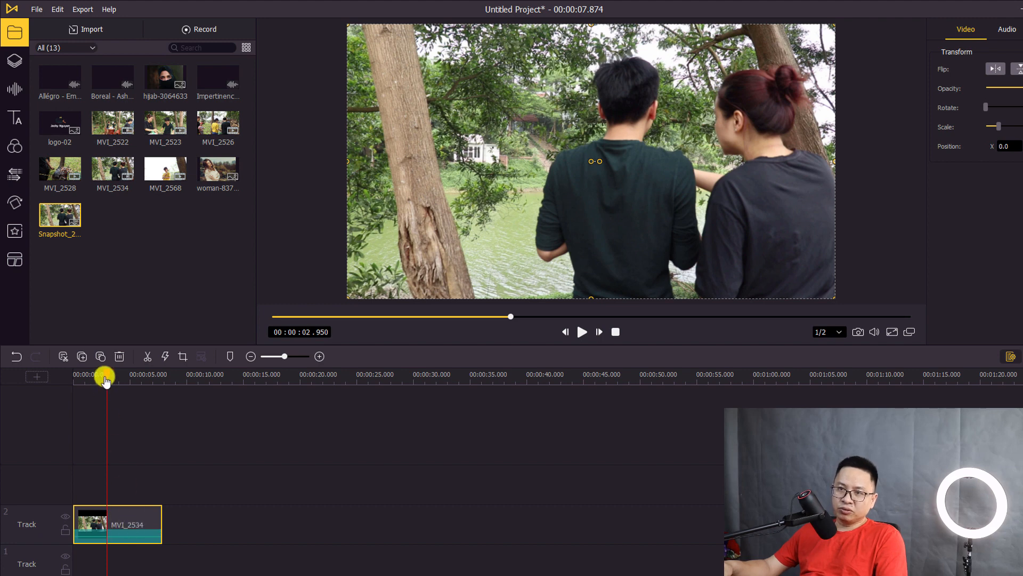
{"action": "left_click_drag", "start_coordinate": [103, 379], "coordinate": [114, 387]}
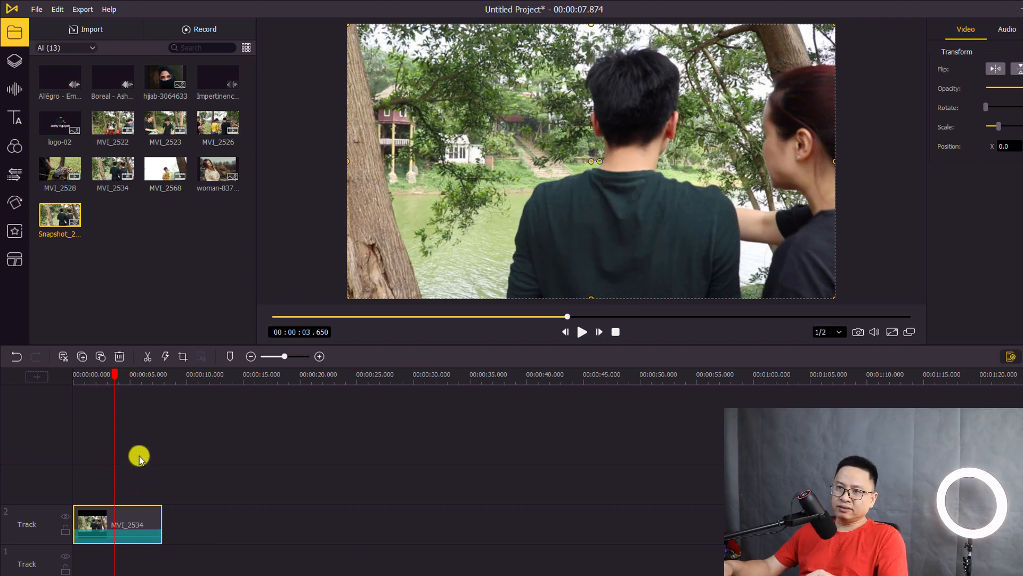
{"action": "left_click", "coordinate": [145, 357]}
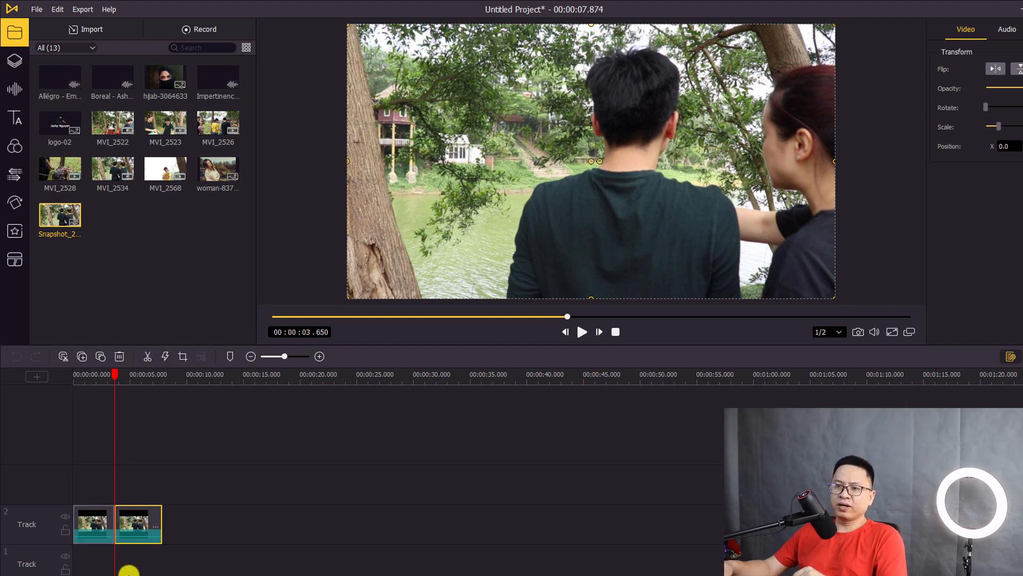
{"action": "left_click_drag", "start_coordinate": [131, 527], "coordinate": [273, 518]}
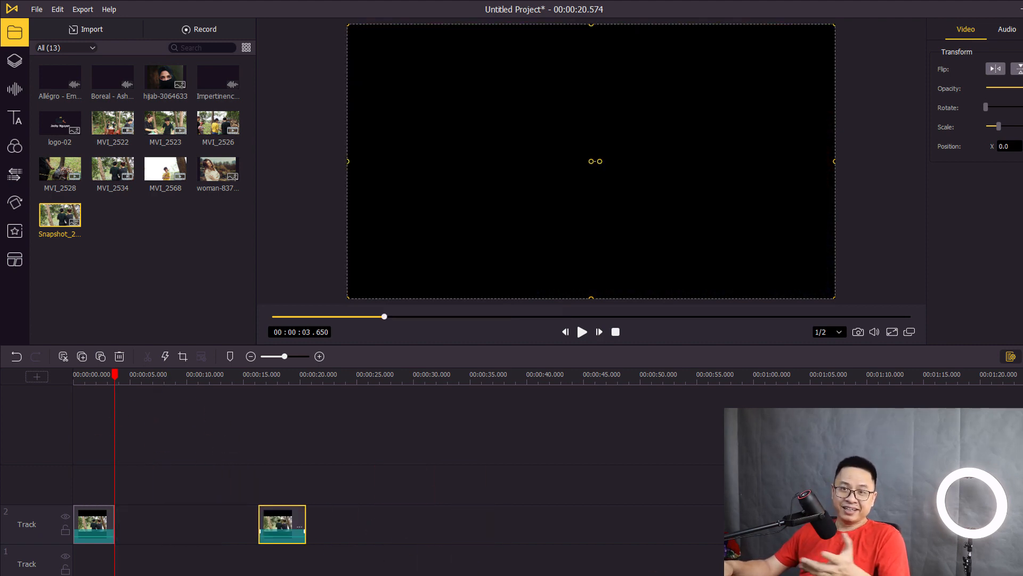
{"action": "left_click_drag", "start_coordinate": [319, 472], "coordinate": [244, 550]}
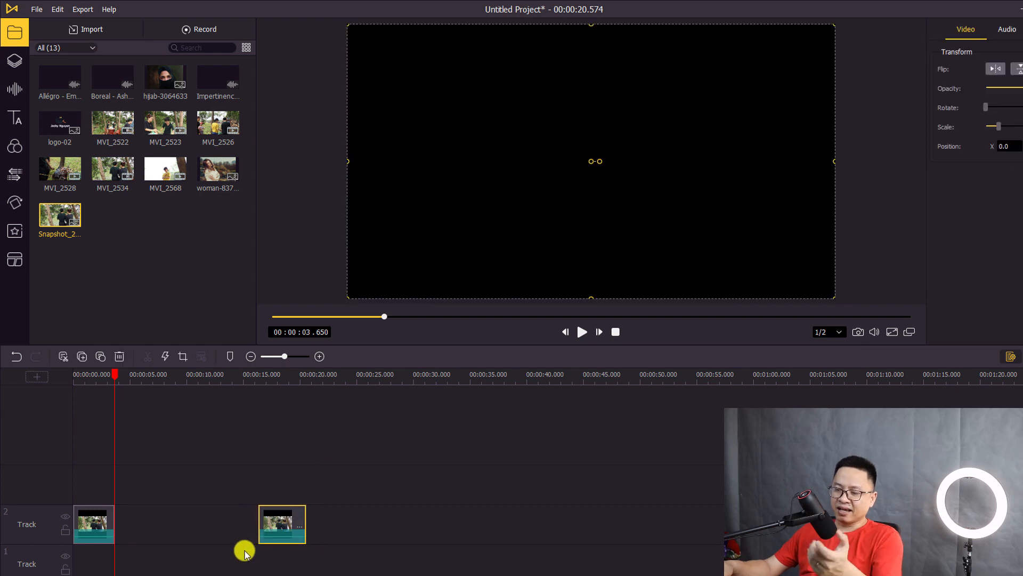
{"action": "key", "text": "Delete"}
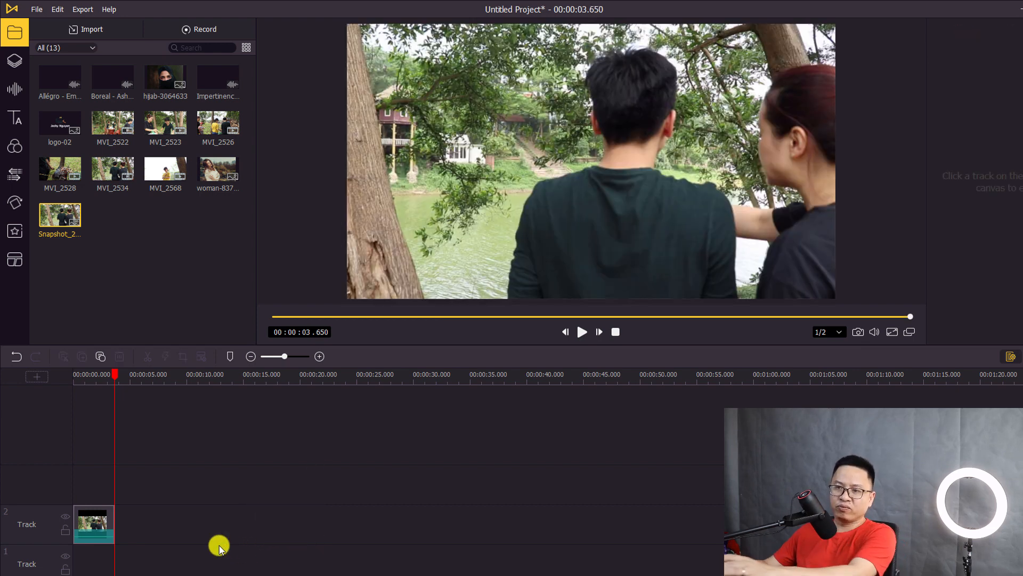
{"action": "left_click", "coordinate": [102, 522]}
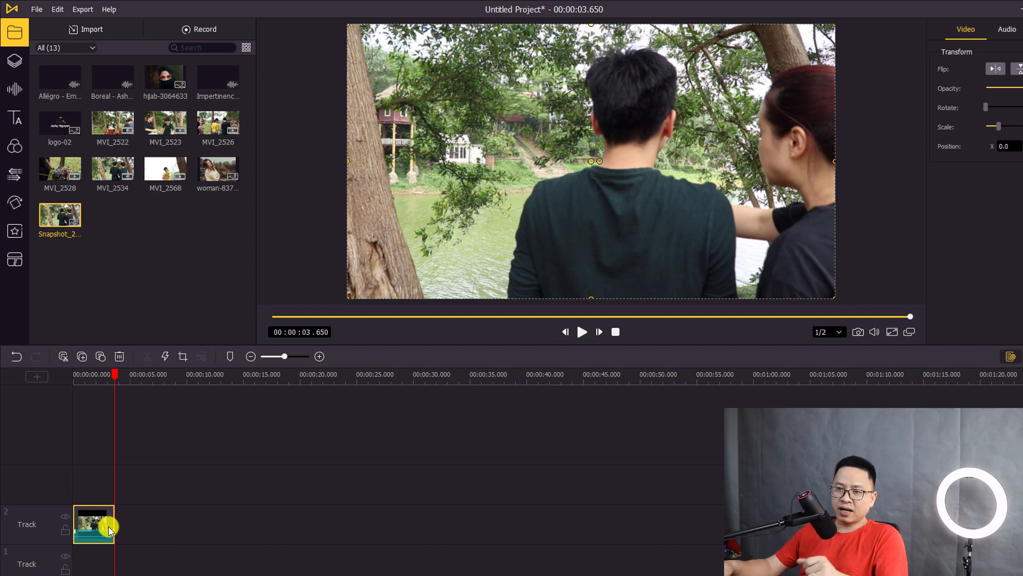
{"action": "left_click_drag", "start_coordinate": [114, 524], "coordinate": [435, 489]}
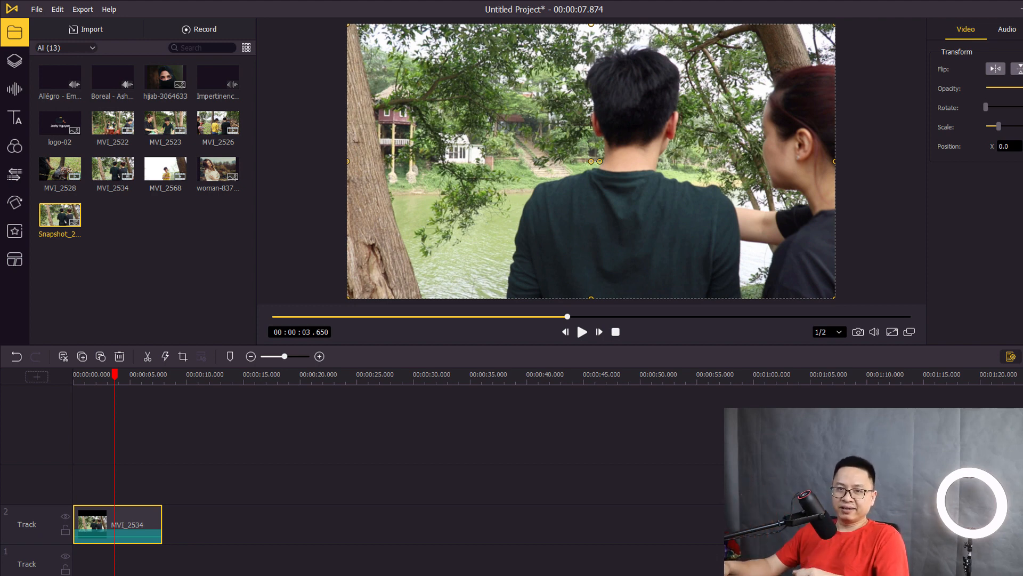
{"action": "left_click", "coordinate": [177, 469]}
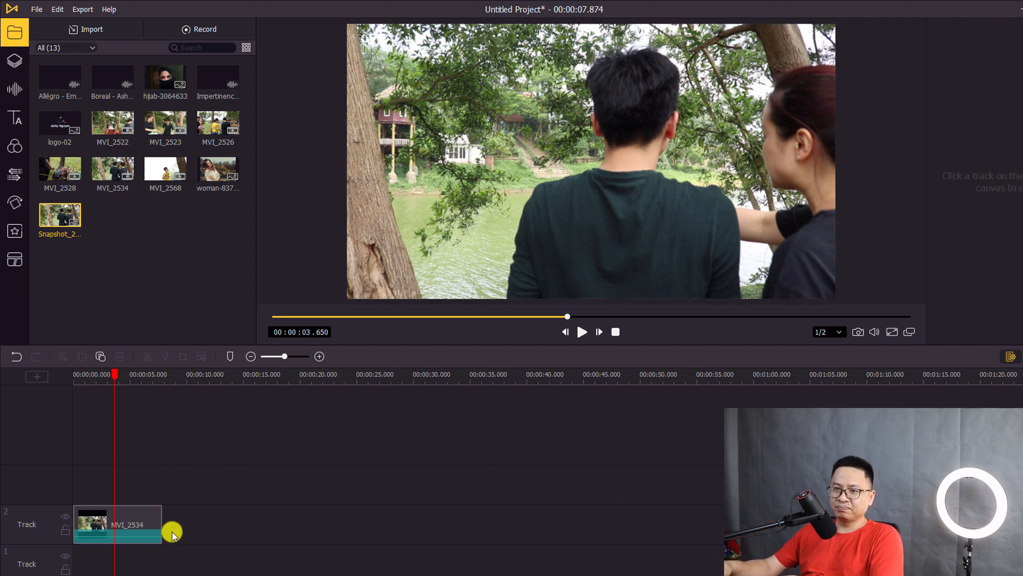
{"action": "left_click", "coordinate": [88, 376]}
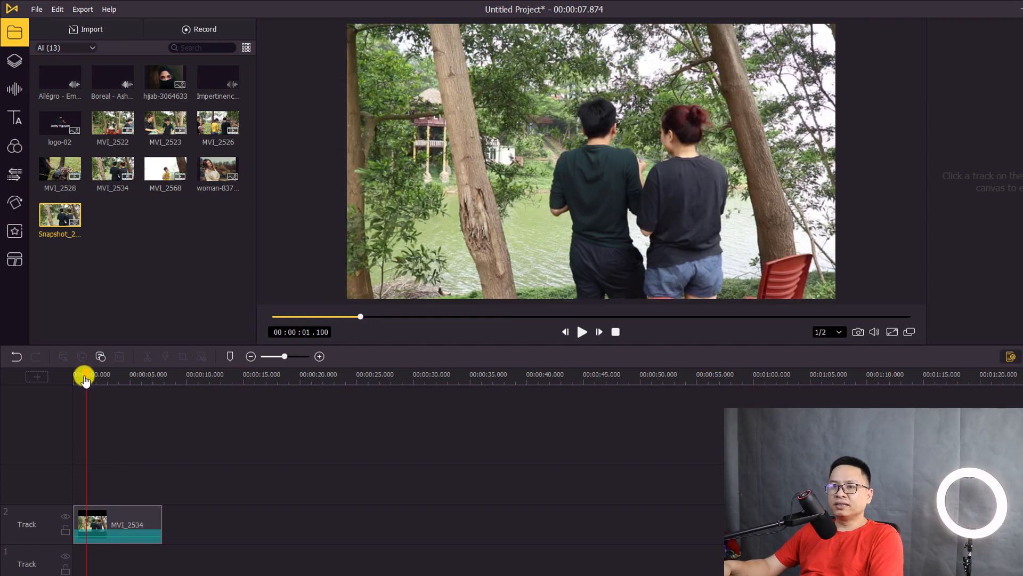
Preview from the start, pausing at 00:00:00.905, and select MVI_2534 to show its transform settings
{"action": "left_click", "coordinate": [69, 379]}
{"action": "key", "text": "space"}
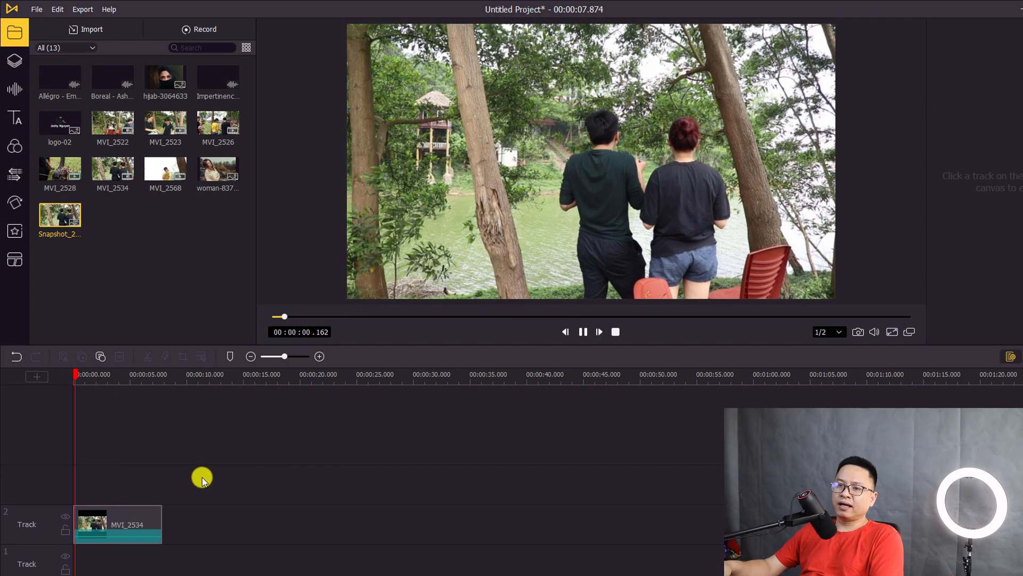
{"action": "key", "text": "space"}
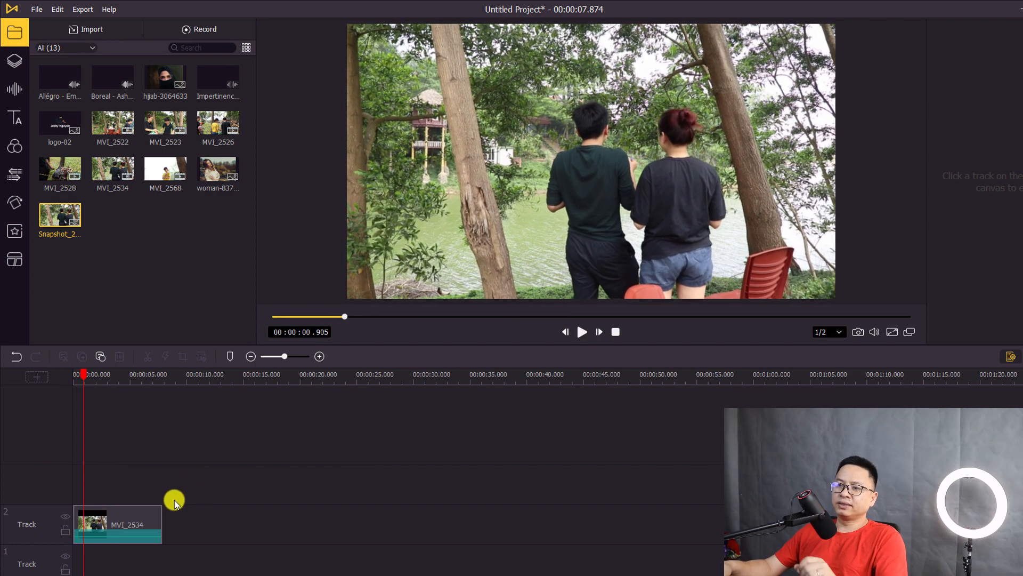
{"action": "left_click", "coordinate": [116, 519]}
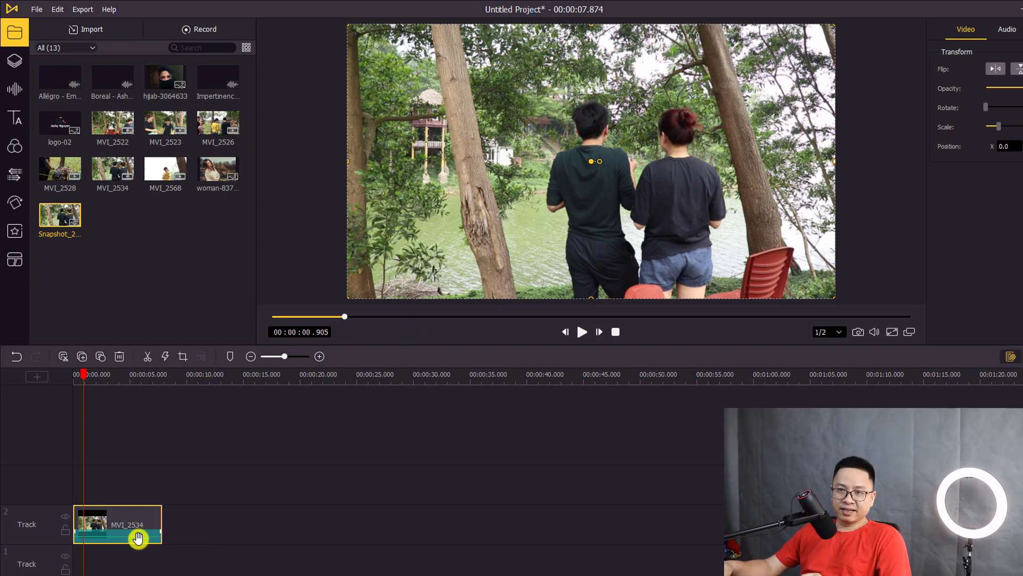
Crop MVI_2534 to a 16:9, 1124 x 632 area framing the two people by the lake
{"action": "left_click", "coordinate": [183, 356]}
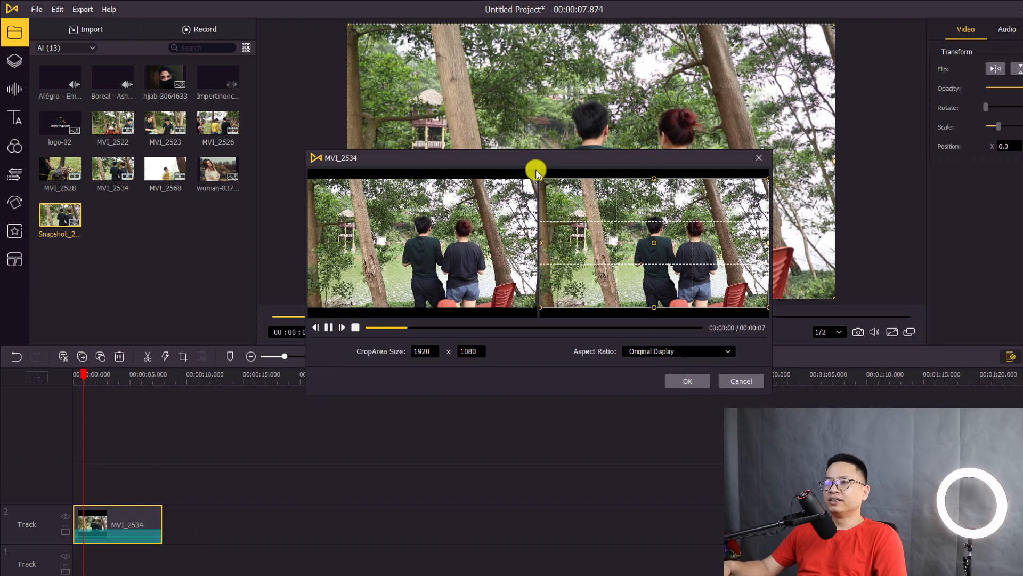
{"action": "left_click_drag", "start_coordinate": [539, 158], "coordinate": [569, 140]}
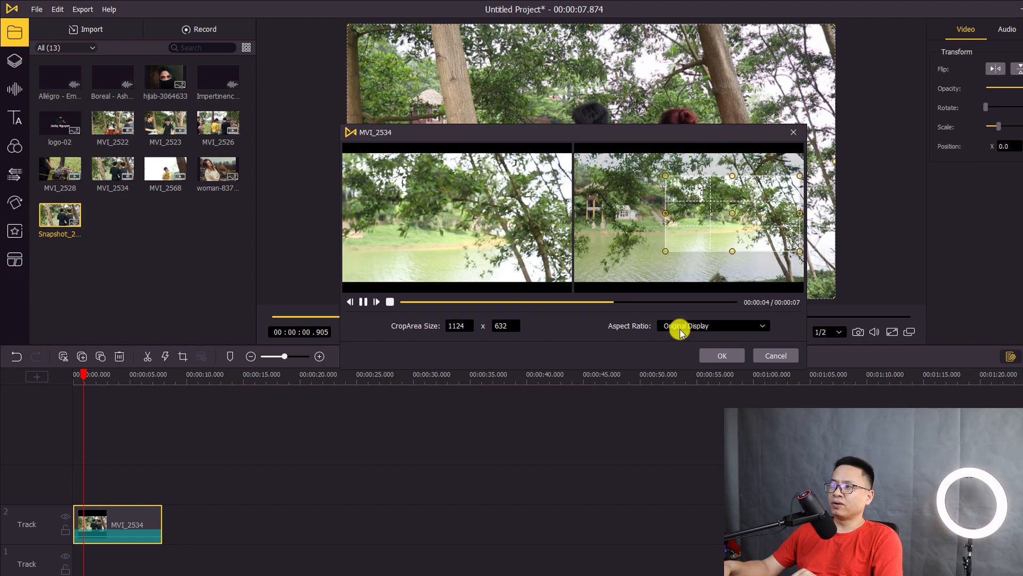
{"action": "left_click", "coordinate": [390, 302]}
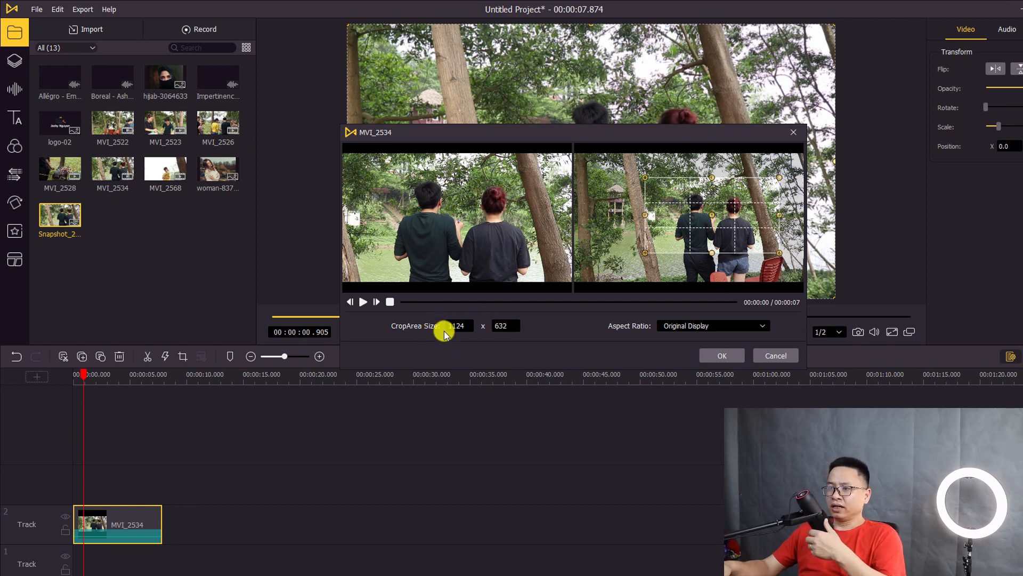
{"action": "left_click", "coordinate": [740, 326]}
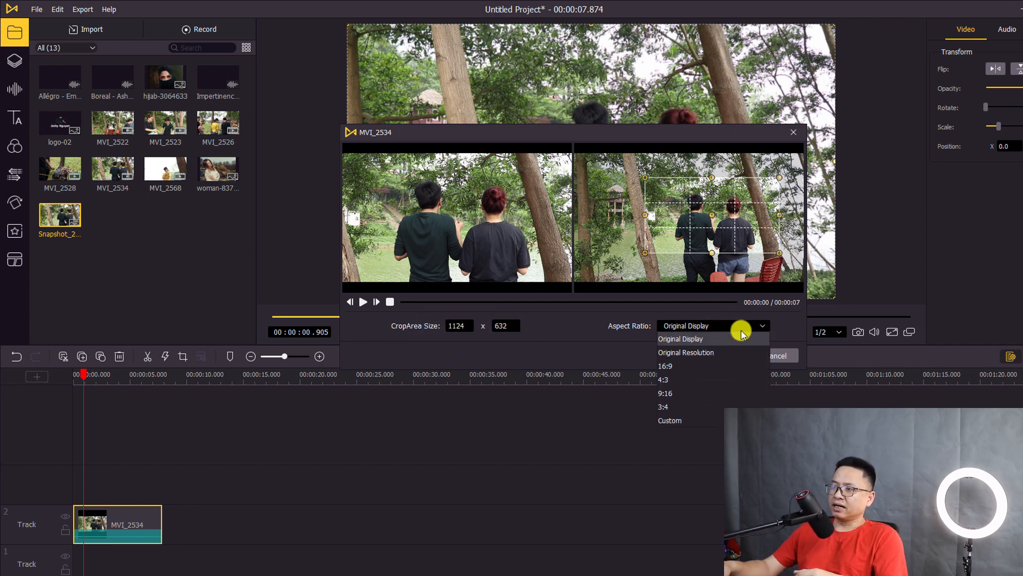
{"action": "left_click", "coordinate": [674, 366]}
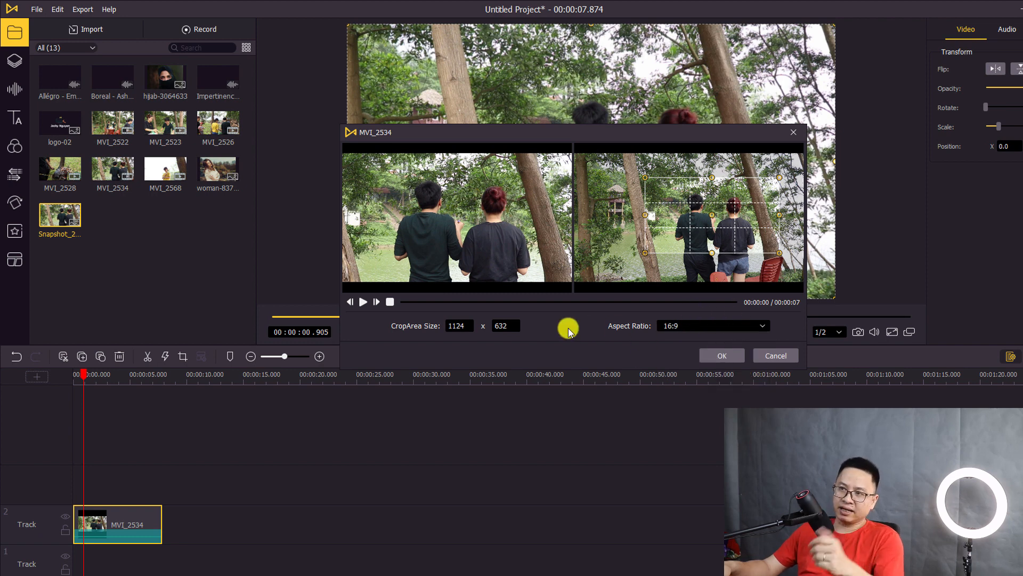
{"action": "left_click", "coordinate": [722, 356]}
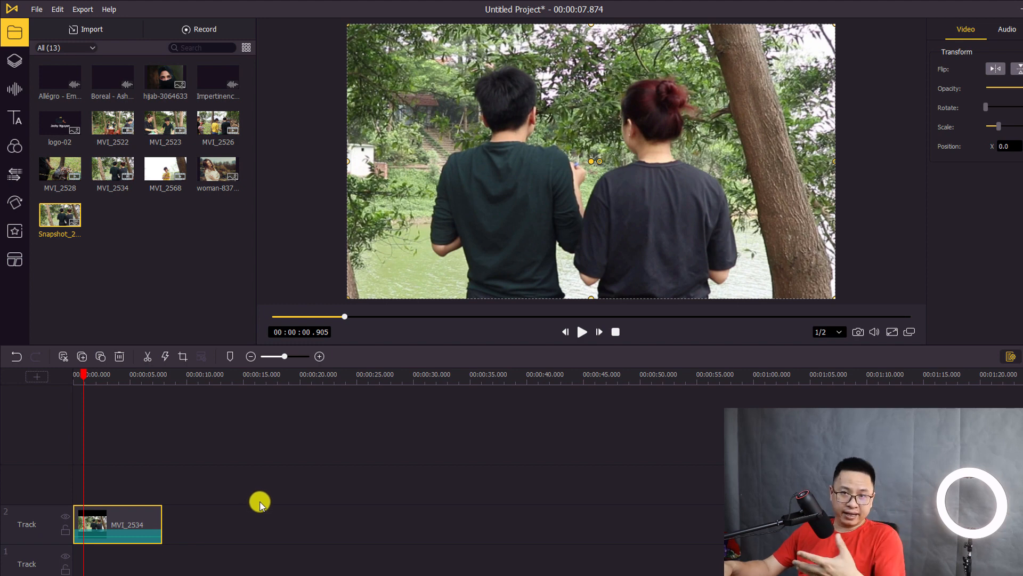
{"action": "left_click_drag", "start_coordinate": [84, 379], "coordinate": [65, 379]}
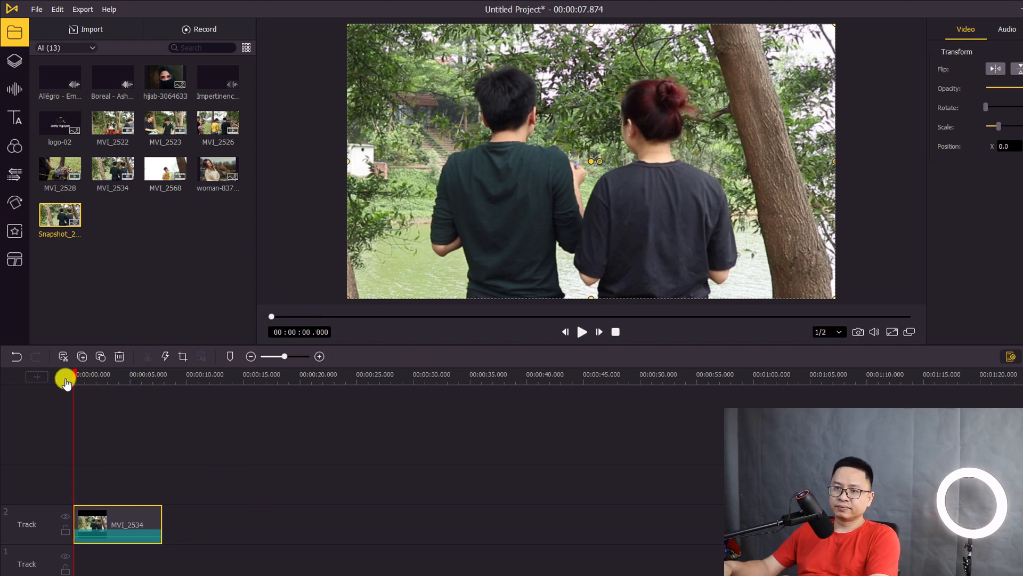
{"action": "key", "text": "space"}
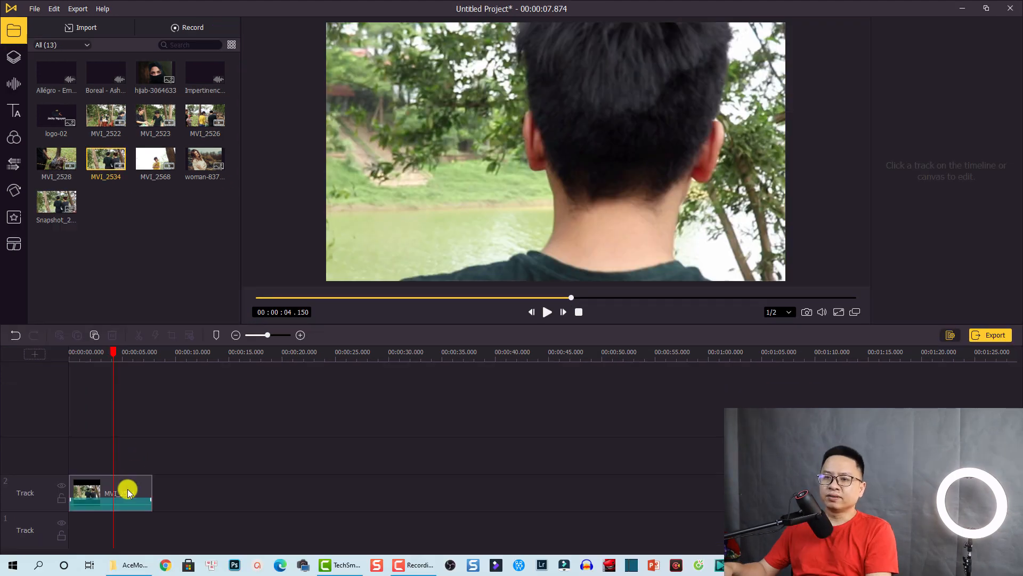
{"action": "left_click", "coordinate": [128, 492]}
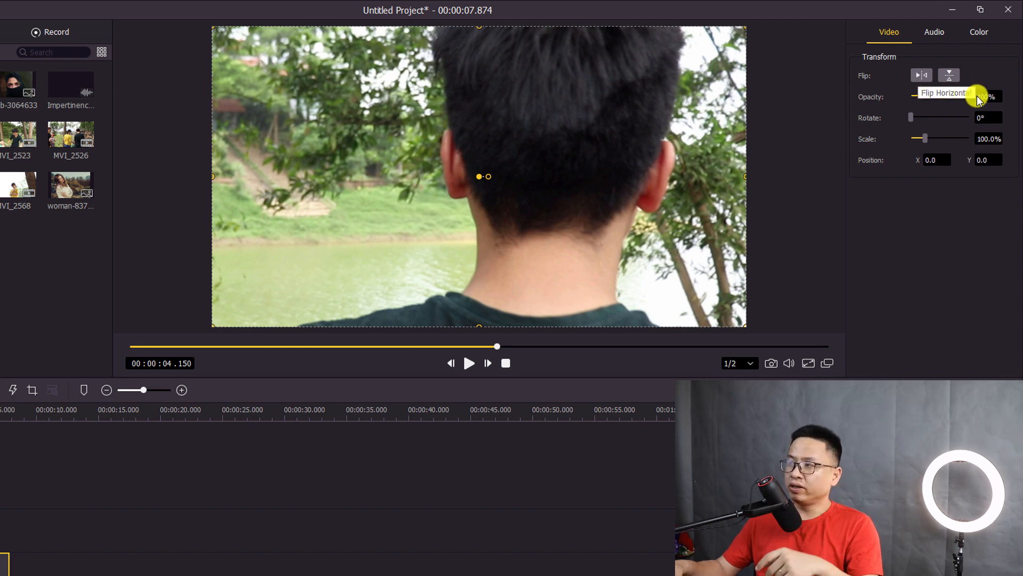
{"action": "left_click_drag", "start_coordinate": [969, 99], "coordinate": [983, 82]}
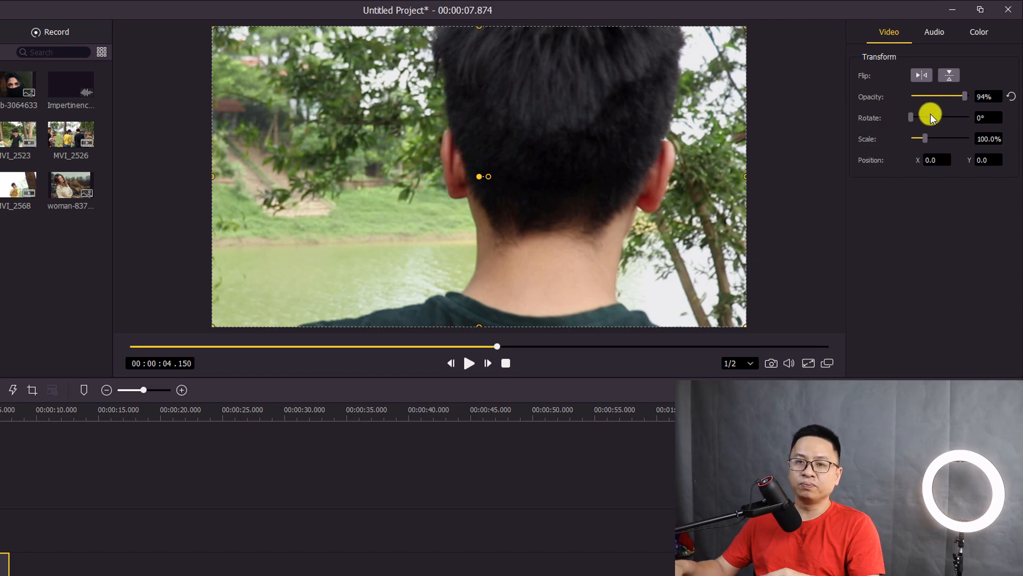
{"action": "left_click_drag", "start_coordinate": [909, 117], "coordinate": [923, 143]}
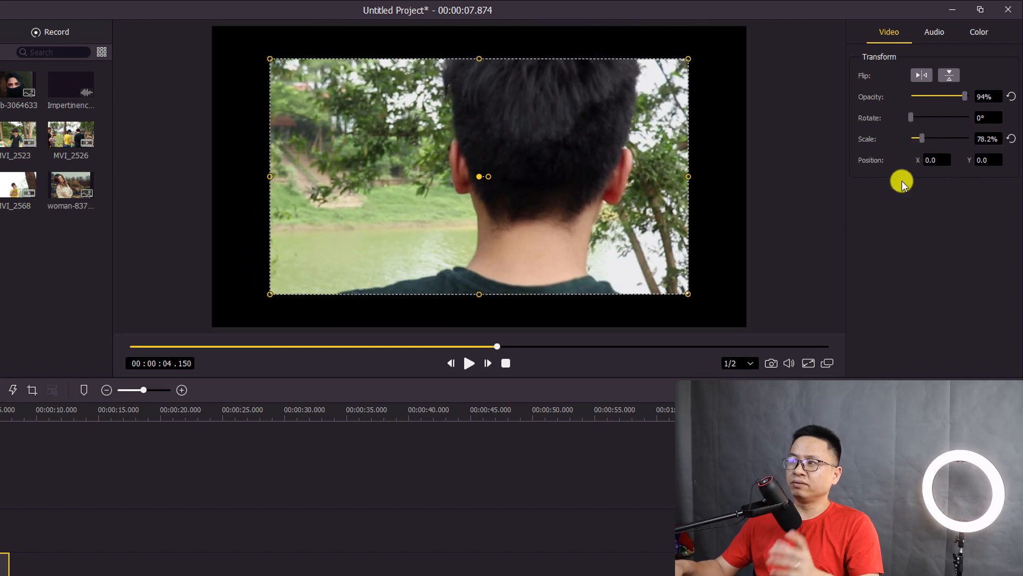
{"action": "left_click", "coordinate": [1011, 139]}
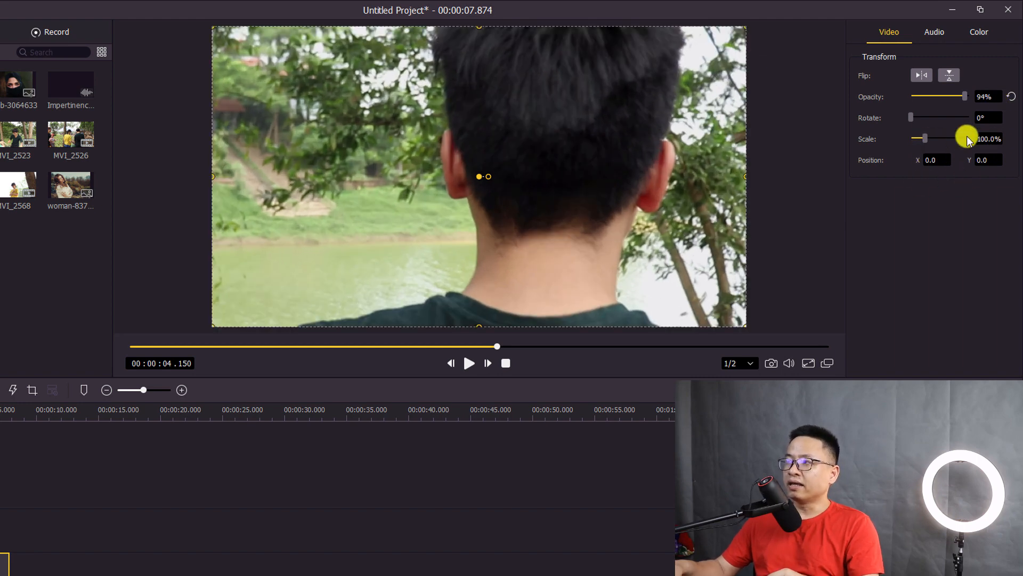
{"action": "left_click", "coordinate": [1012, 96]}
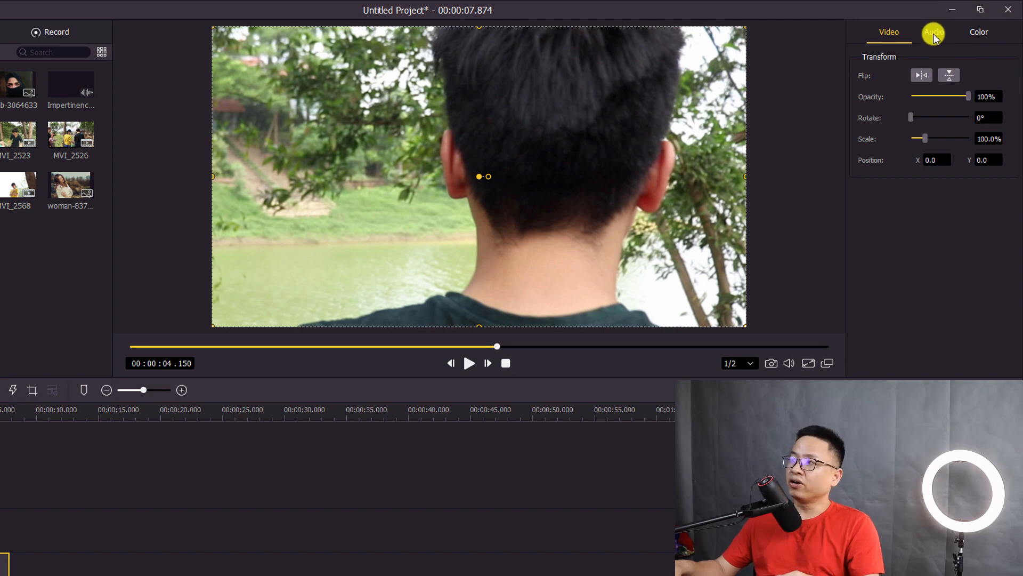
Set MVI_2534's audio volume to 141 with a 0.086 s fade-out, denoise left at 0
{"action": "left_click", "coordinate": [934, 33]}
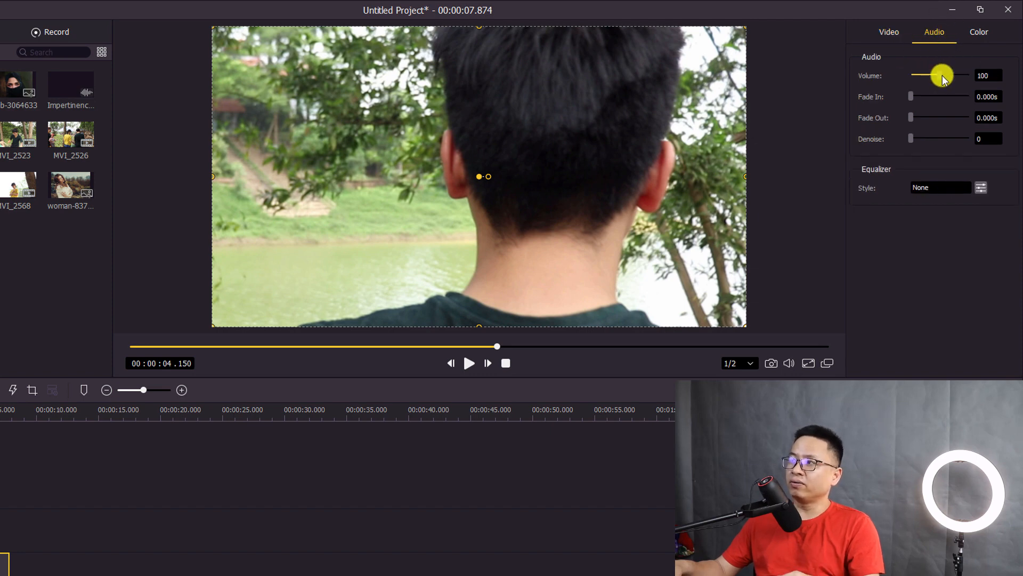
{"action": "left_click_drag", "start_coordinate": [939, 75], "coordinate": [952, 81]}
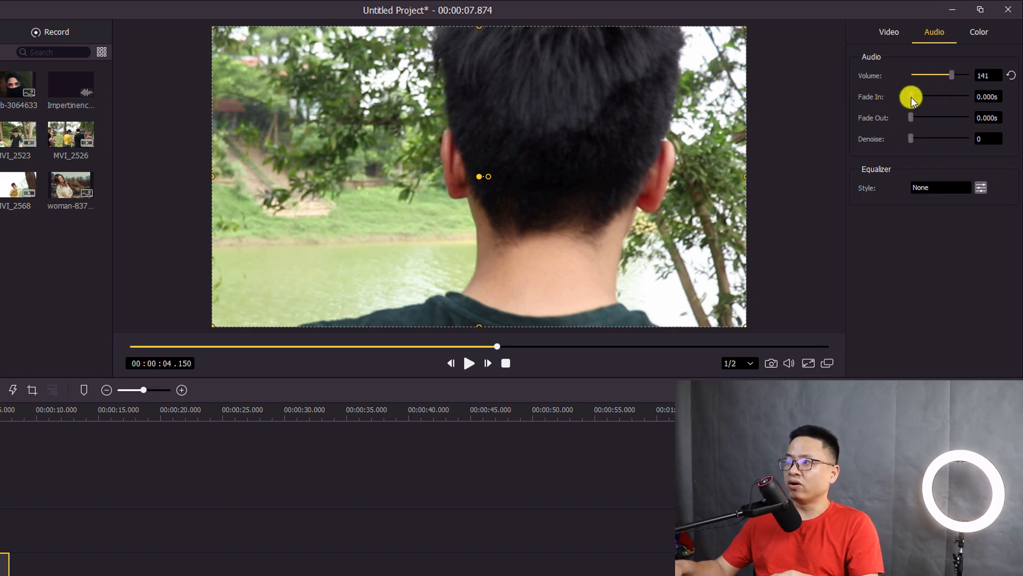
{"action": "left_click", "coordinate": [910, 117]}
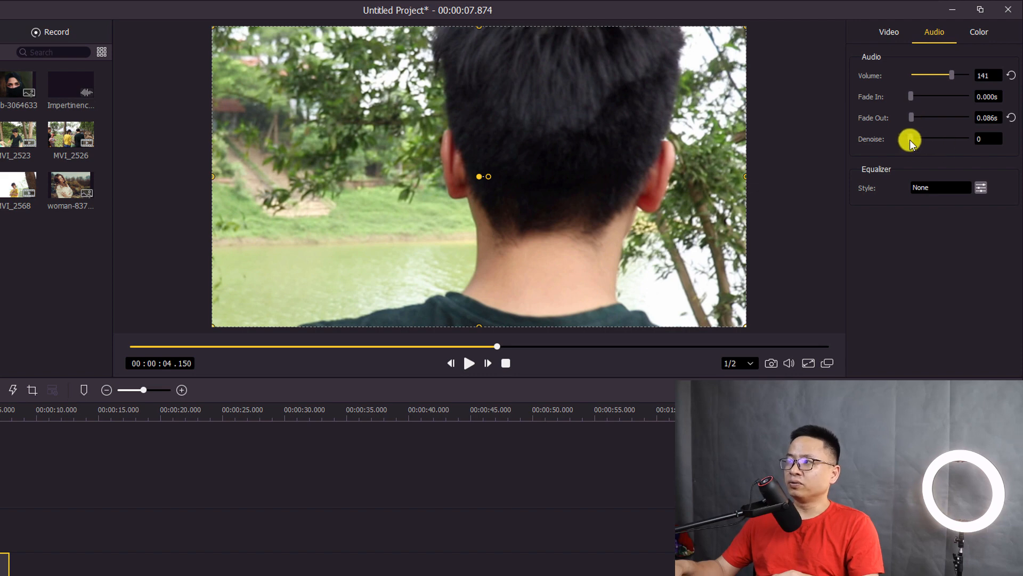
{"action": "left_click_drag", "start_coordinate": [910, 140], "coordinate": [948, 142]}
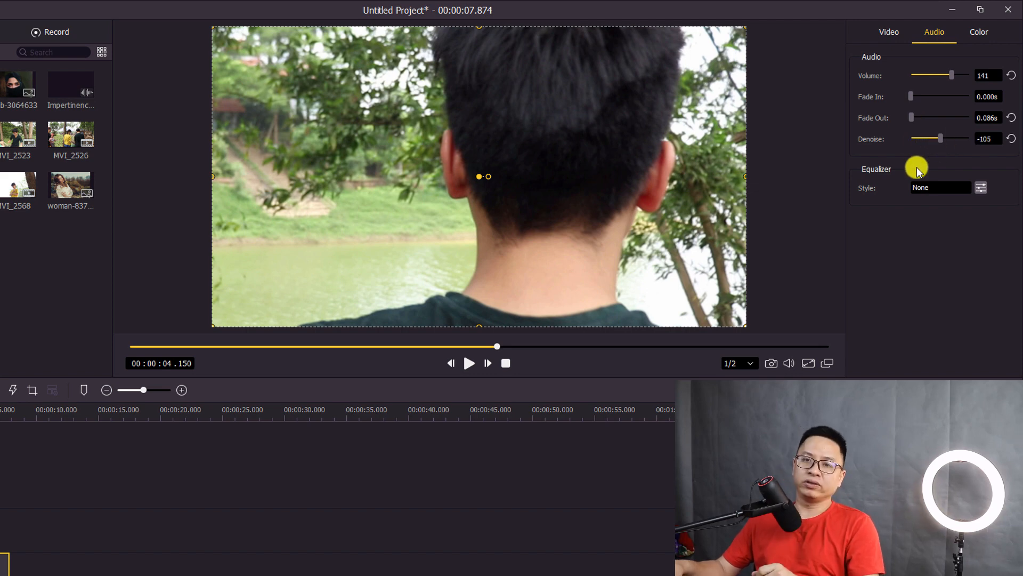
{"action": "left_click", "coordinate": [1011, 139]}
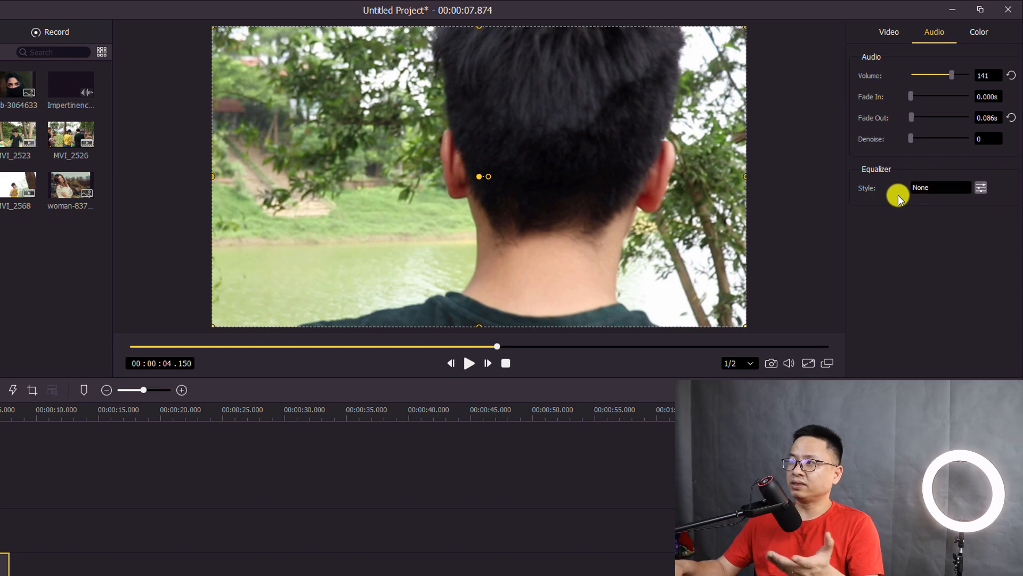
{"action": "left_click", "coordinate": [936, 192]}
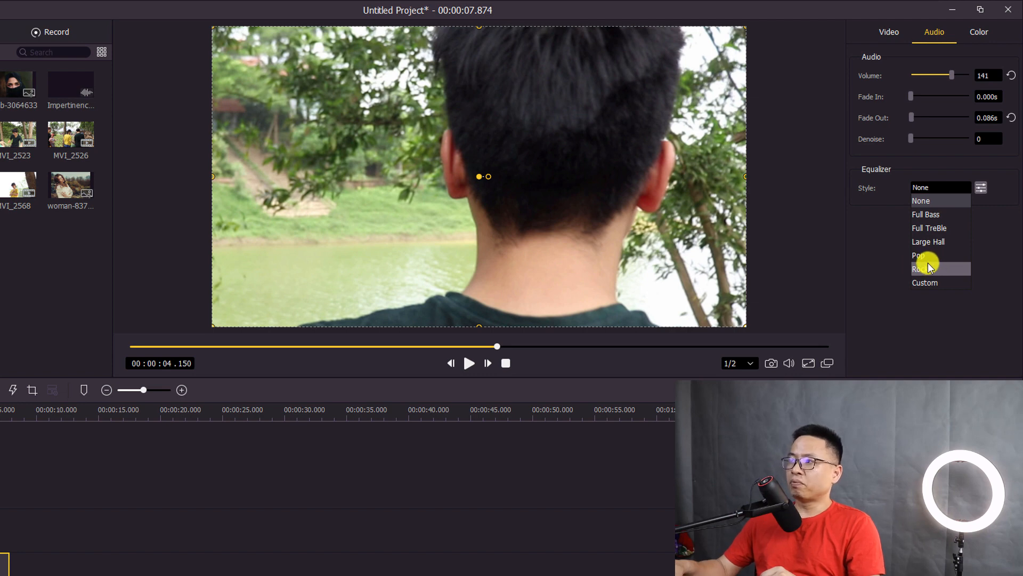
Apply a Custom equalizer curve with the 310 and 3k bands raised
{"action": "left_click", "coordinate": [981, 188]}
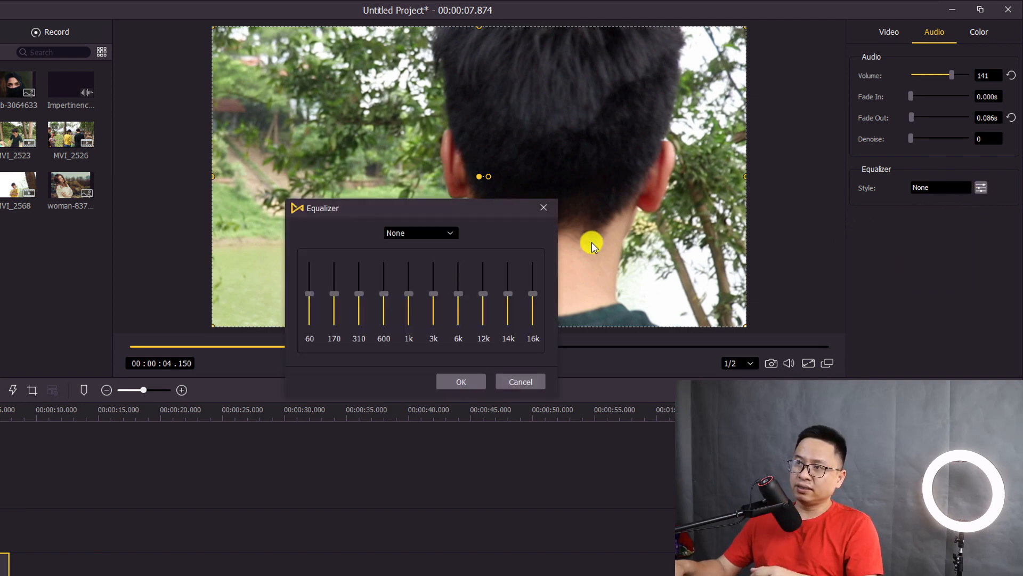
{"action": "left_click_drag", "start_coordinate": [360, 298], "coordinate": [436, 290]}
{"action": "left_click", "coordinate": [462, 382]}
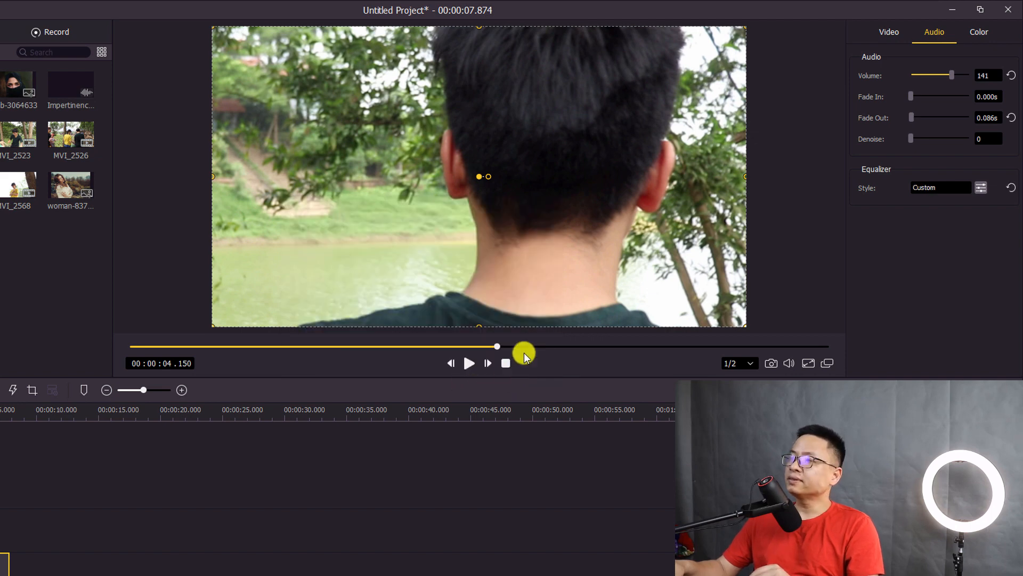
{"action": "left_click", "coordinate": [979, 34]}
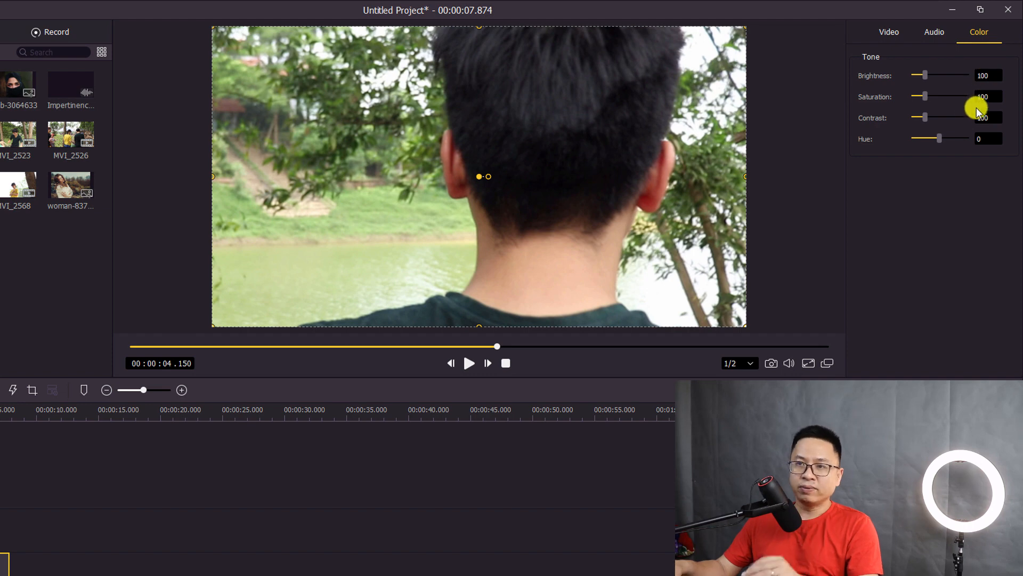
{"action": "left_click_drag", "start_coordinate": [930, 77], "coordinate": [936, 118]}
{"action": "left_click", "coordinate": [939, 139]}
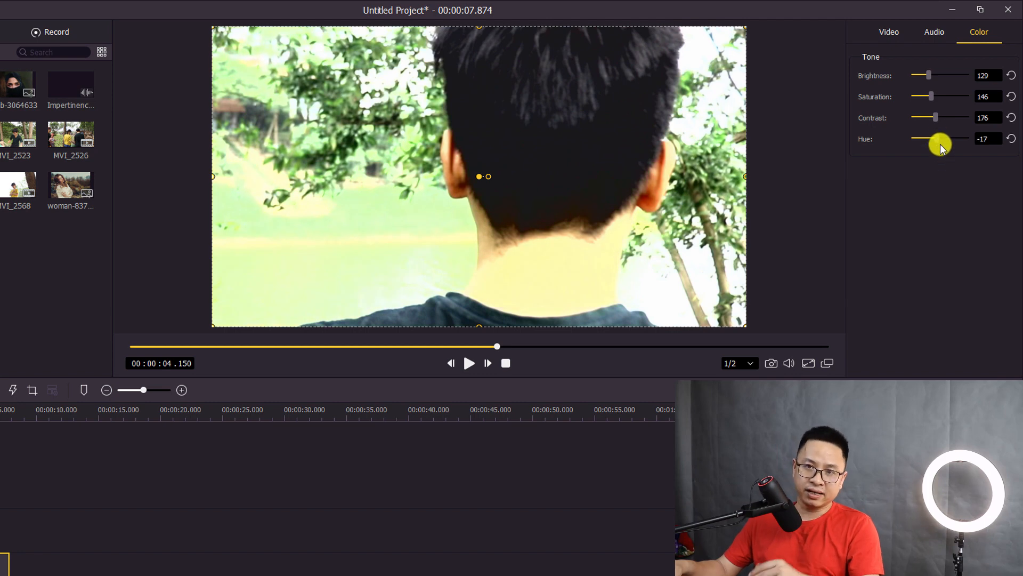
{"action": "left_click", "coordinate": [1010, 139]}
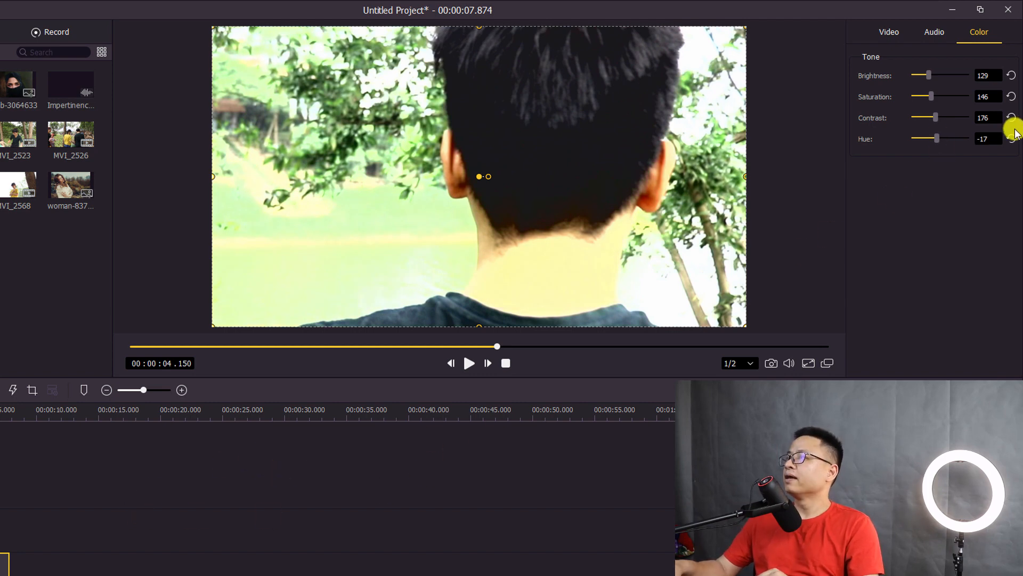
{"action": "left_click", "coordinate": [1011, 117]}
{"action": "left_click", "coordinate": [1011, 96]}
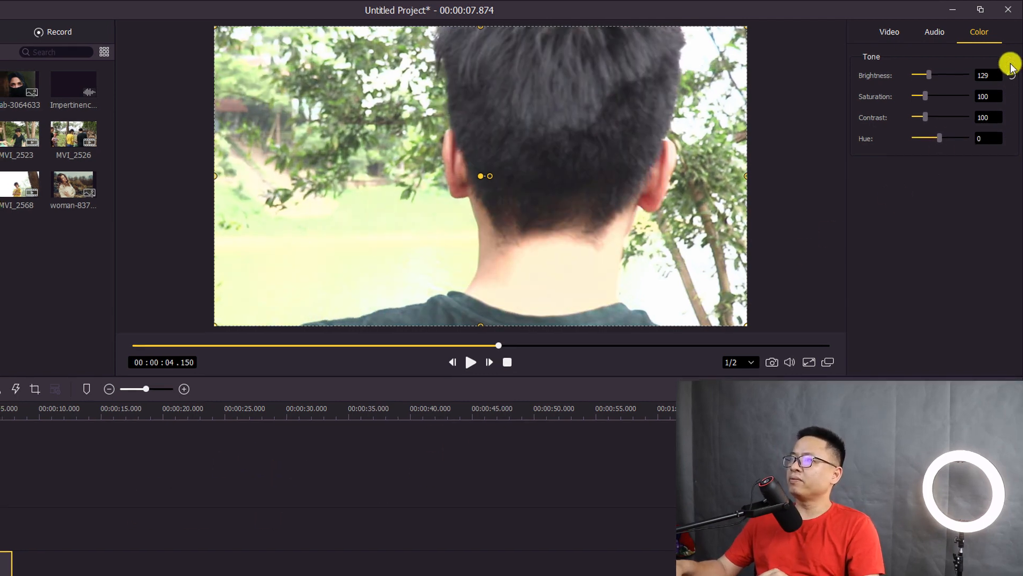
{"action": "left_click", "coordinate": [1011, 75]}
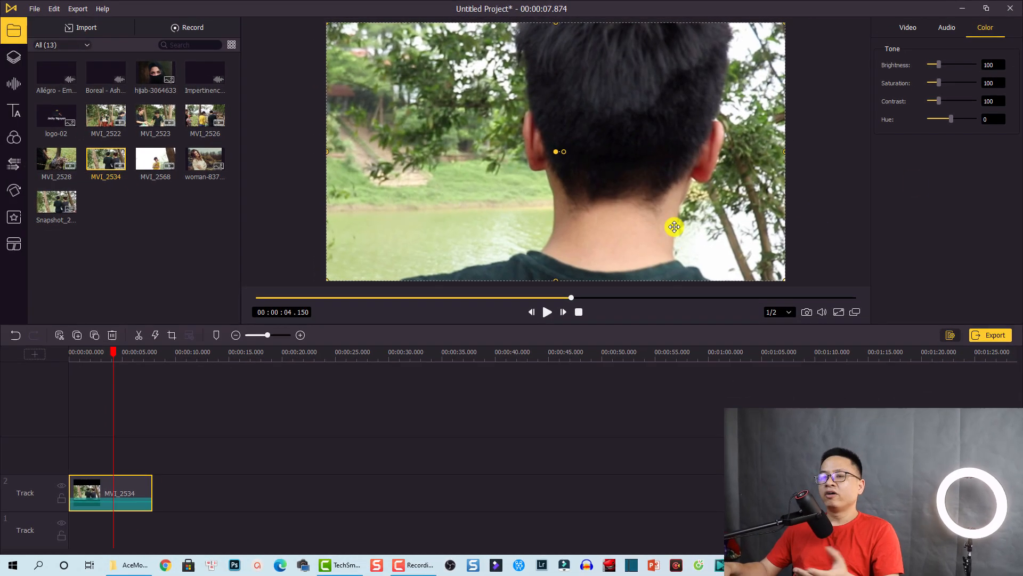
Place MVI_2526 right after MVI_2534 on Track 2 and preview it from about 6.45 seconds
{"action": "left_click", "coordinate": [202, 427]}
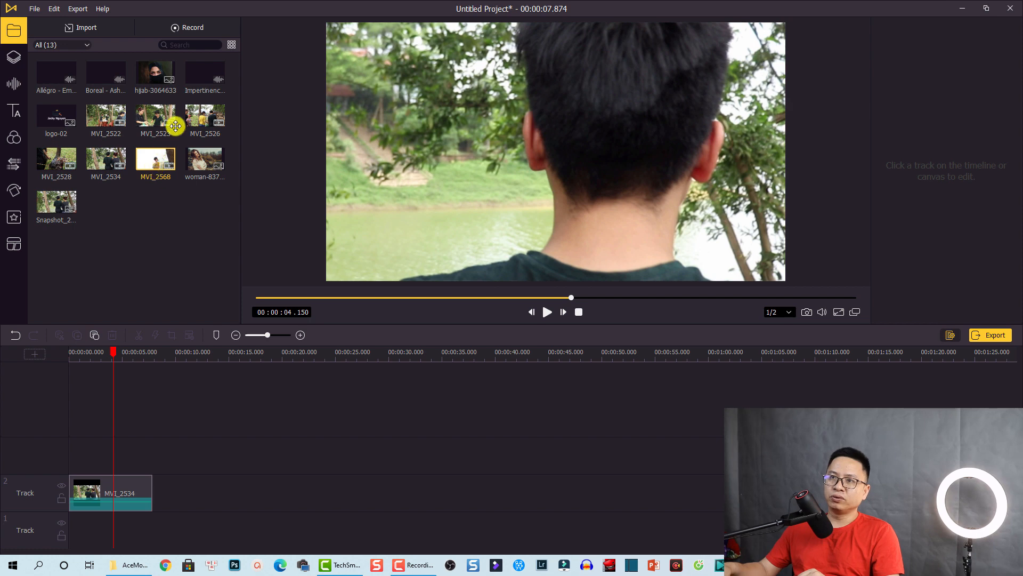
{"action": "left_click_drag", "start_coordinate": [196, 115], "coordinate": [144, 506]}
{"action": "left_click_drag", "start_coordinate": [253, 504], "coordinate": [253, 504]}
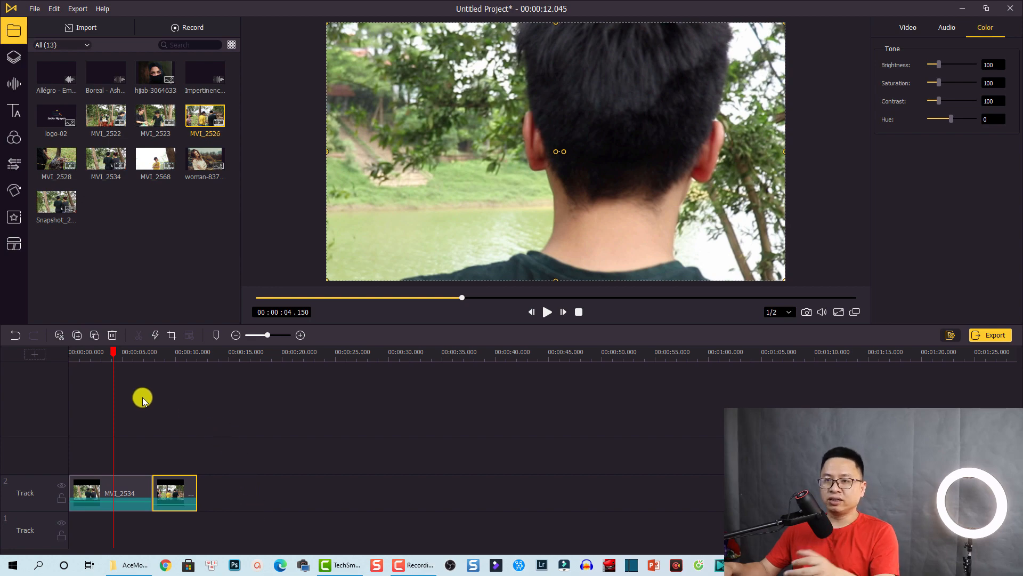
{"action": "left_click", "coordinate": [137, 356]}
{"action": "key", "text": "space"}
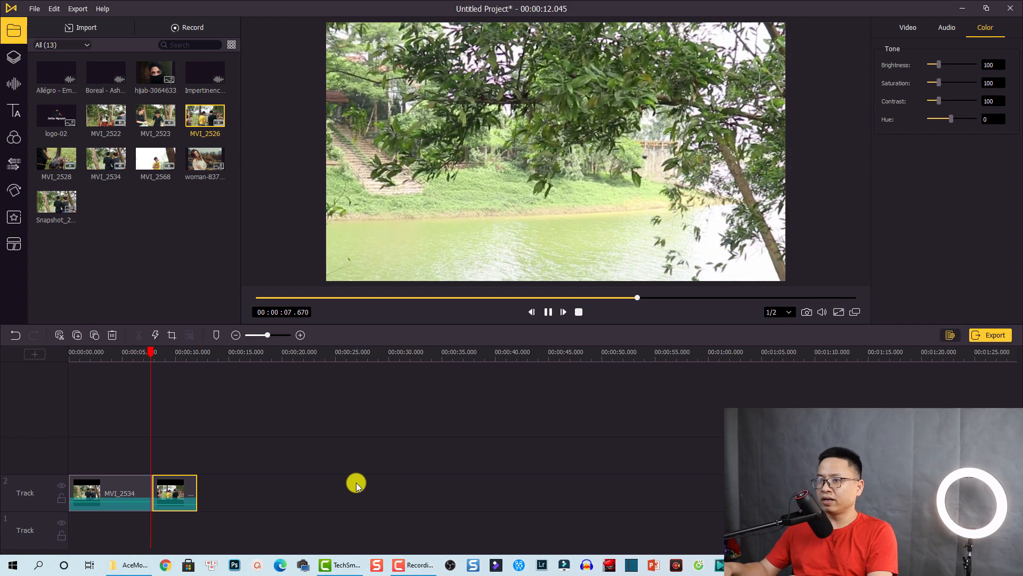
{"action": "left_click", "coordinate": [182, 509]}
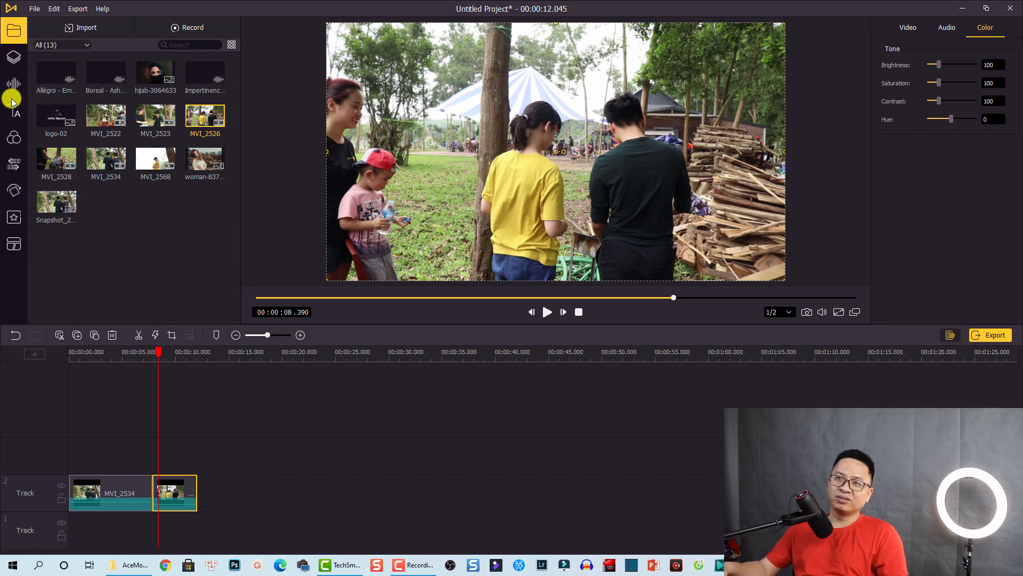
Drop the Grid Zoom Out transition onto the junction between MVI_2534 and MVI_2526
{"action": "left_click", "coordinate": [13, 166]}
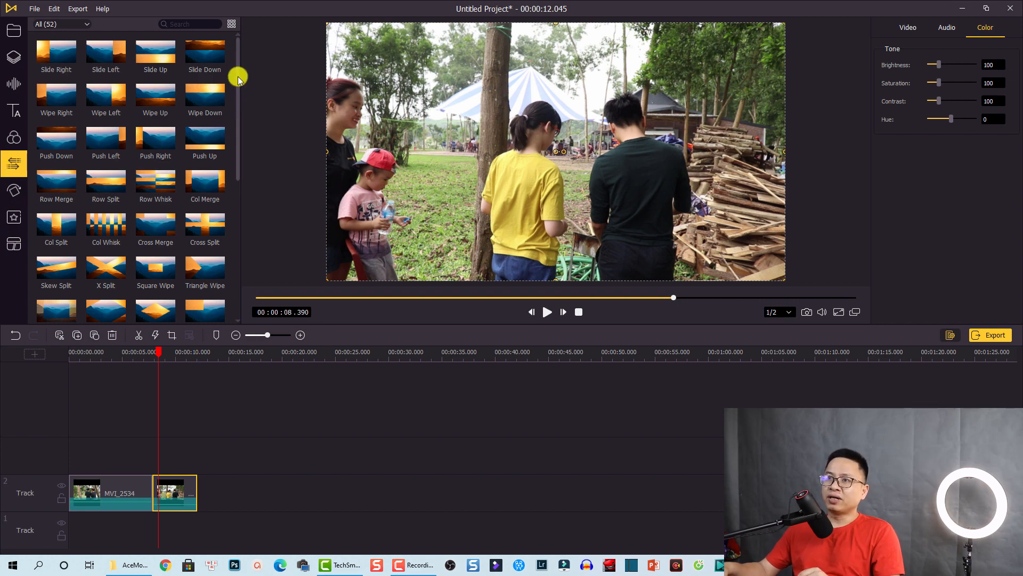
{"action": "left_click_drag", "start_coordinate": [235, 76], "coordinate": [233, 199]}
{"action": "left_click_drag", "start_coordinate": [253, 155], "coordinate": [254, 236]}
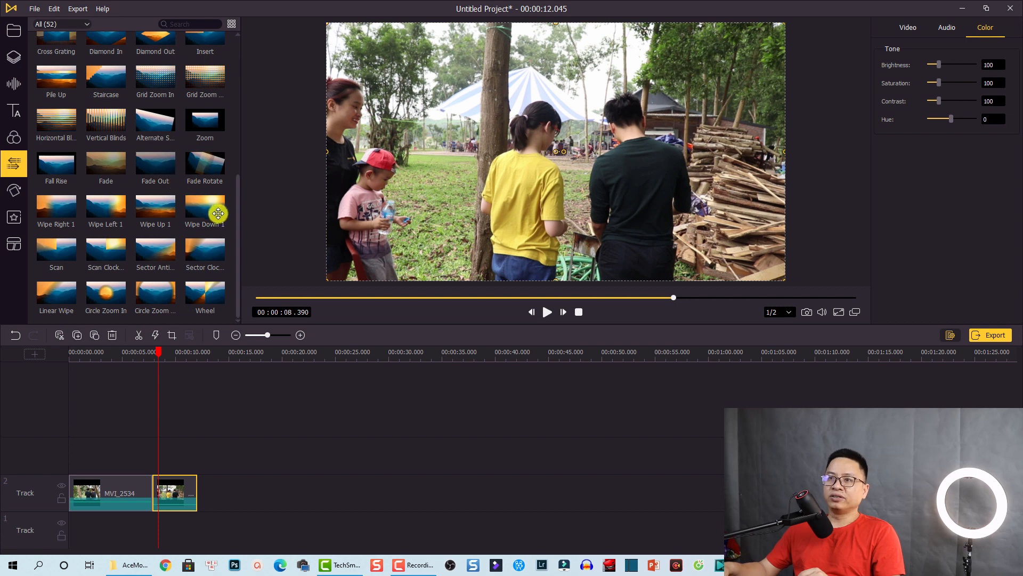
{"action": "left_click_drag", "start_coordinate": [239, 216], "coordinate": [247, 176]}
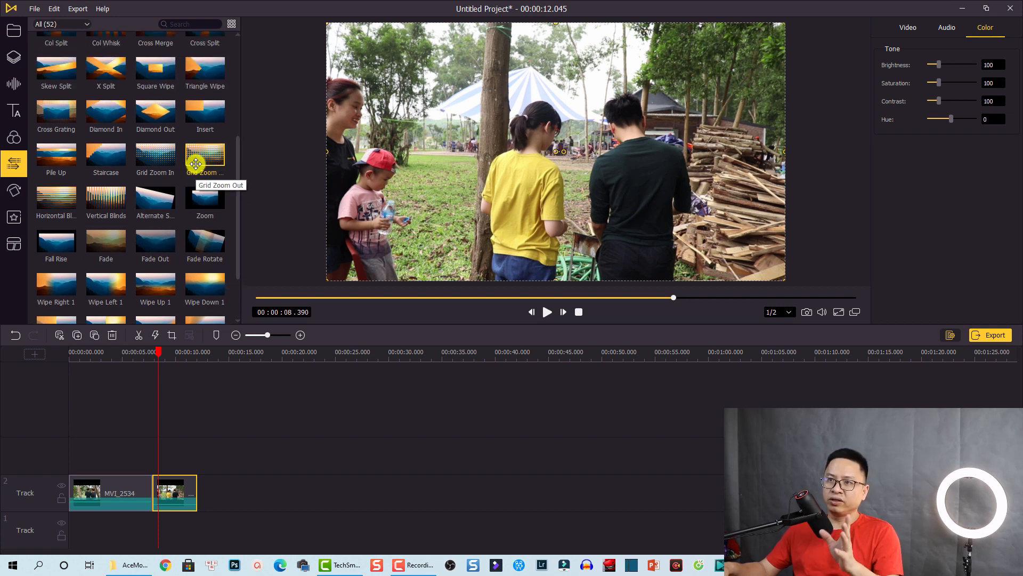
{"action": "left_click_drag", "start_coordinate": [198, 161], "coordinate": [203, 202]}
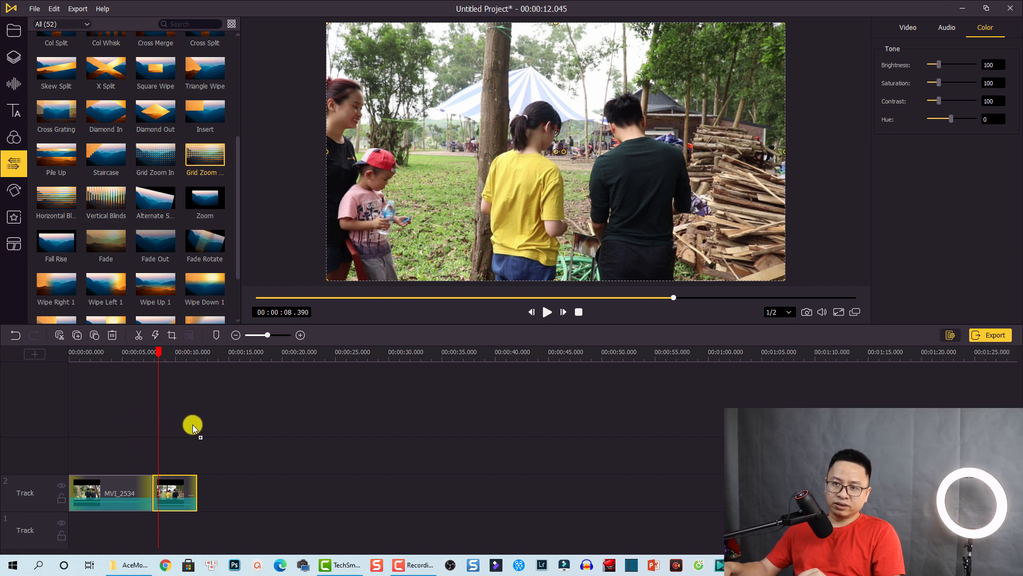
{"action": "left_click_drag", "start_coordinate": [73, 490], "coordinate": [151, 494]}
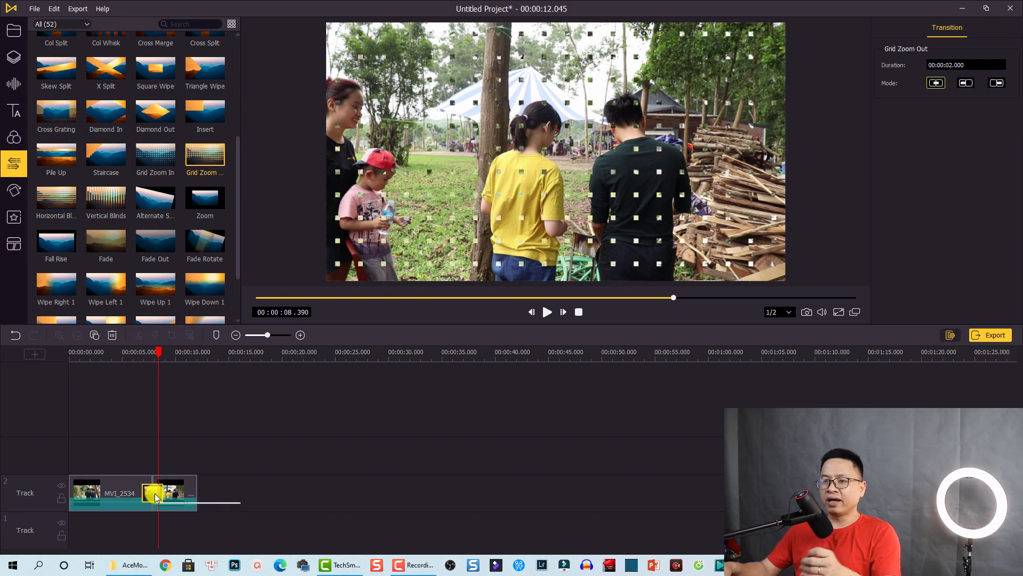
Shorten the Grid Zoom Out transition to 1 second, trying each mode before keeping Overlap
{"action": "left_click", "coordinate": [133, 356]}
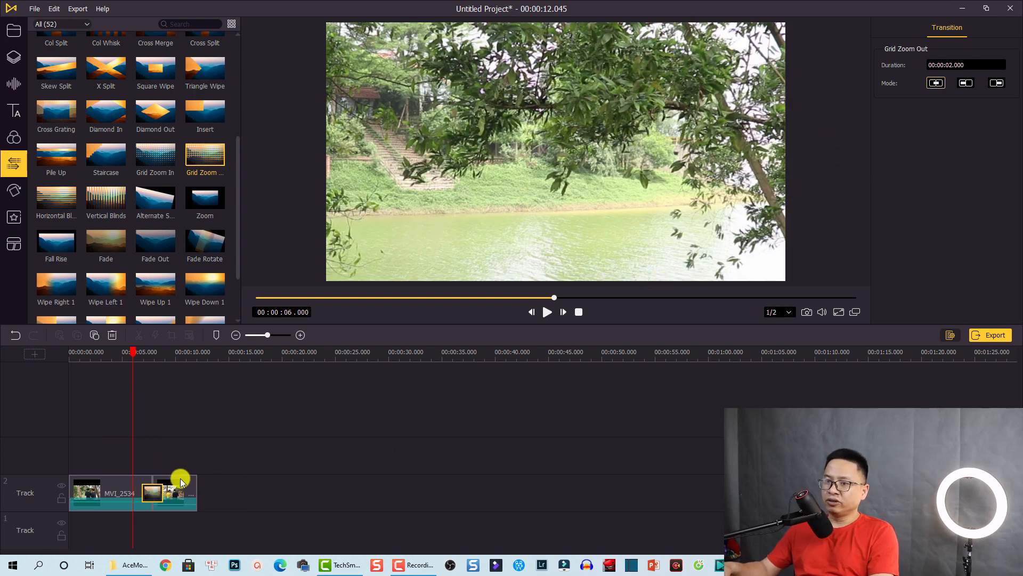
{"action": "left_click", "coordinate": [145, 358]}
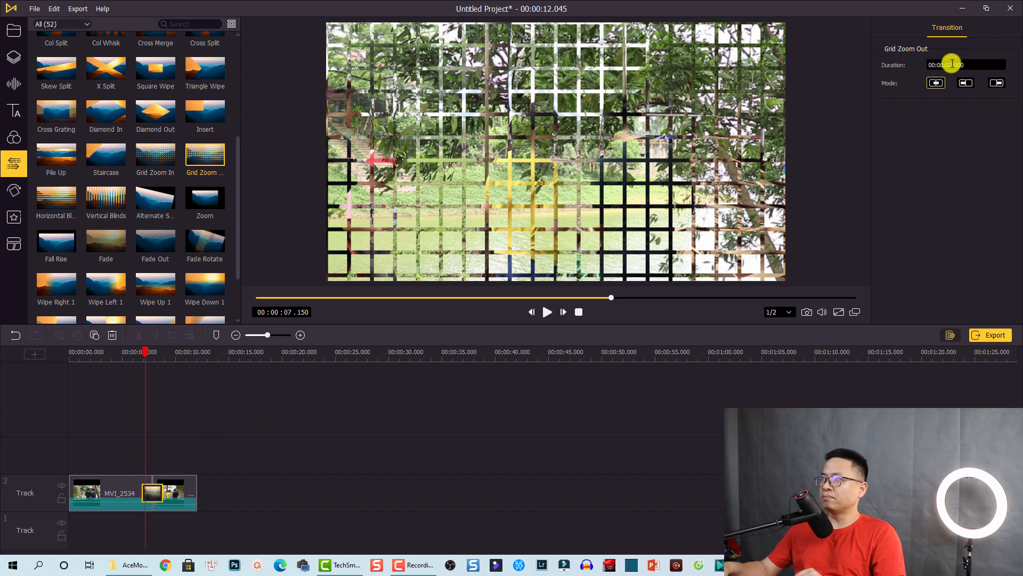
{"action": "key", "text": "BackSpace"}
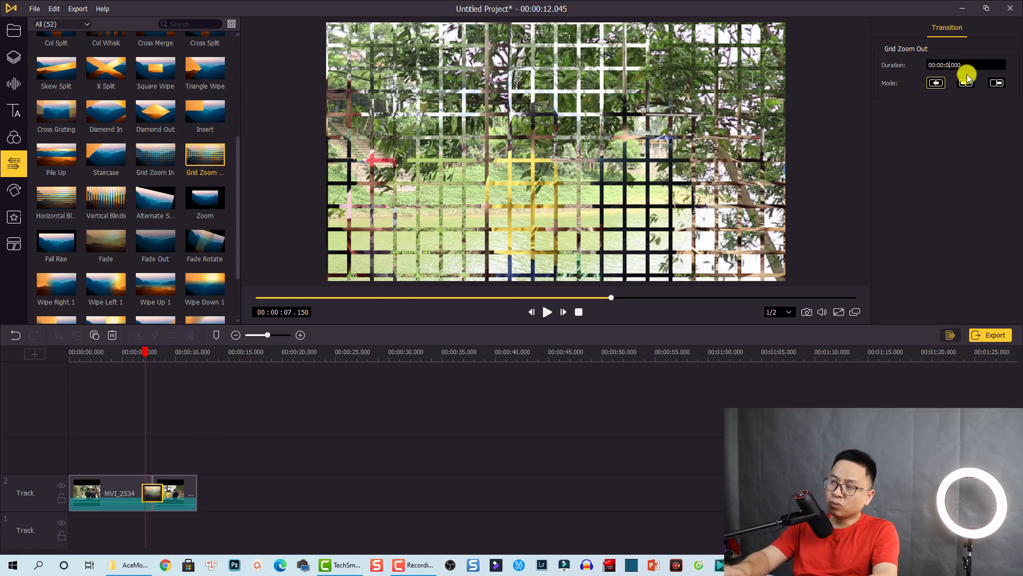
{"action": "type", "text": "1"}
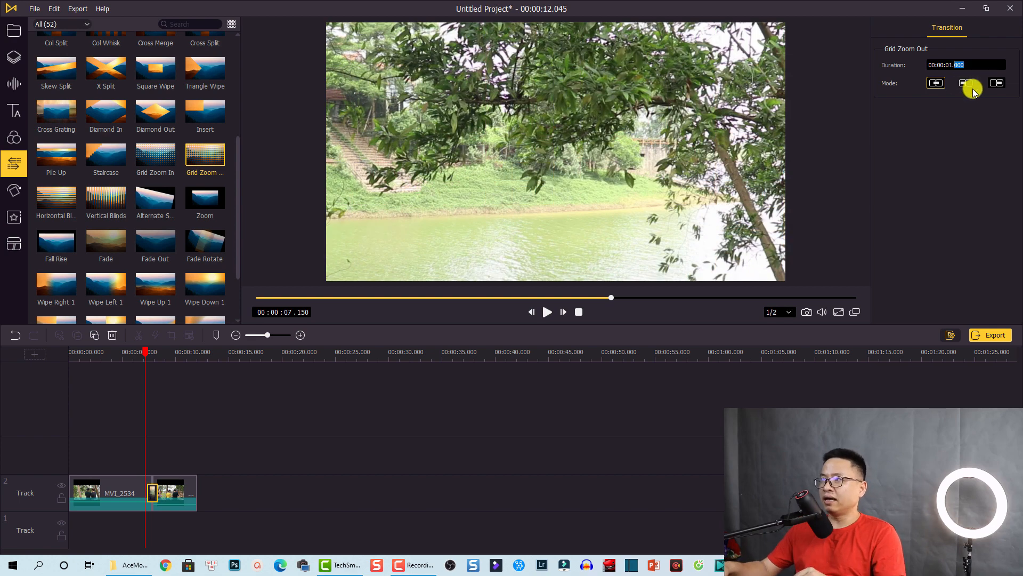
{"action": "left_click", "coordinate": [965, 84]}
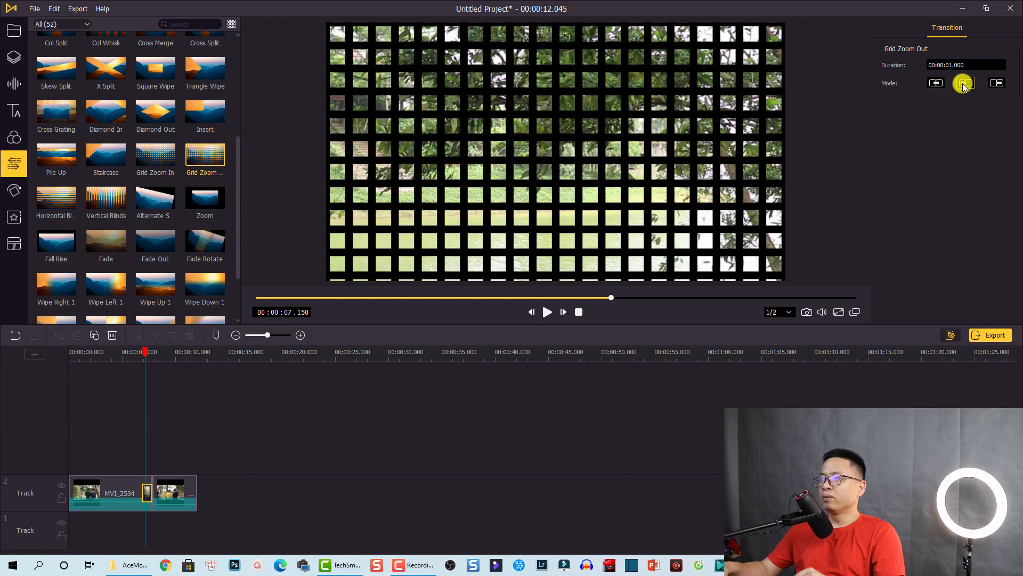
{"action": "left_click", "coordinate": [996, 84]}
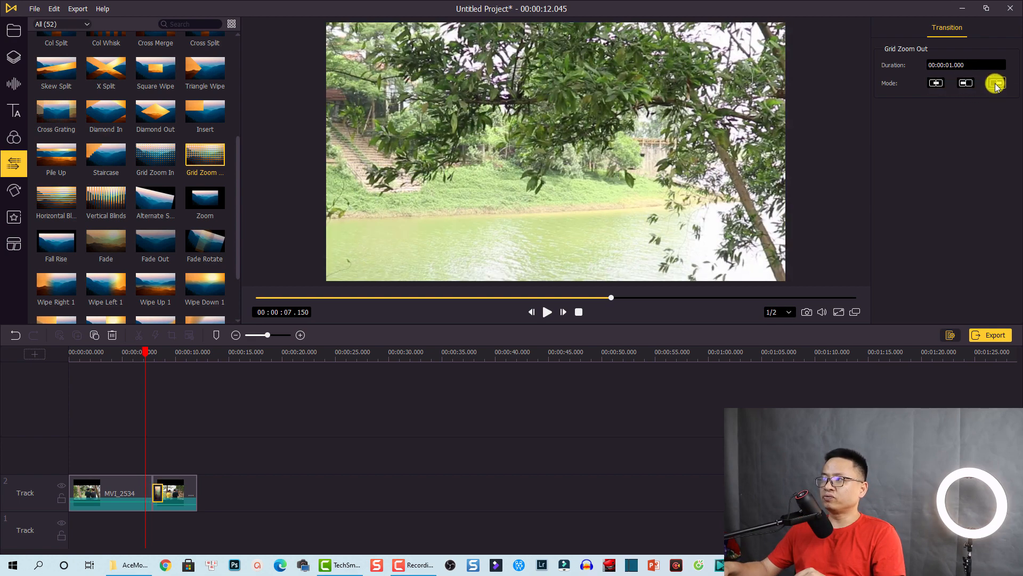
{"action": "left_click", "coordinate": [936, 84]}
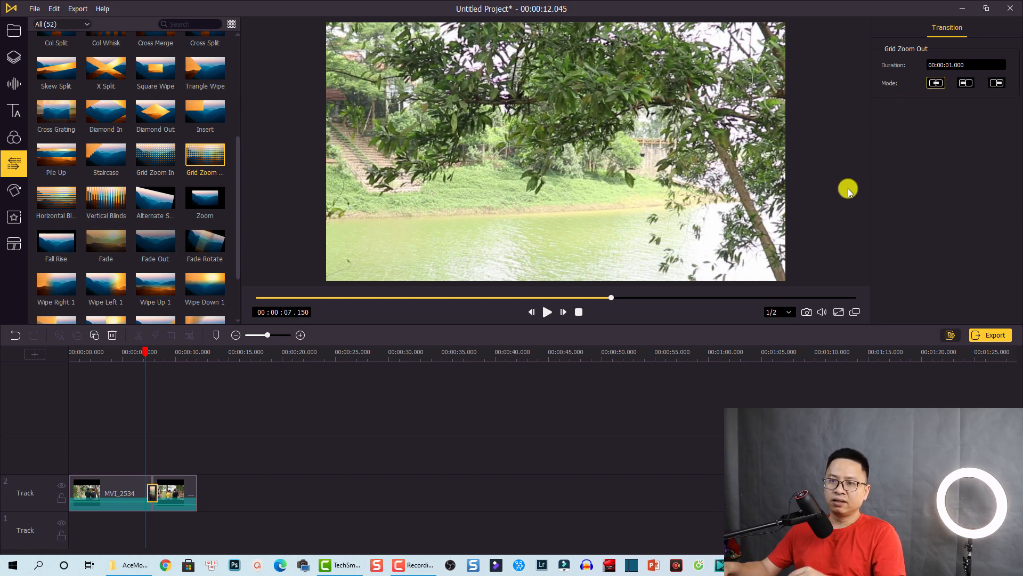
Play from 5.2 seconds to preview the shortened transition
{"action": "left_click", "coordinate": [124, 359]}
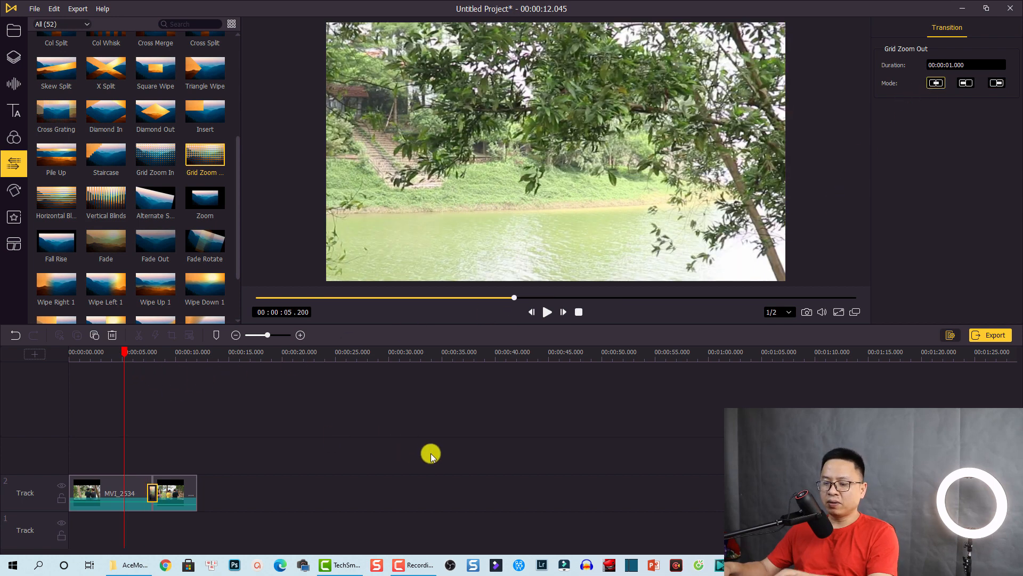
{"action": "key", "text": "space"}
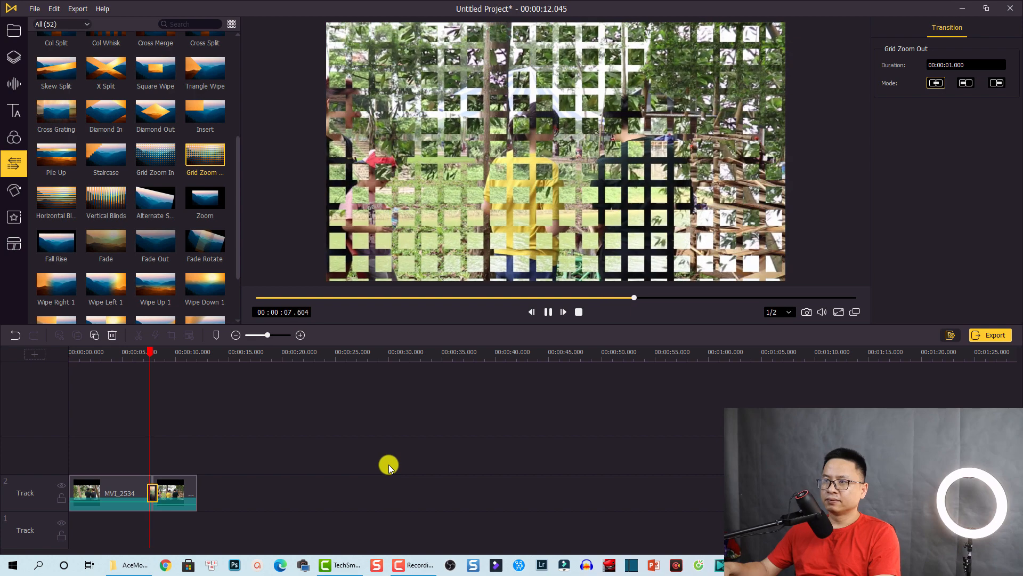
{"action": "key", "text": "space"}
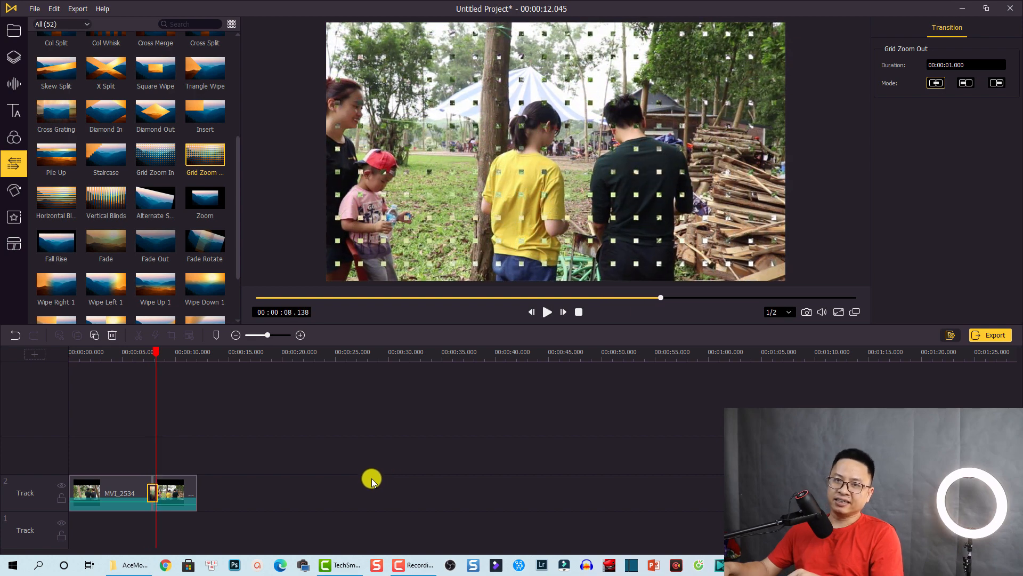
Add the Float dynamic text template on a new track and preview it from the start
{"action": "left_click", "coordinate": [12, 113]}
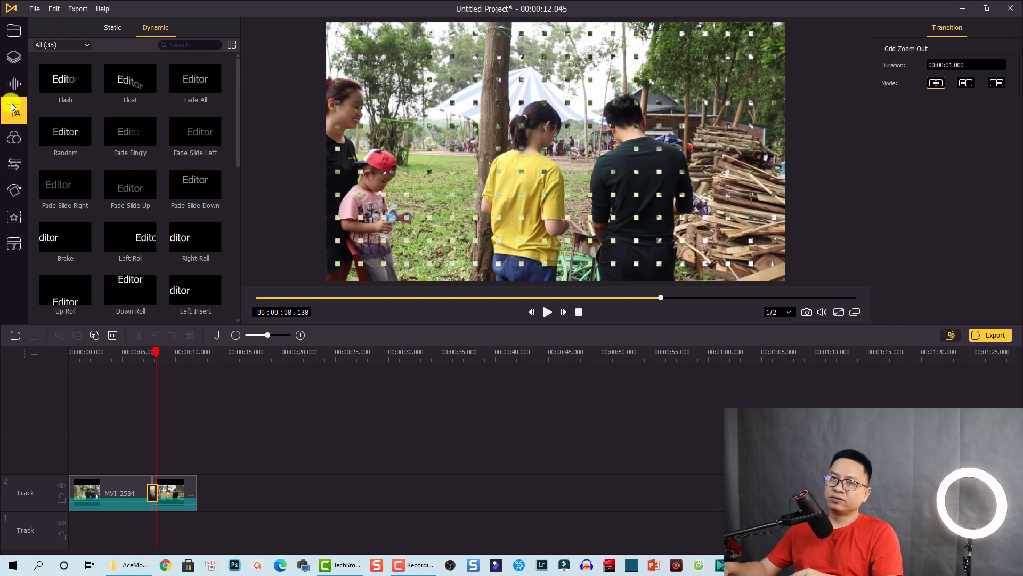
{"action": "left_click", "coordinate": [116, 31]}
{"action": "left_click", "coordinate": [156, 27]}
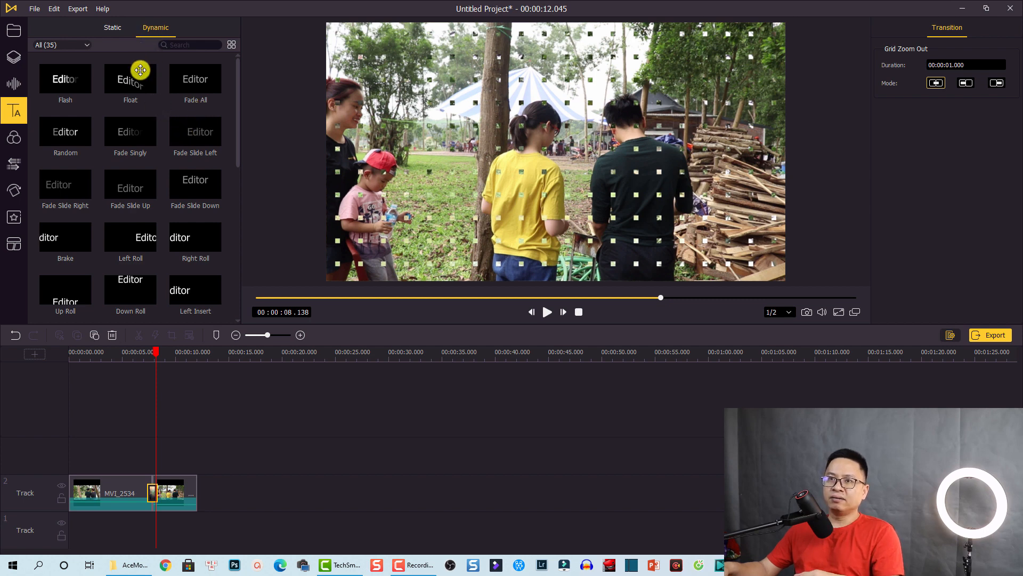
{"action": "left_click_drag", "start_coordinate": [132, 87], "coordinate": [90, 459]}
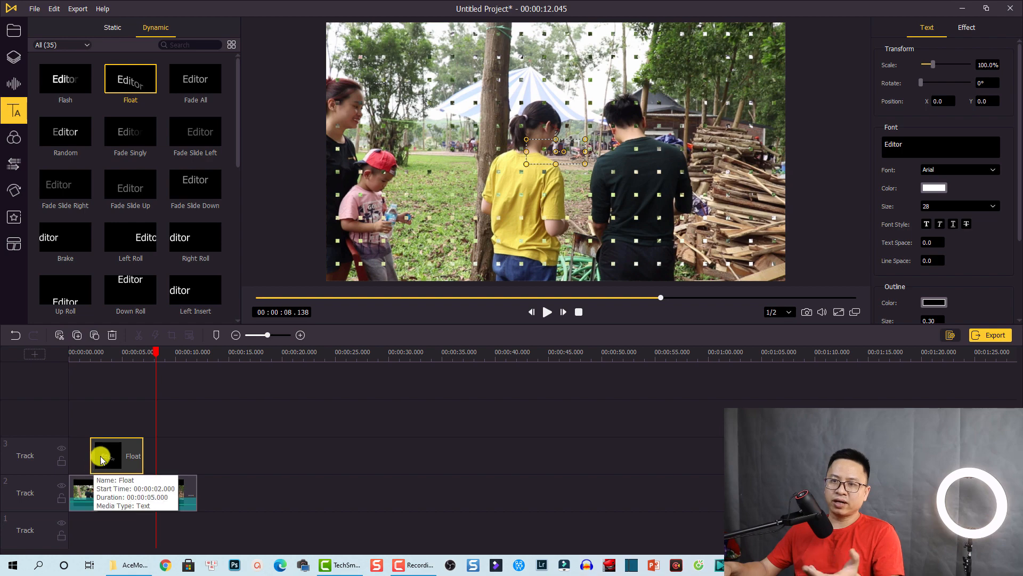
{"action": "left_click", "coordinate": [74, 359]}
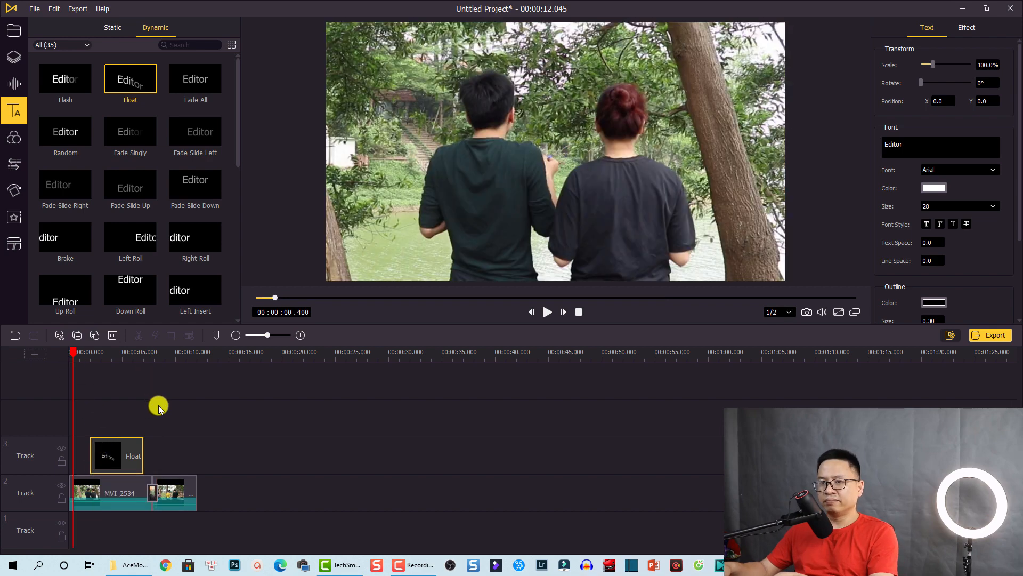
{"action": "key", "text": "space"}
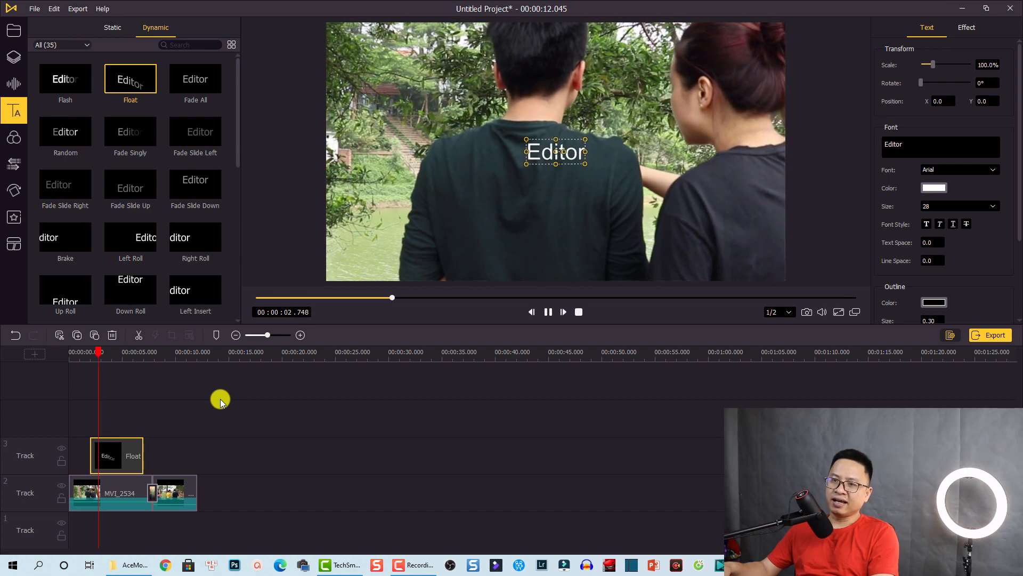
{"action": "key", "text": "space"}
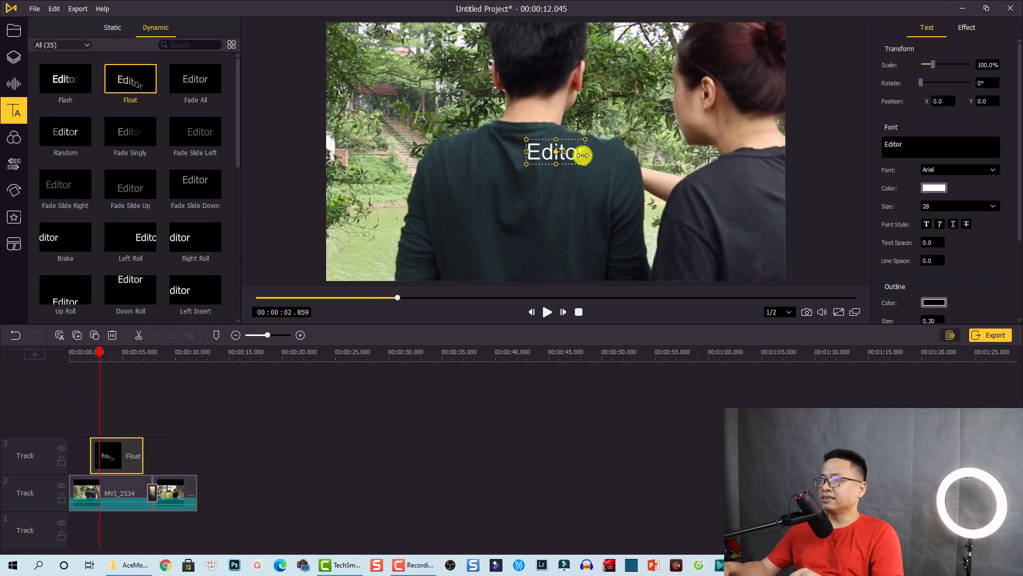
Replace 'Editor' with the person's name in Agency FB, enlarged and moved lower in frame
{"action": "left_click_drag", "start_coordinate": [932, 148], "coordinate": [883, 141]}
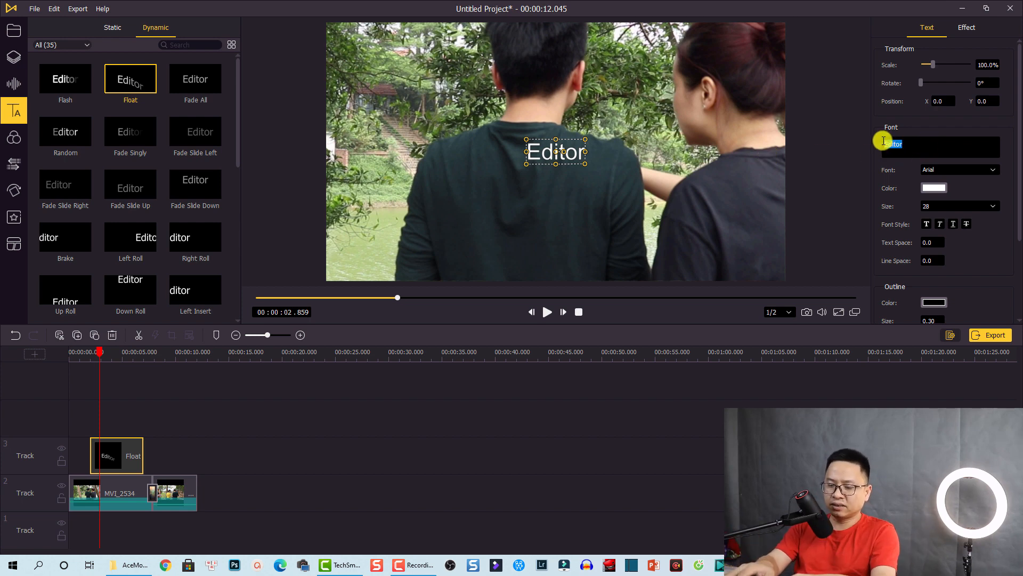
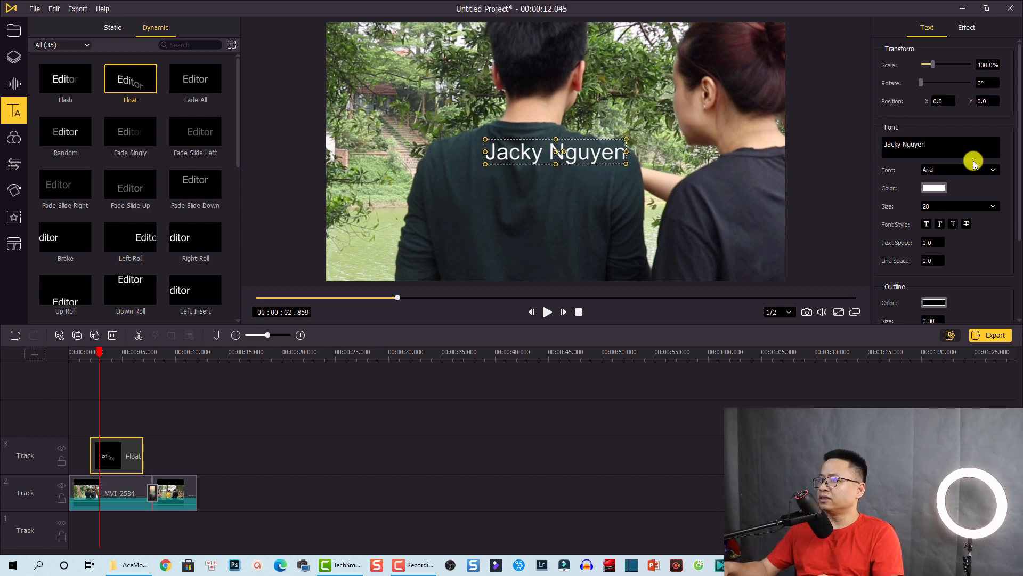
{"action": "left_click", "coordinate": [973, 166]}
{"action": "left_click", "coordinate": [931, 212]}
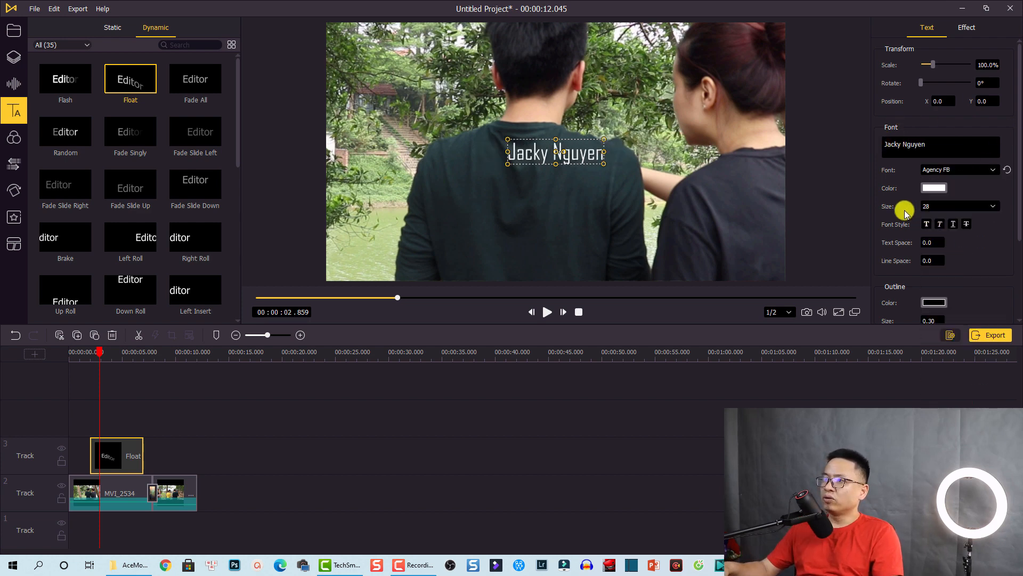
{"action": "left_click_drag", "start_coordinate": [505, 163], "coordinate": [559, 248]}
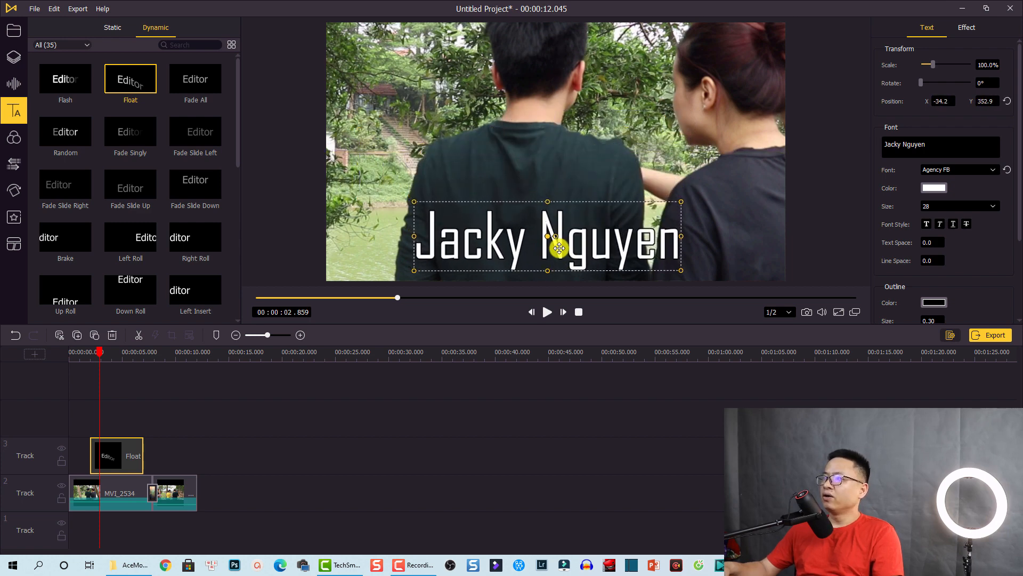
{"action": "left_click_drag", "start_coordinate": [1018, 235], "coordinate": [1017, 297]}
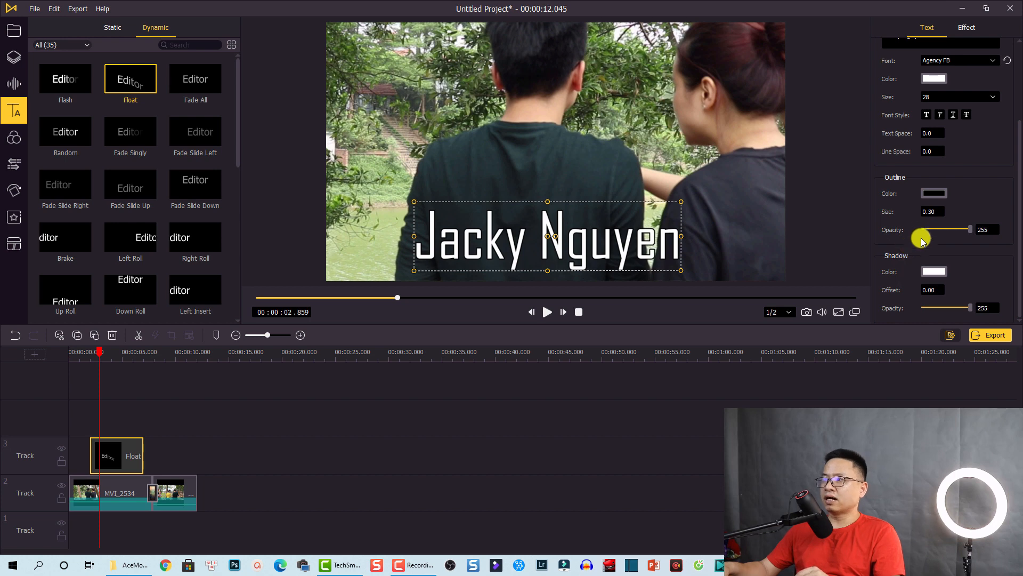
Give the name title a red outline and preview it from about 0.75 seconds
{"action": "left_click", "coordinate": [931, 195]}
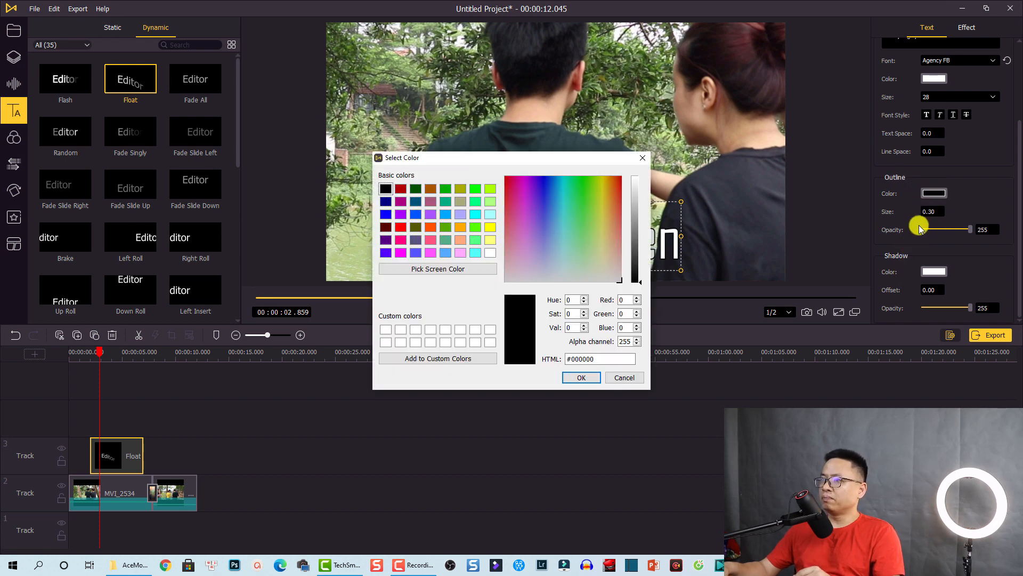
{"action": "left_click", "coordinate": [403, 229]}
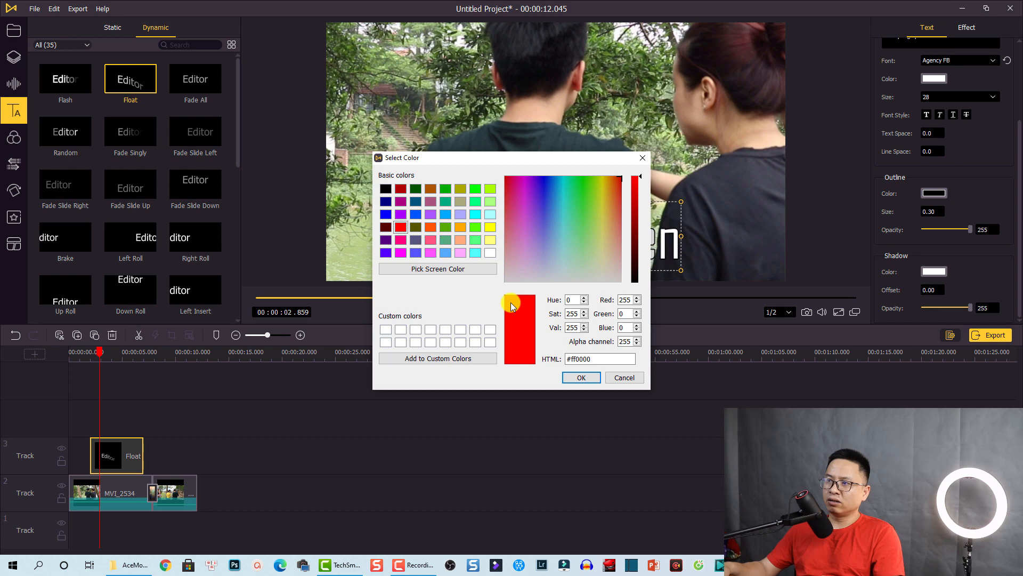
{"action": "left_click", "coordinate": [580, 378]}
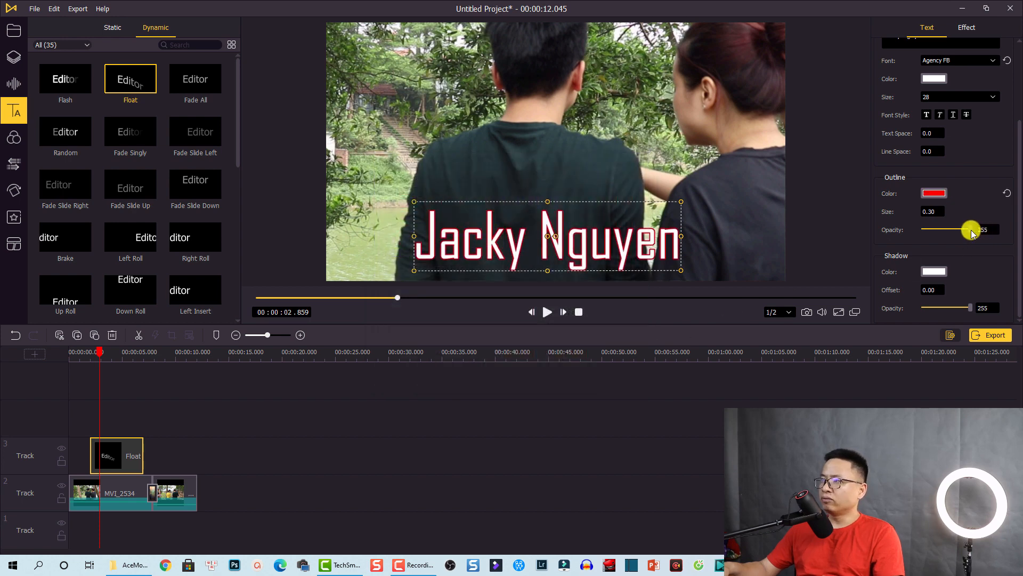
{"action": "left_click", "coordinate": [194, 427]}
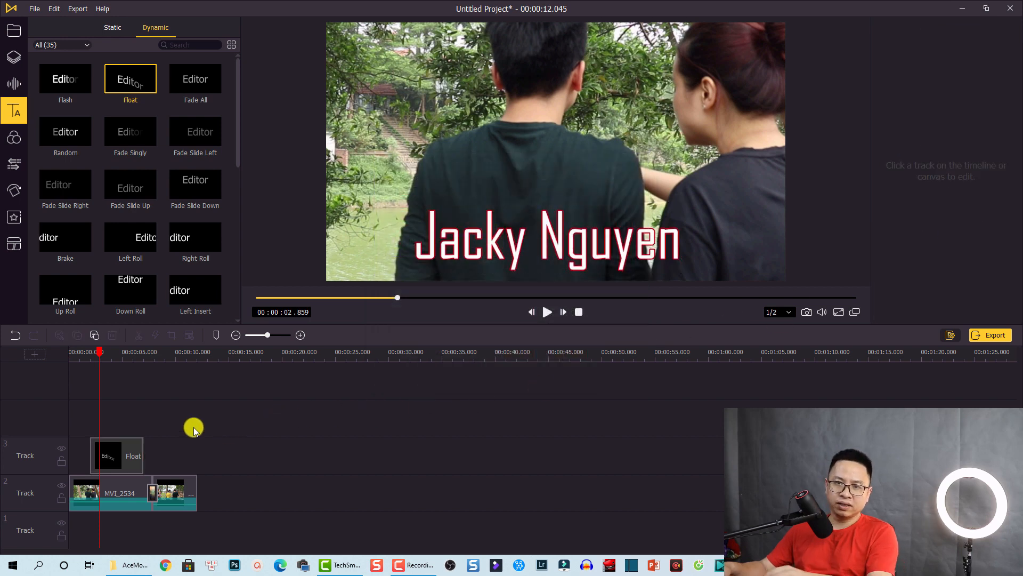
{"action": "left_click", "coordinate": [77, 352]}
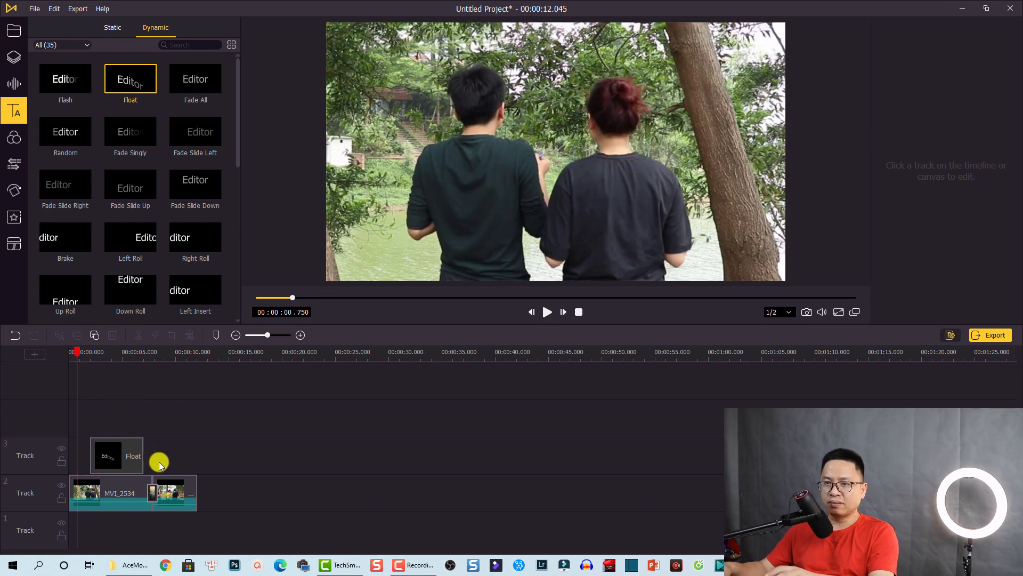
{"action": "key", "text": "space"}
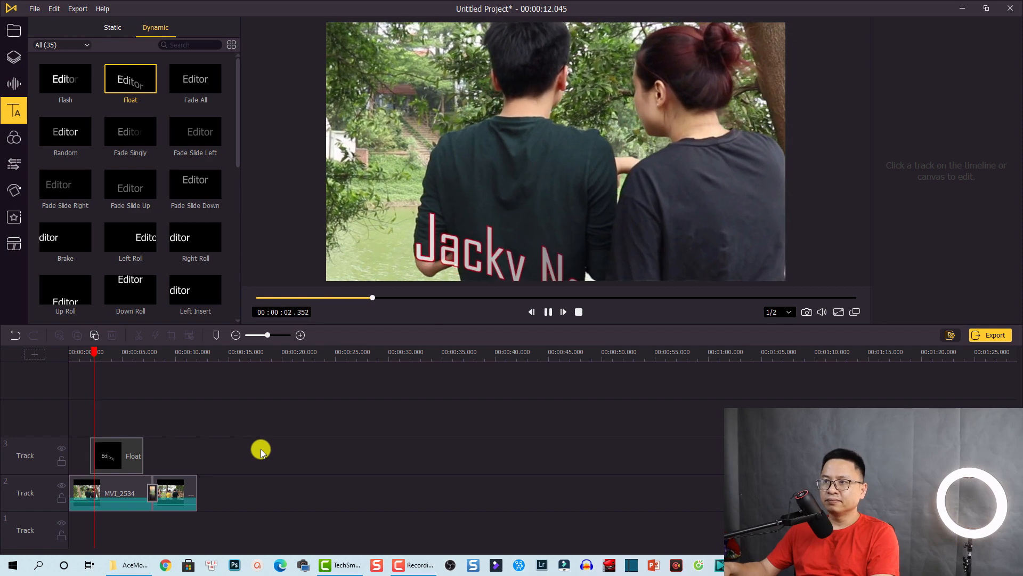
{"action": "key", "text": "space"}
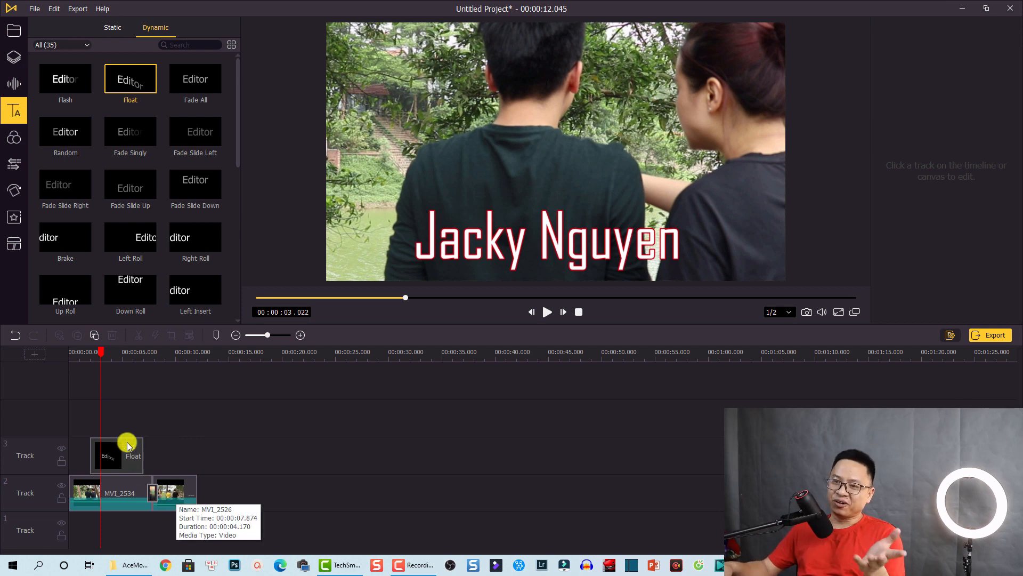
Add the Lion sticker from the Stickers collection onto a new timeline track
{"action": "left_click", "coordinate": [11, 57]}
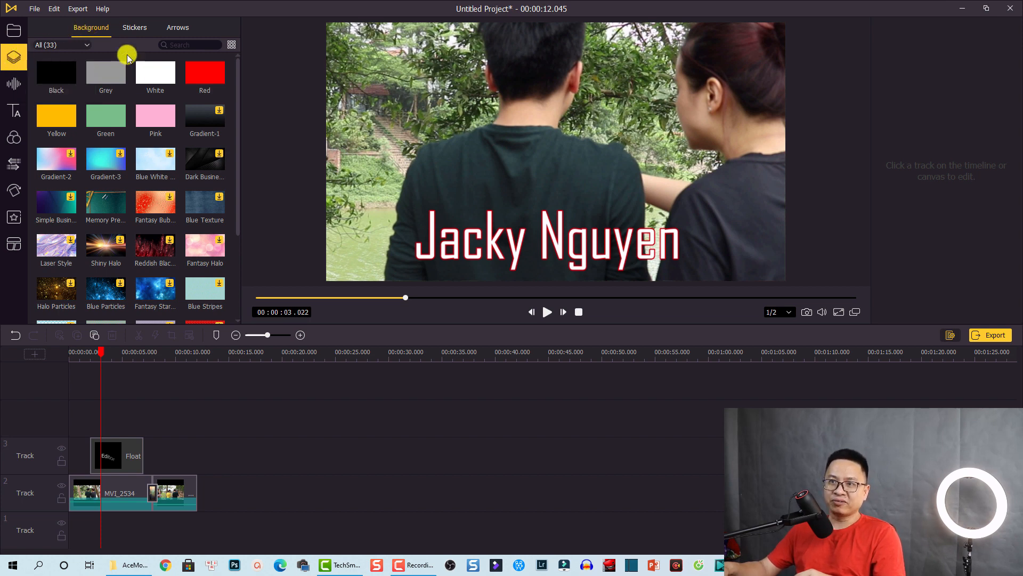
{"action": "scroll", "coordinate": [183, 167], "scroll_direction": "down", "scroll_amount": 1}
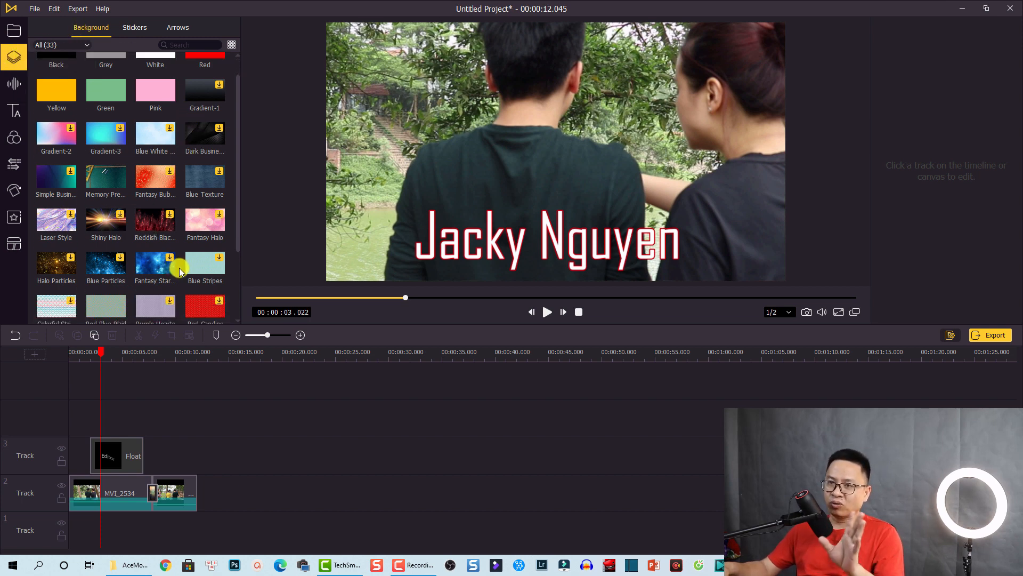
{"action": "scroll", "coordinate": [174, 252], "scroll_direction": "up", "scroll_amount": 1}
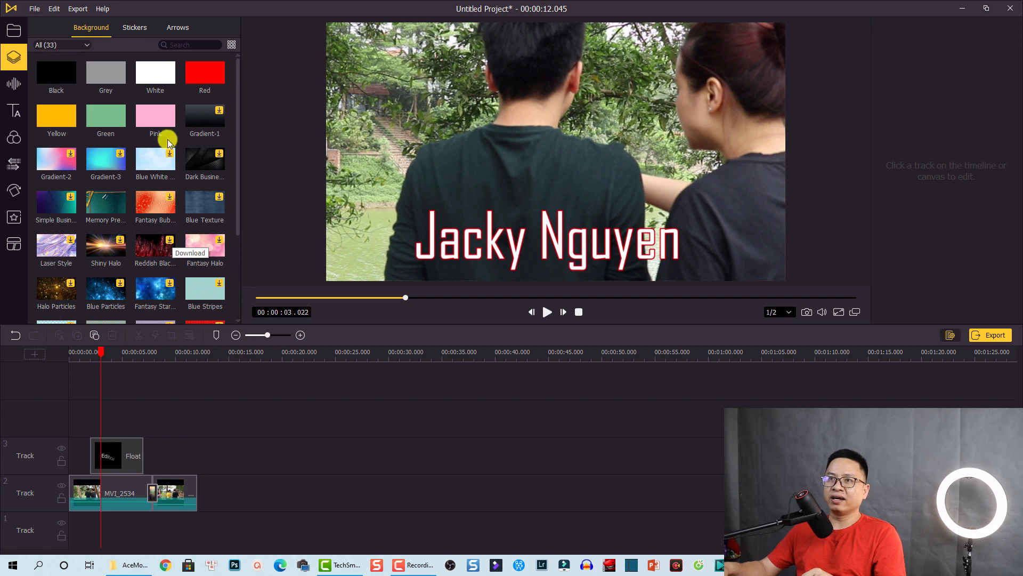
{"action": "left_click", "coordinate": [134, 28]}
{"action": "left_click", "coordinate": [170, 27]}
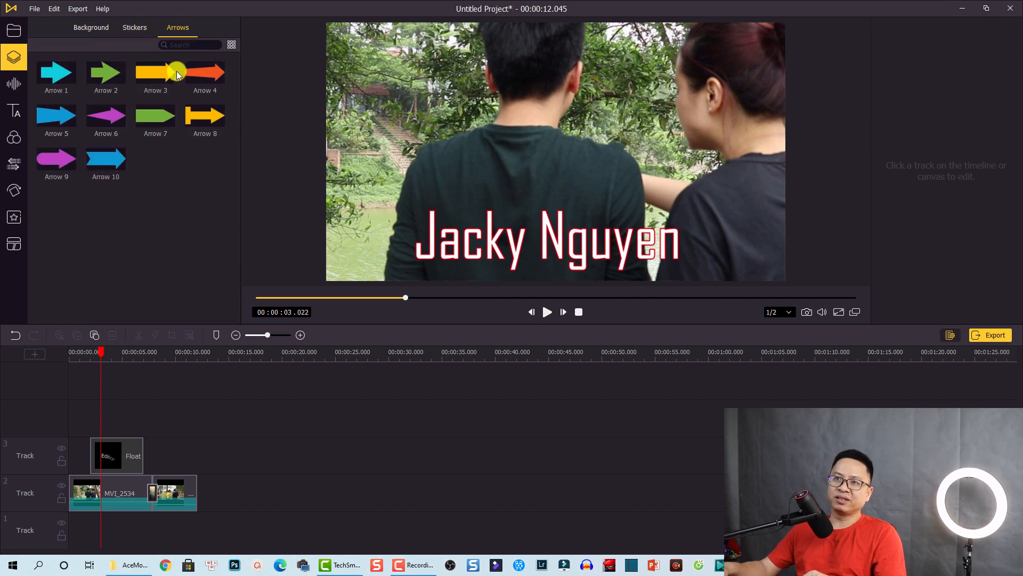
{"action": "left_click", "coordinate": [133, 28]}
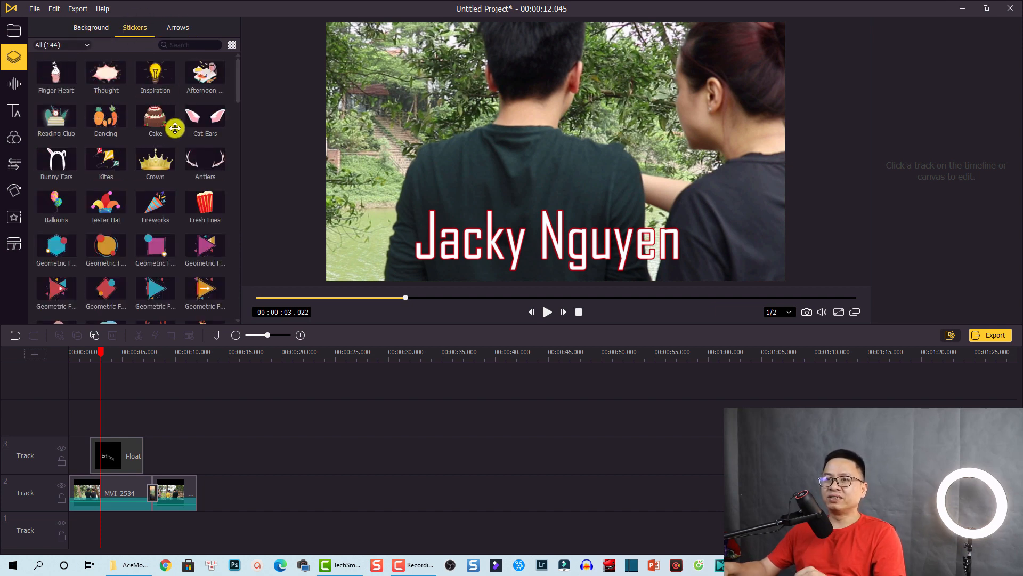
{"action": "scroll", "coordinate": [160, 146], "scroll_direction": "down", "scroll_amount": 3}
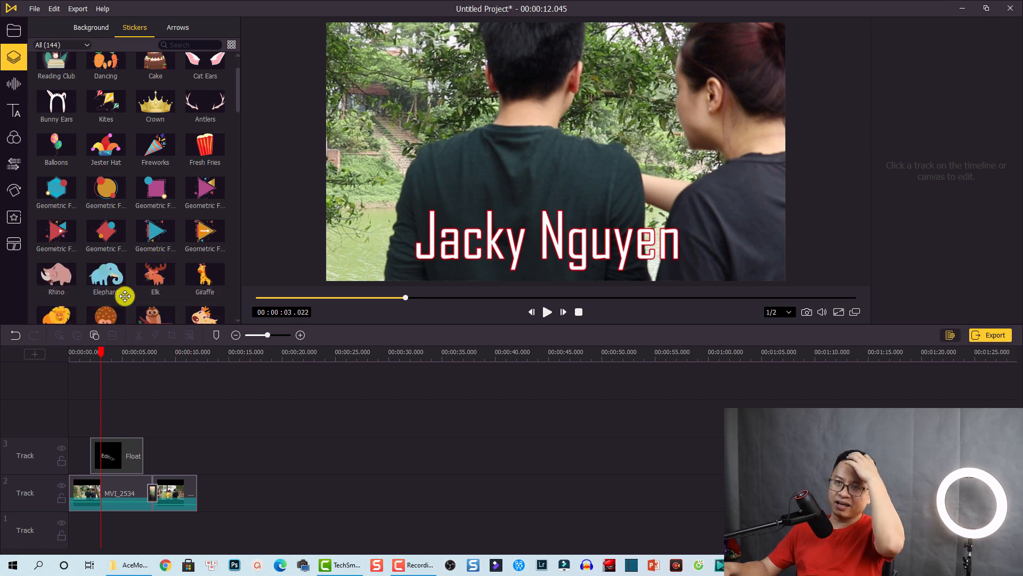
{"action": "scroll", "coordinate": [103, 305], "scroll_direction": "down", "scroll_amount": 1}
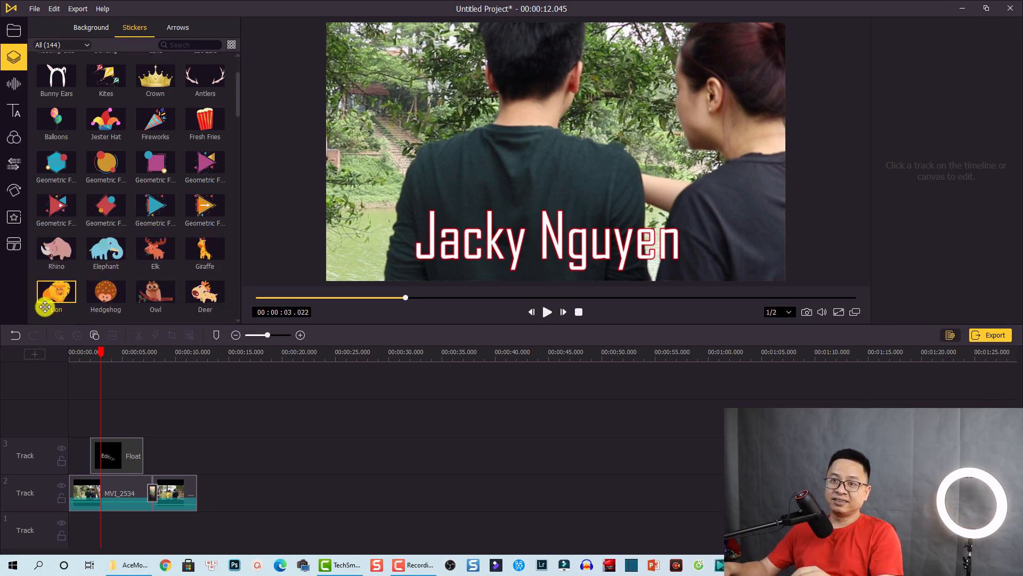
{"action": "left_click_drag", "start_coordinate": [52, 306], "coordinate": [101, 422]}
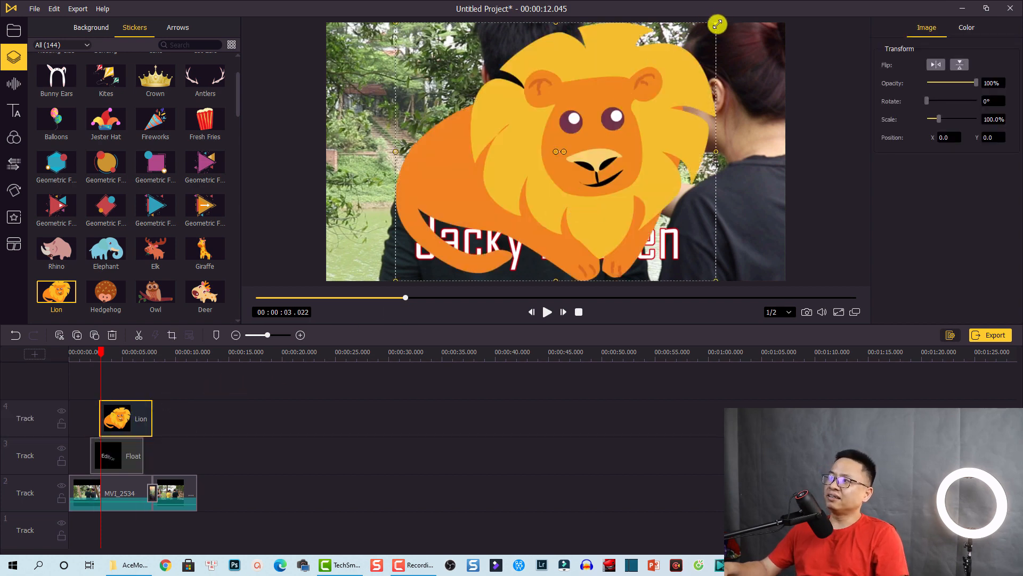
Shrink the Lion sticker to 17.3% and place it just left of the name title
{"action": "left_click_drag", "start_coordinate": [716, 23], "coordinate": [389, 243]}
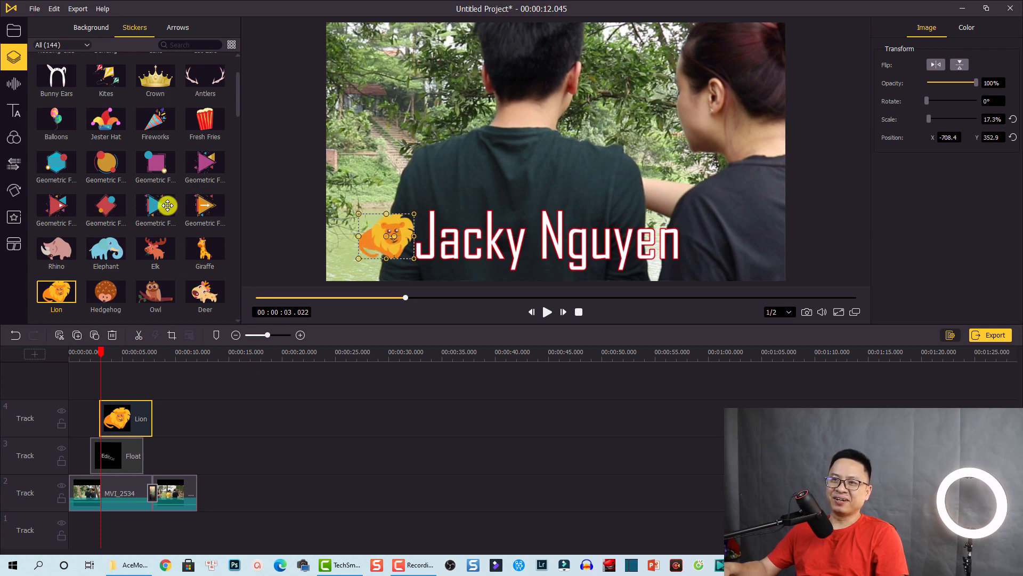
{"action": "scroll", "coordinate": [155, 264], "scroll_direction": "down", "scroll_amount": 4}
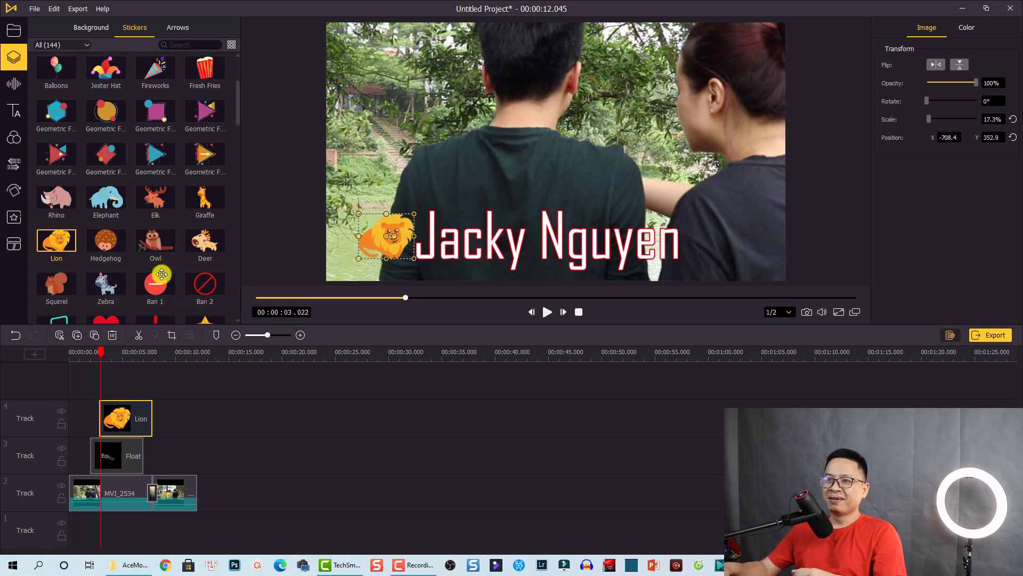
{"action": "scroll", "coordinate": [214, 197], "scroll_direction": "down", "scroll_amount": 2}
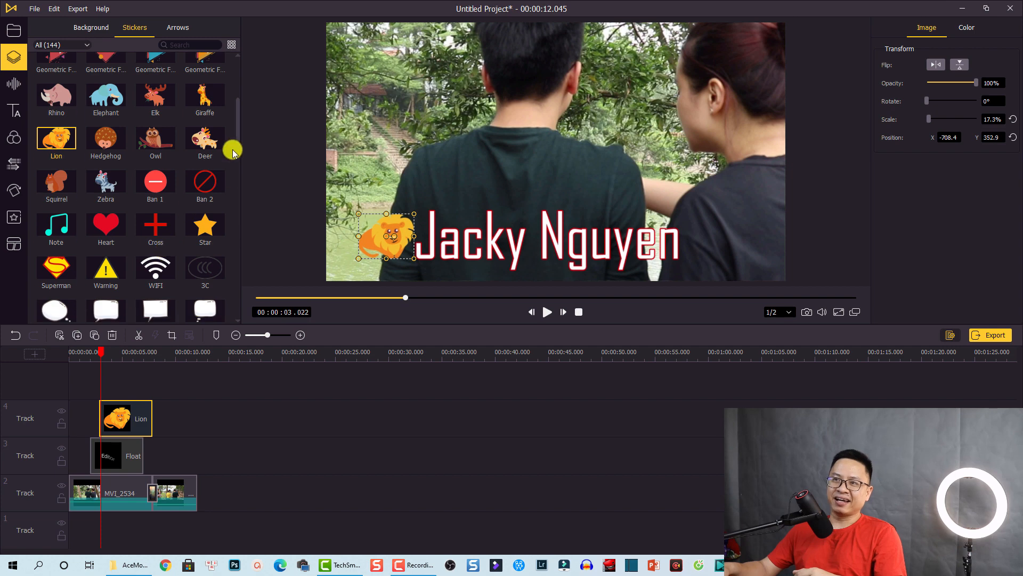
{"action": "left_click_drag", "start_coordinate": [238, 128], "coordinate": [236, 287]}
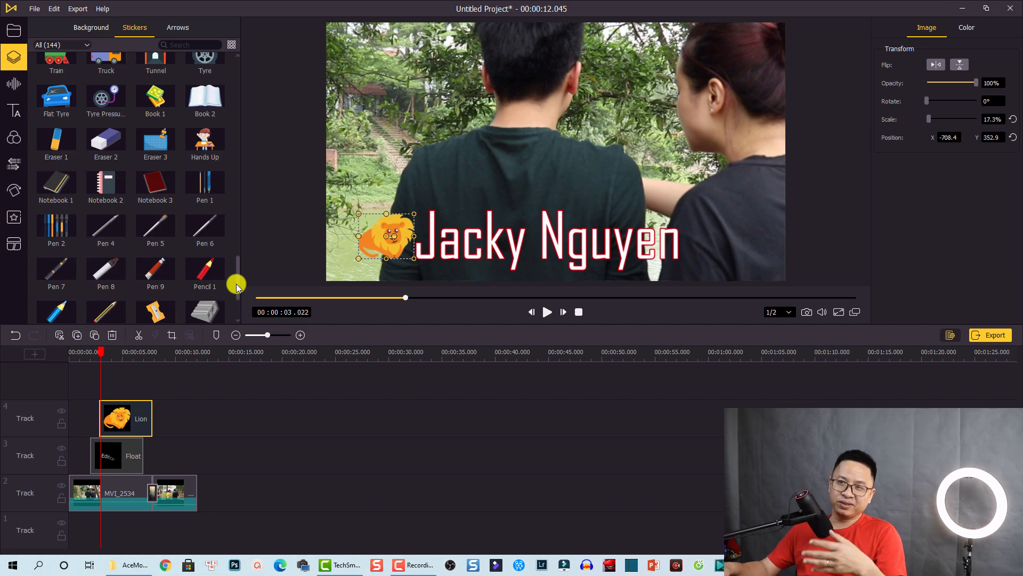
{"action": "left_click_drag", "start_coordinate": [236, 287], "coordinate": [239, 273]}
Add the Hands Up sticker after the lion on Track 4, shrunk to 33.6% and moved right
{"action": "left_click_drag", "start_coordinate": [205, 219], "coordinate": [154, 421]}
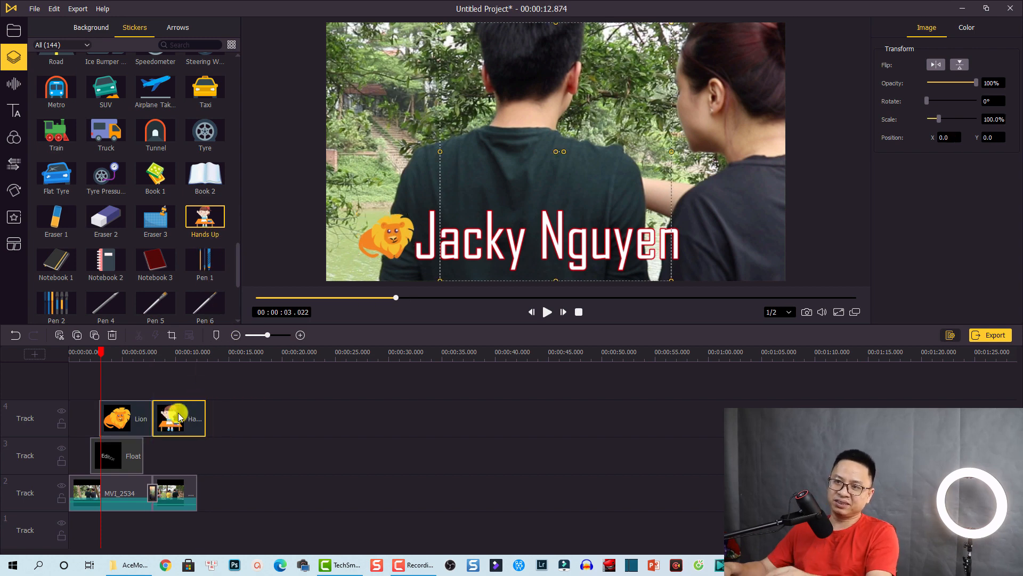
{"action": "left_click", "coordinate": [167, 351]}
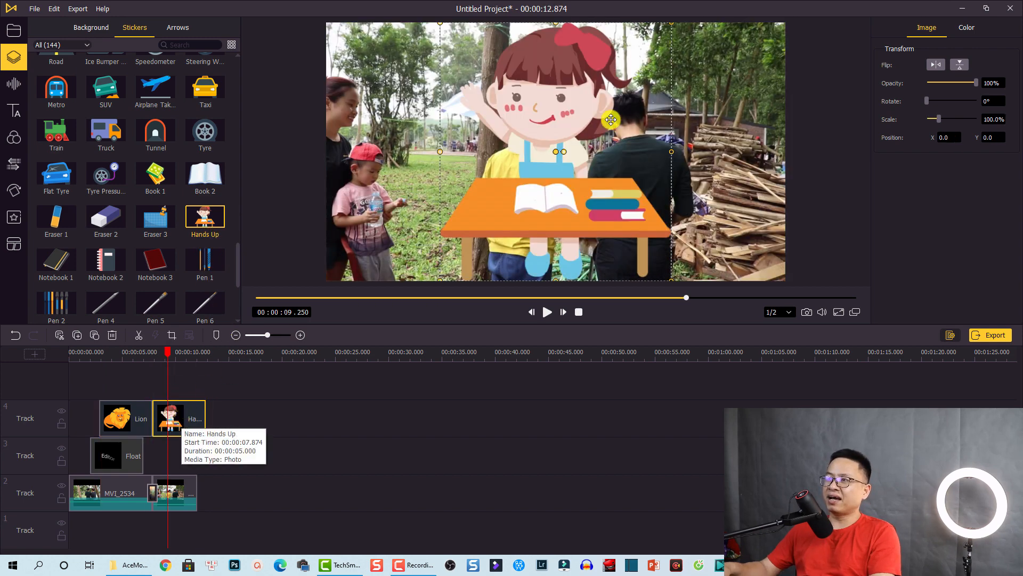
{"action": "left_click_drag", "start_coordinate": [673, 25], "coordinate": [519, 196]}
{"action": "left_click_drag", "start_coordinate": [478, 252], "coordinate": [744, 198]}
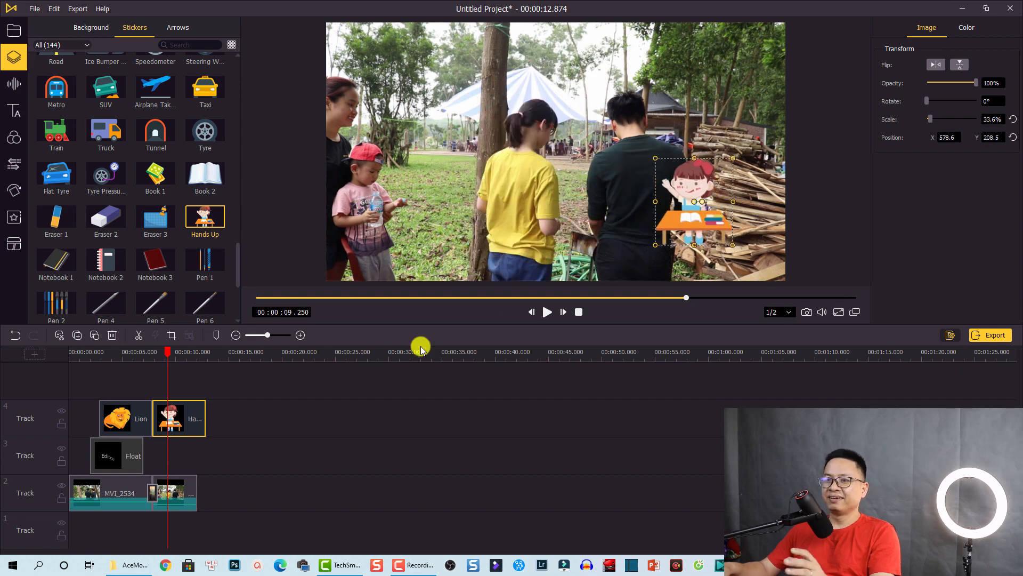
Preview the Hands Up sticker playing from about 6.5 seconds
{"action": "left_click", "coordinate": [138, 358]}
{"action": "key", "text": "space"}
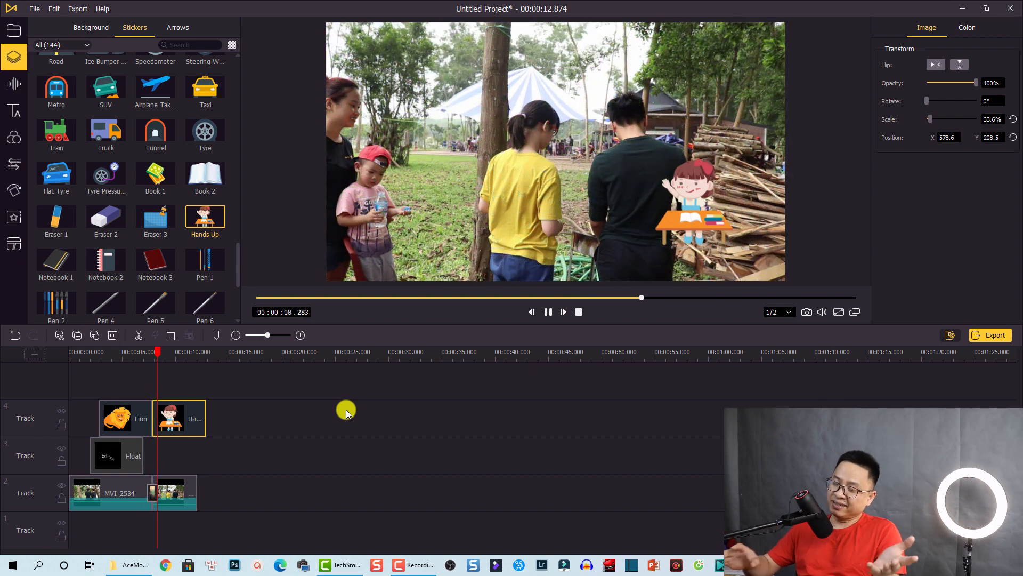
{"action": "key", "text": "space"}
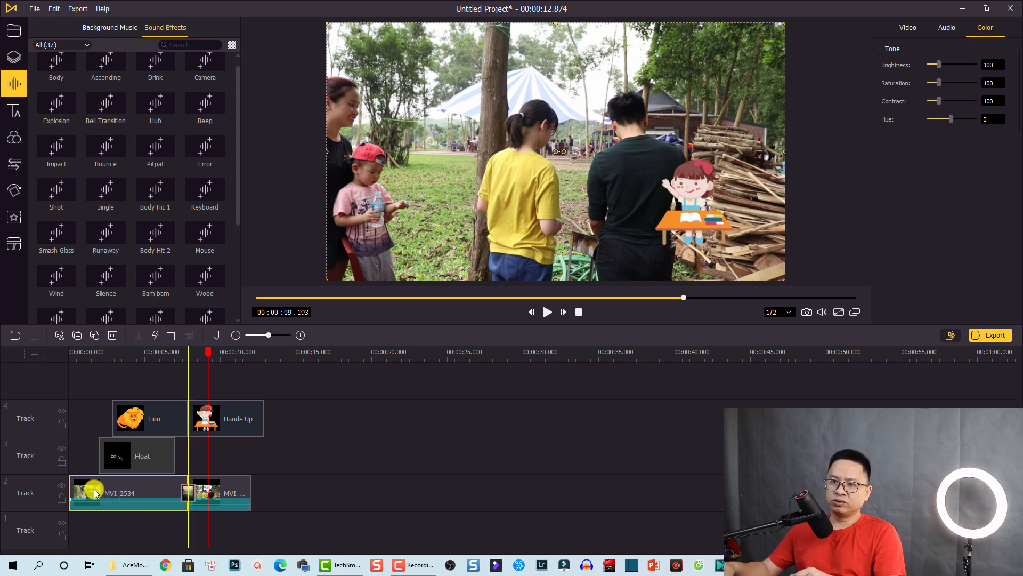
Detach the MVI_2534 audio, then delete the resulting audio clip from Track 3
{"action": "right_click", "coordinate": [91, 490]}
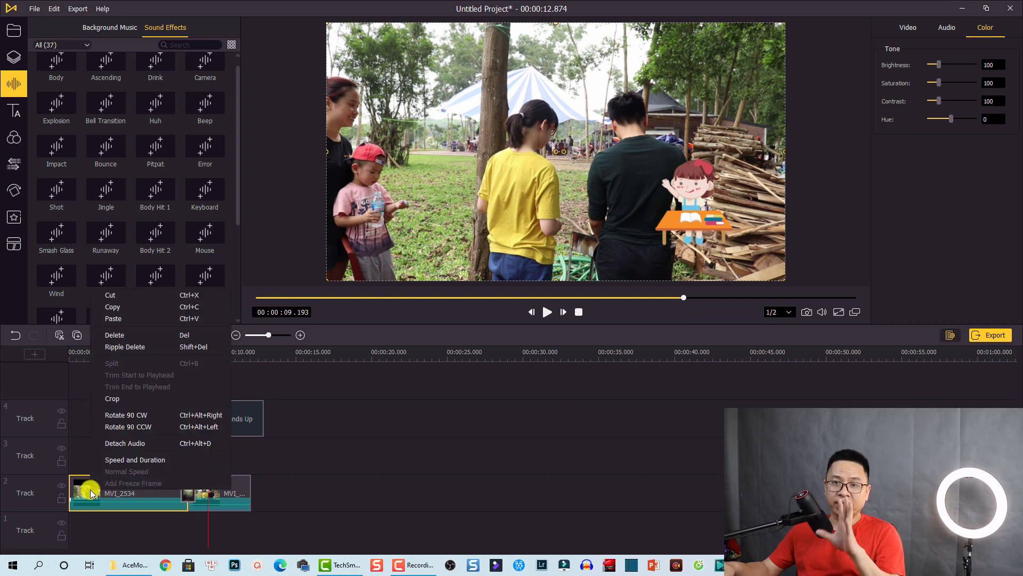
{"action": "left_click", "coordinate": [117, 444]}
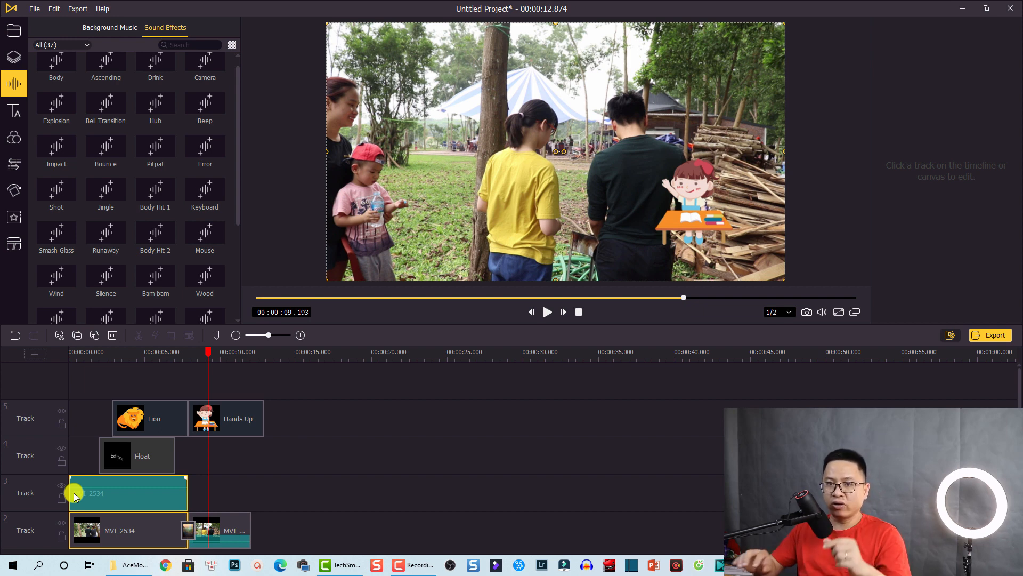
{"action": "left_click", "coordinate": [110, 503]}
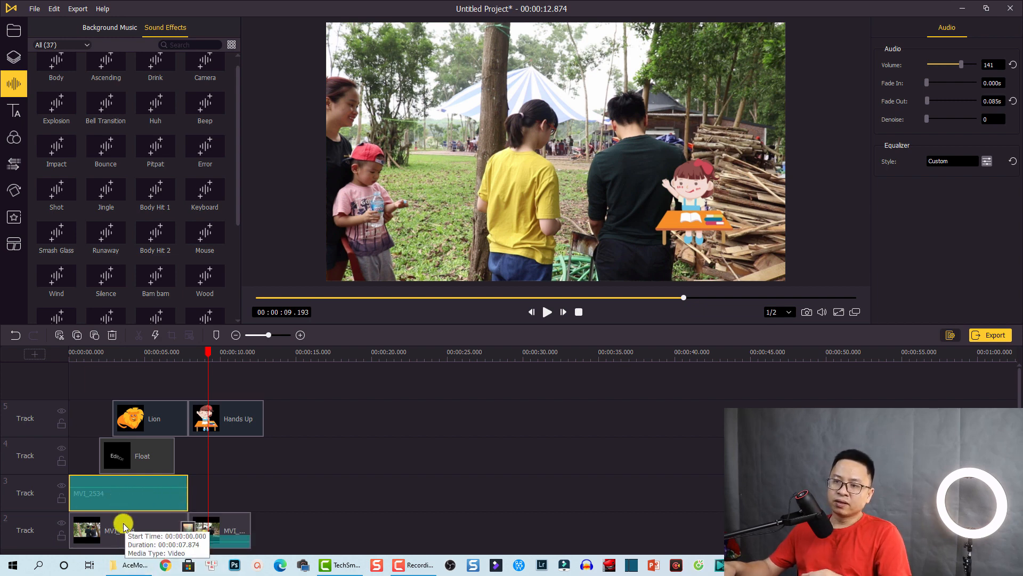
{"action": "scroll", "coordinate": [124, 520], "scroll_direction": "down", "scroll_amount": 1}
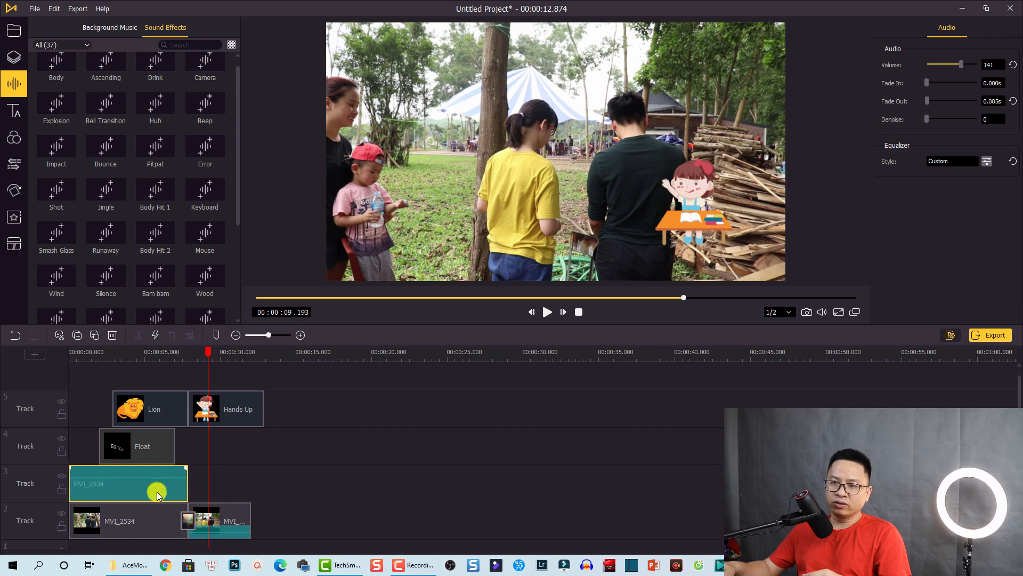
{"action": "key", "text": "Delete"}
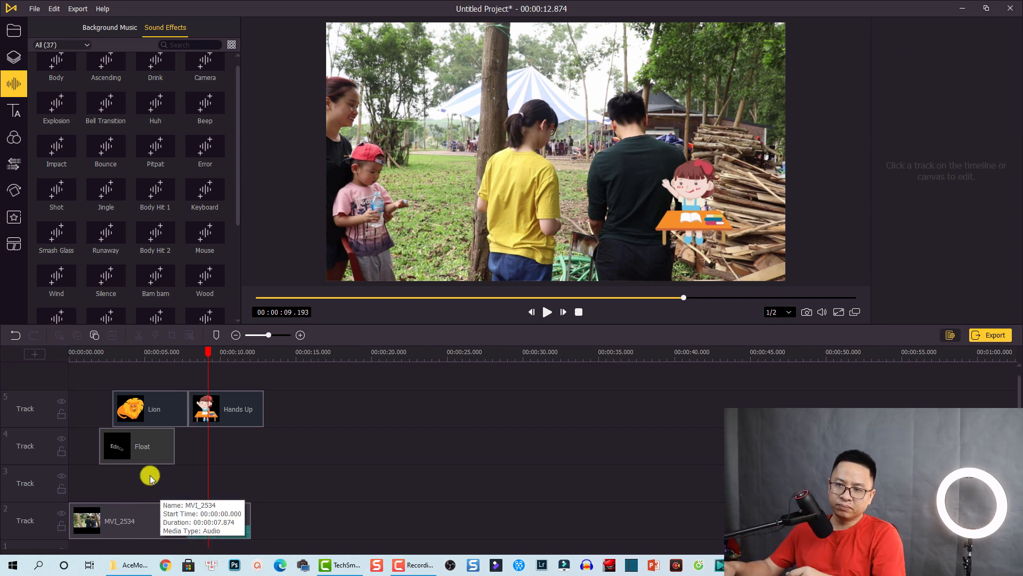
Preview the project briefly from the start
{"action": "left_click", "coordinate": [73, 350]}
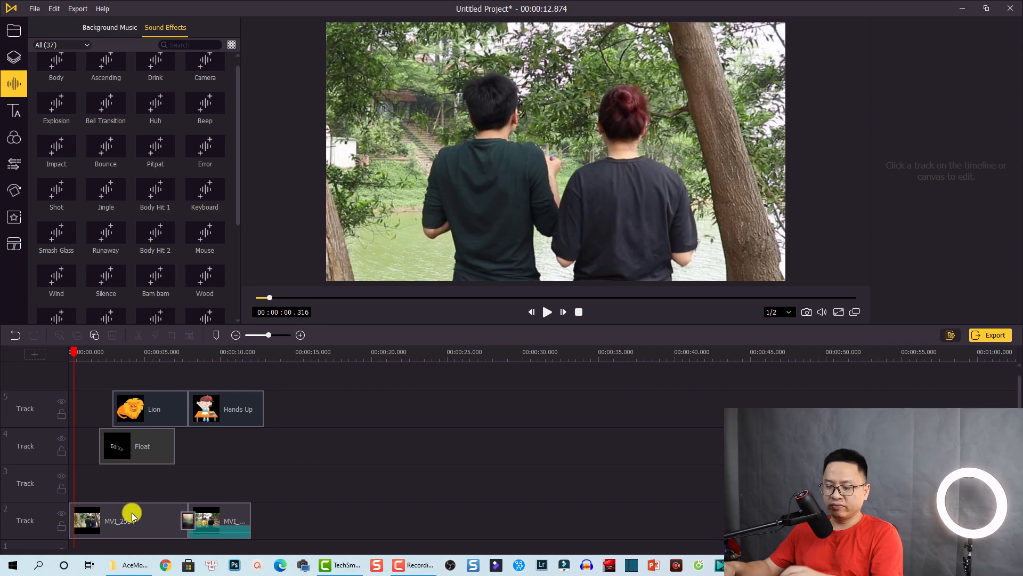
{"action": "key", "text": "space"}
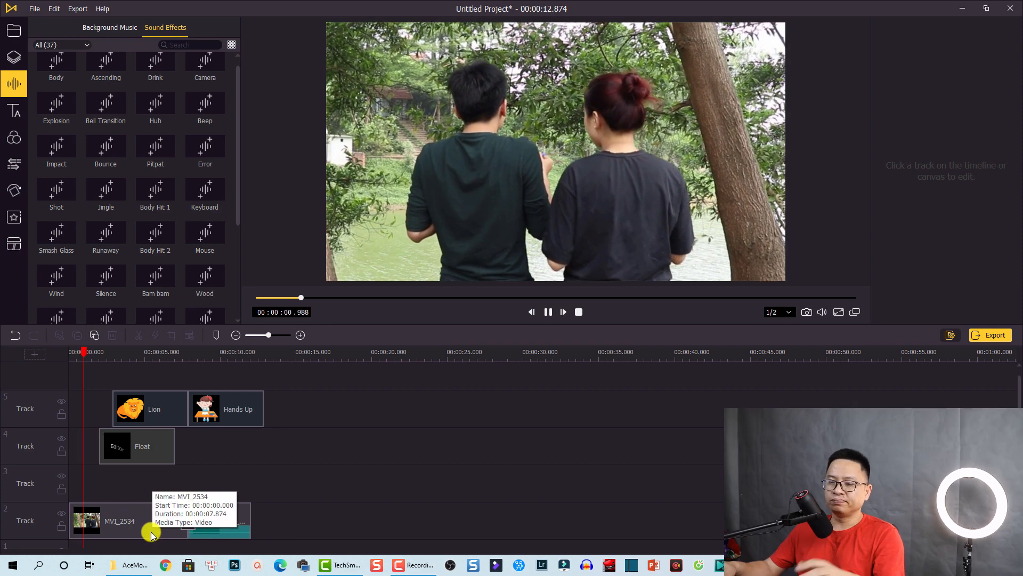
{"action": "key", "text": "space"}
{"action": "scroll", "coordinate": [253, 490], "scroll_direction": "up", "scroll_amount": 1}
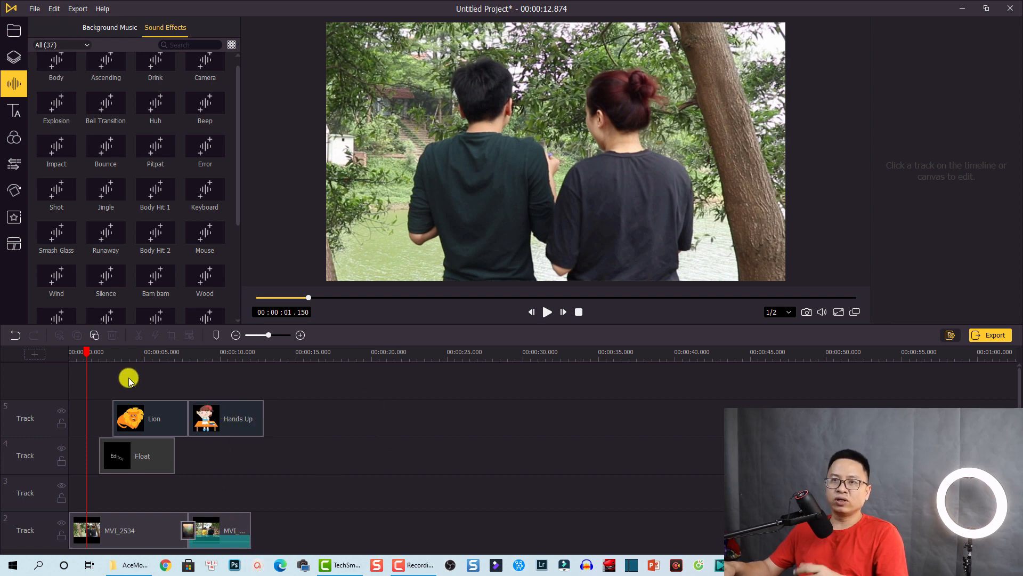
Add the Allégro music file from Media onto a new top track
{"action": "left_click", "coordinate": [21, 38]}
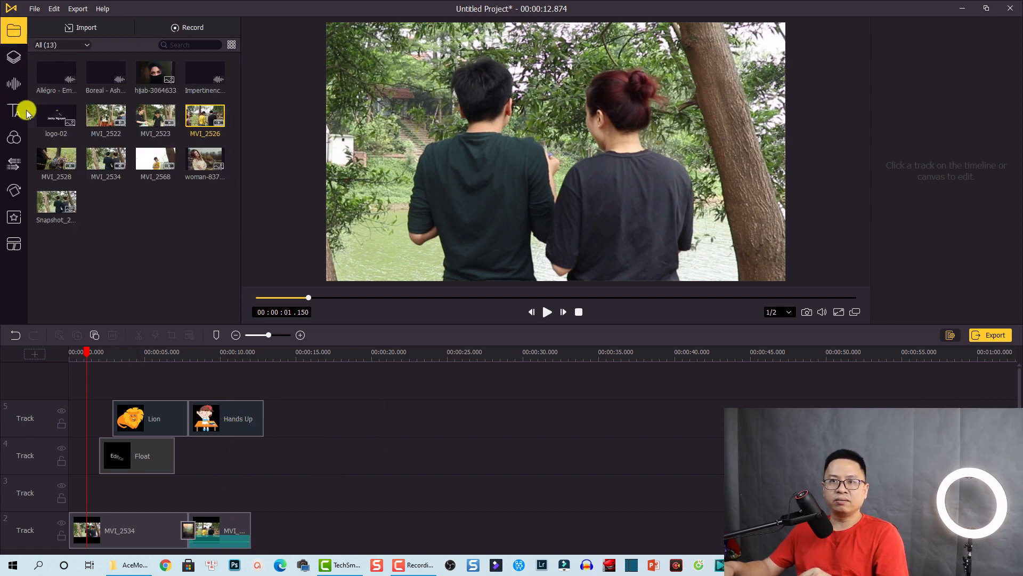
{"action": "left_click", "coordinate": [168, 249]}
{"action": "left_click", "coordinate": [53, 78]}
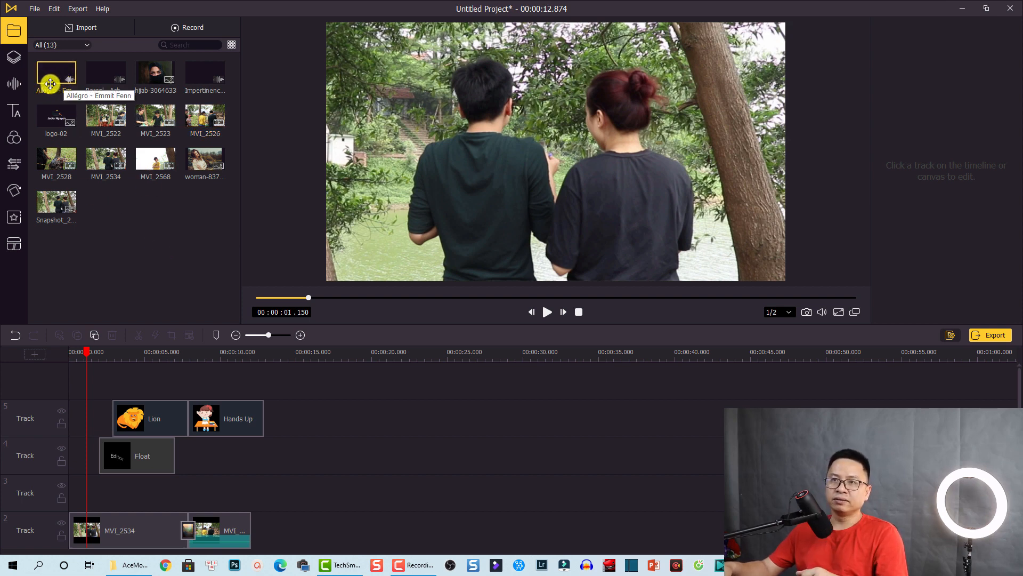
{"action": "left_click_drag", "start_coordinate": [50, 81], "coordinate": [86, 431]}
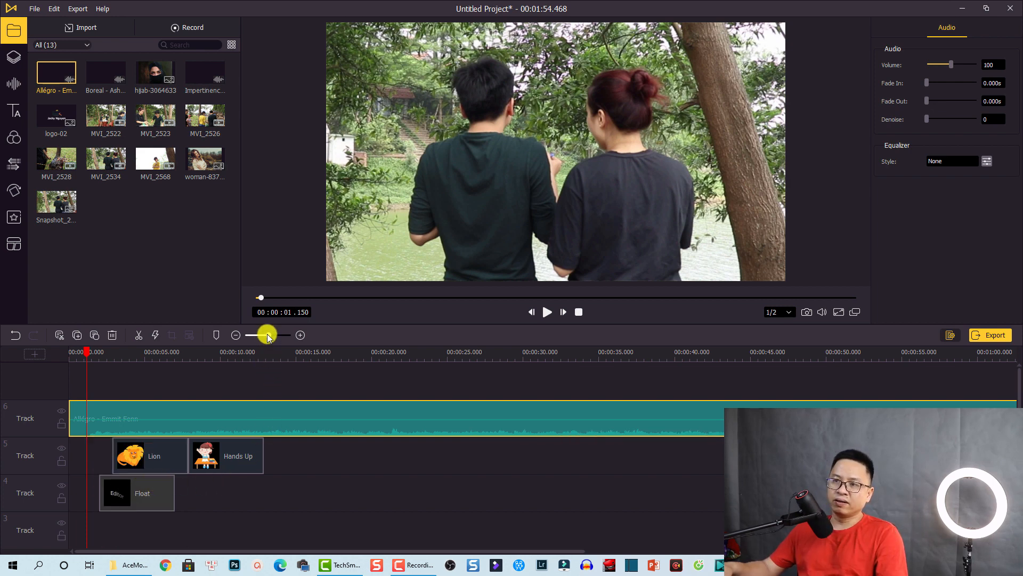
{"action": "left_click_drag", "start_coordinate": [267, 335], "coordinate": [265, 334]}
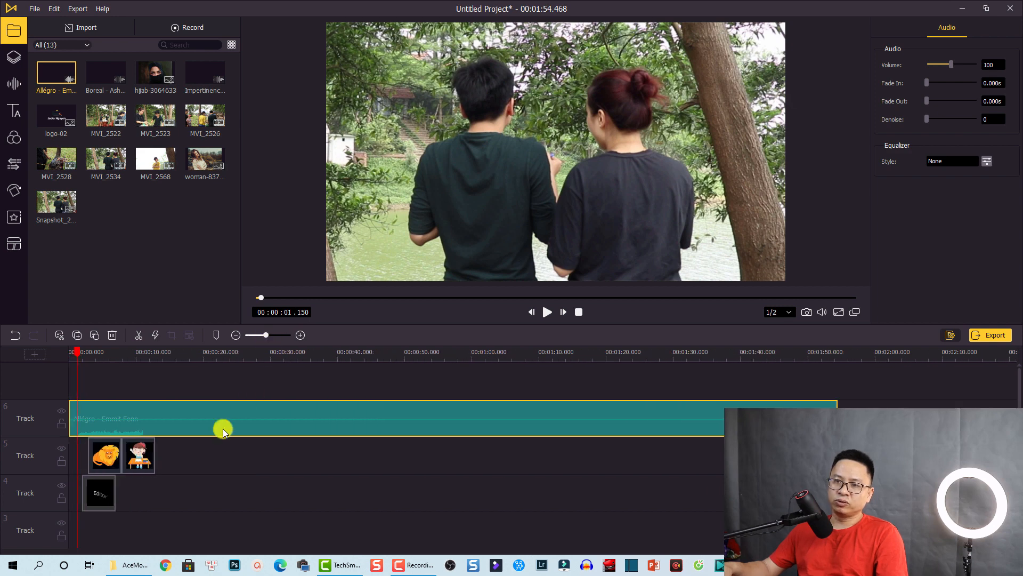
{"action": "scroll", "coordinate": [135, 453], "scroll_direction": "down", "scroll_amount": 1}
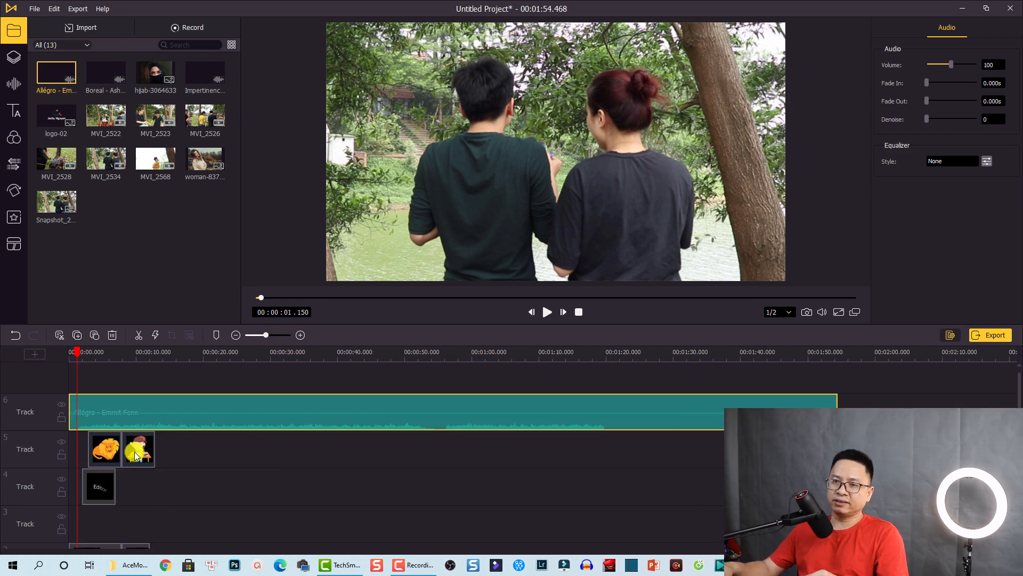
{"action": "scroll", "coordinate": [135, 456], "scroll_direction": "down", "scroll_amount": 1}
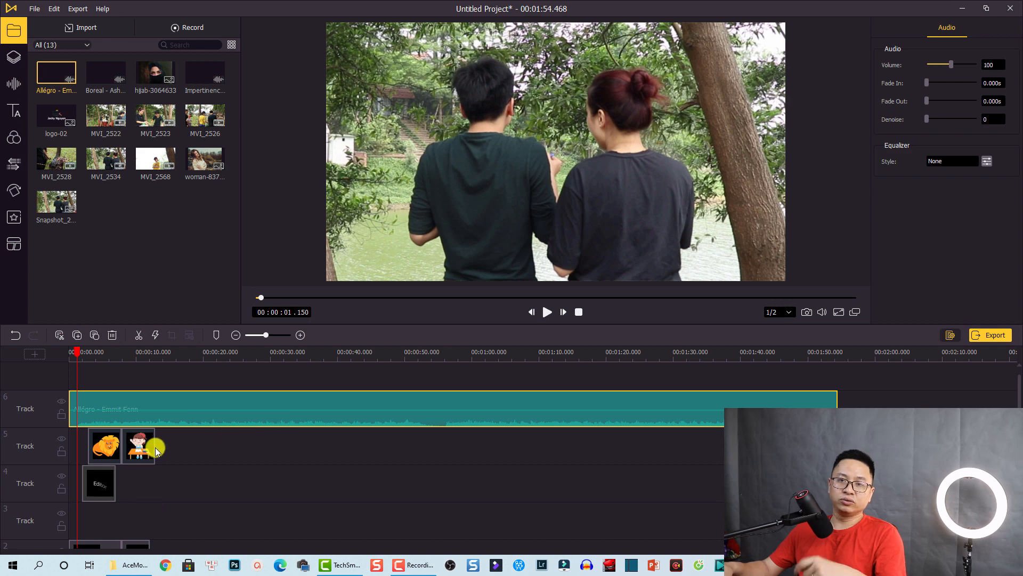
Lower the music volume to 81 with a 4.361s fade-in and 4.916s fade-out, then play to check
{"action": "left_click_drag", "start_coordinate": [169, 411], "coordinate": [169, 413]}
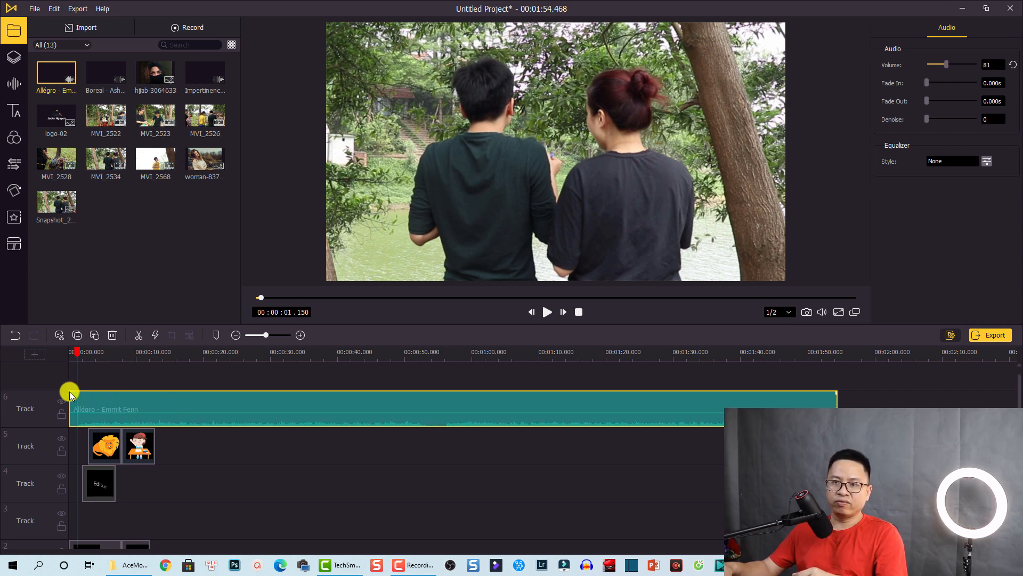
{"action": "left_click_drag", "start_coordinate": [69, 392], "coordinate": [98, 416]}
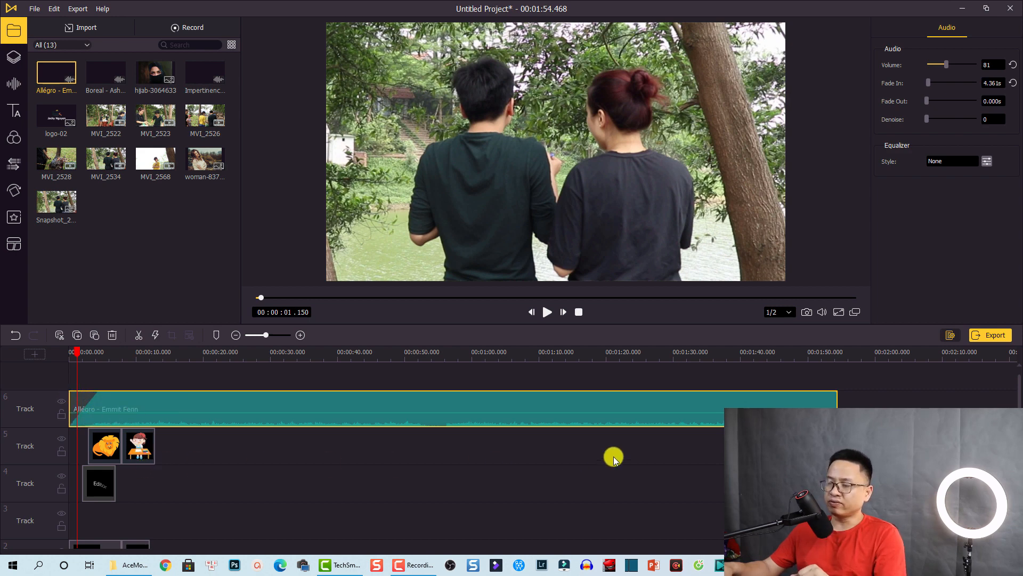
{"action": "left_click_drag", "start_coordinate": [838, 394], "coordinate": [805, 397]}
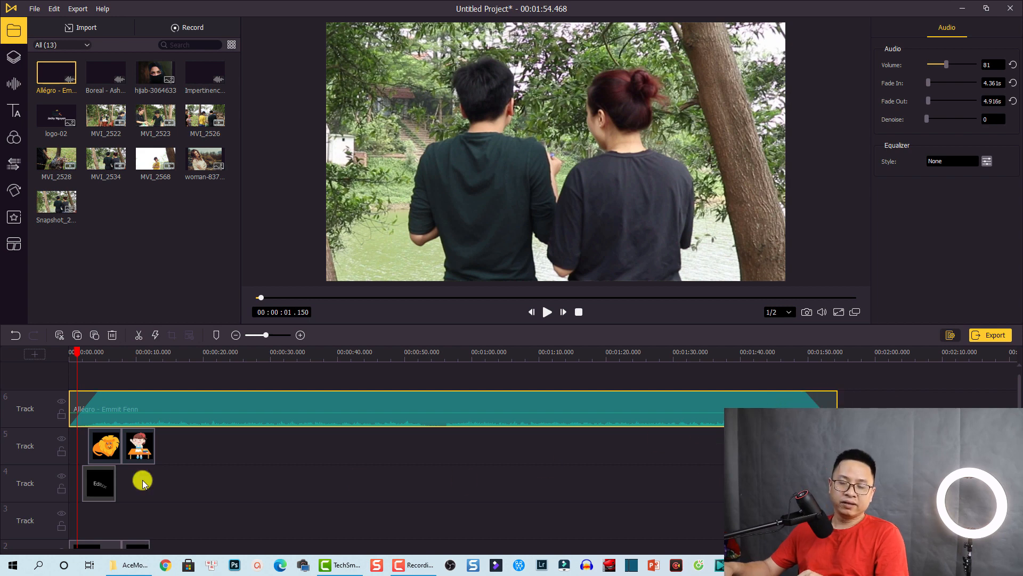
{"action": "left_click", "coordinate": [265, 465]}
{"action": "key", "text": "space"}
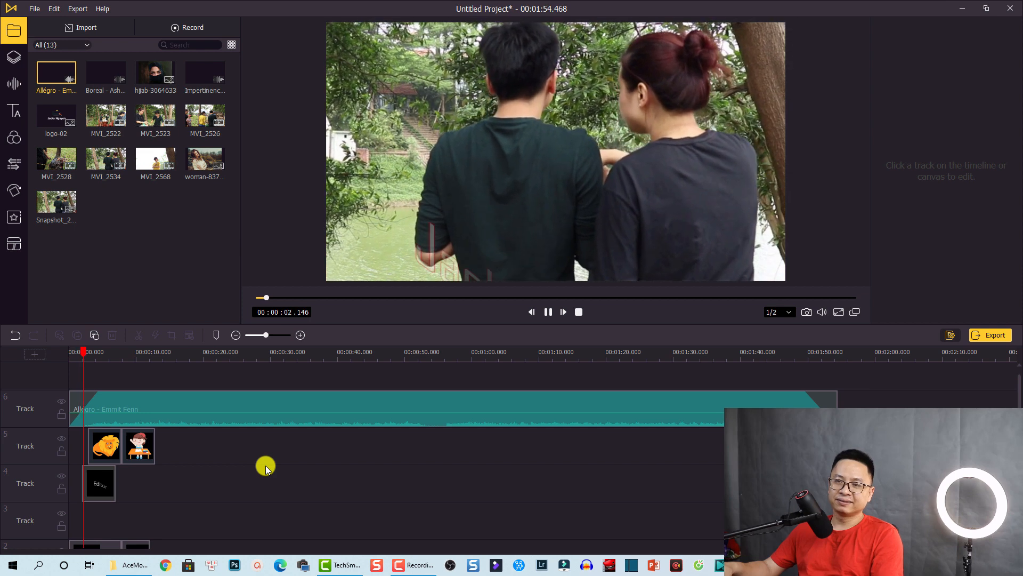
{"action": "key", "text": "space"}
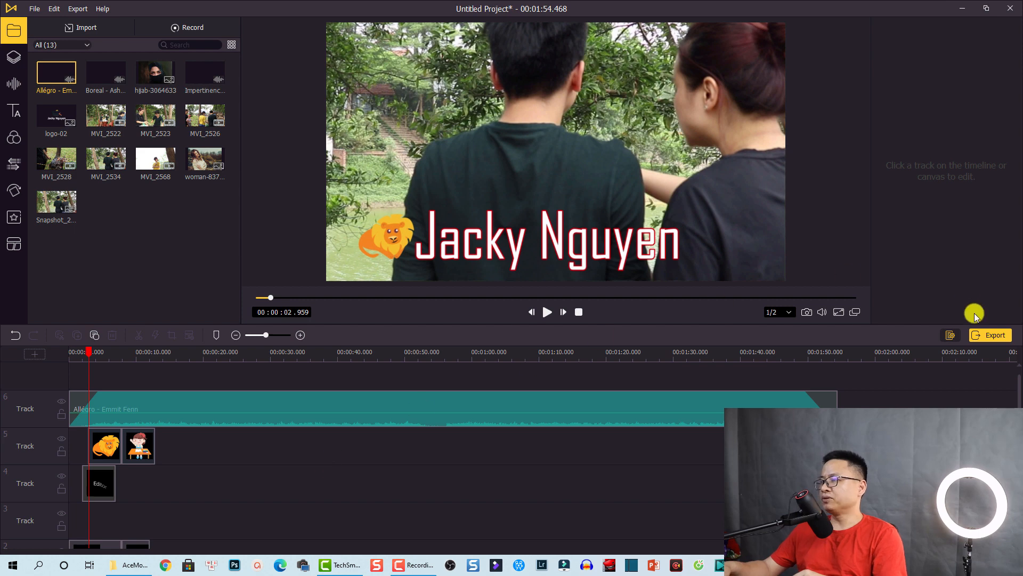
Set the export output quality to High Quality
{"action": "left_click", "coordinate": [992, 337]}
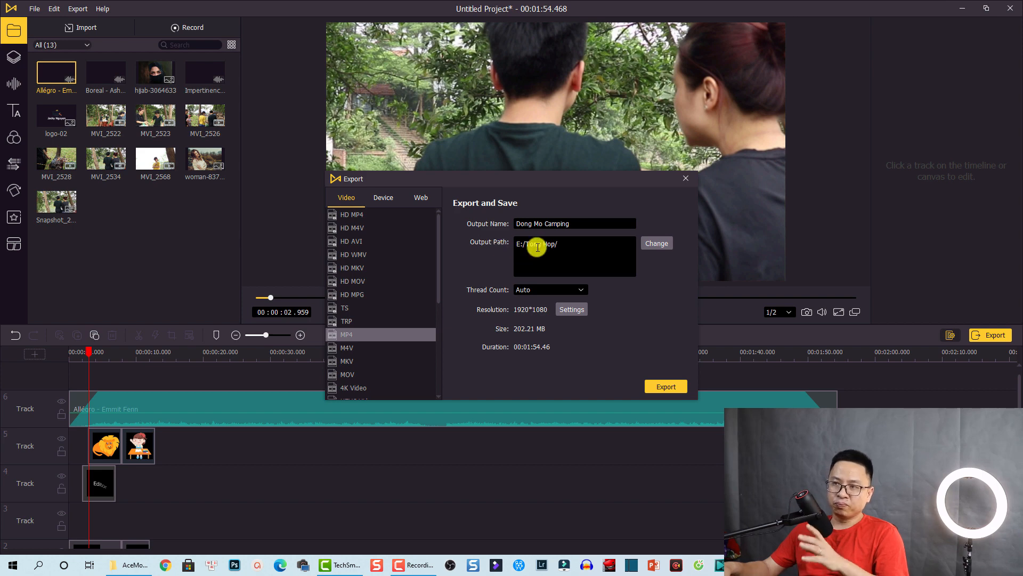
{"action": "left_click", "coordinate": [571, 310]}
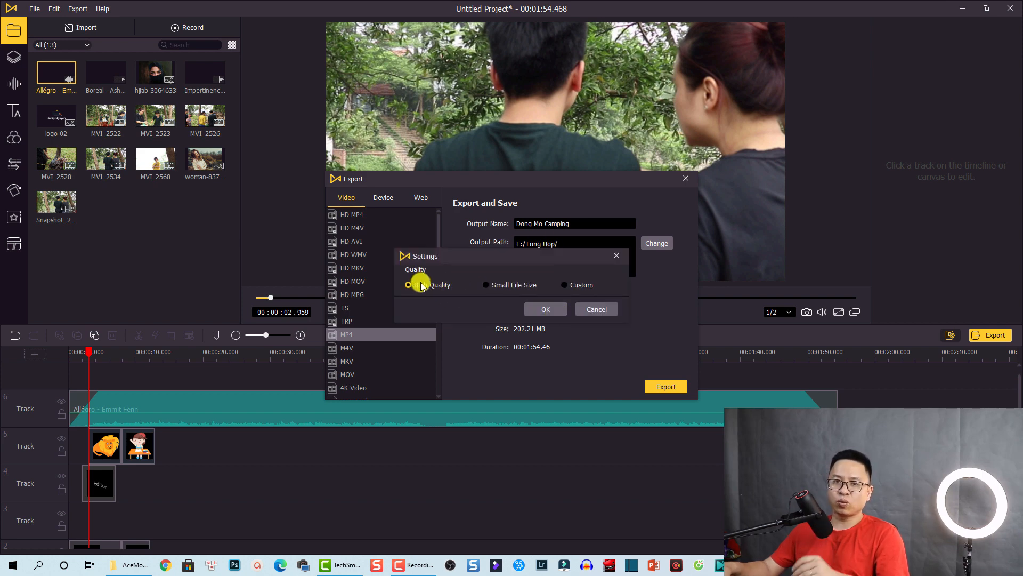
{"action": "left_click", "coordinate": [535, 308]}
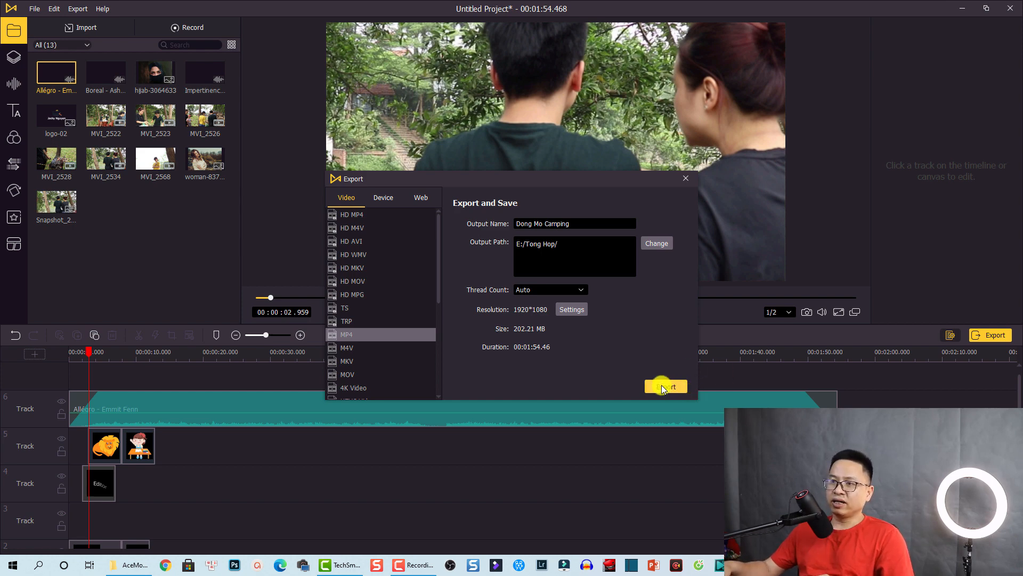
Browse the Device and Web export presets, then return to the Video formats keeping MP4
{"action": "scroll", "coordinate": [439, 251], "scroll_direction": "down", "scroll_amount": 5}
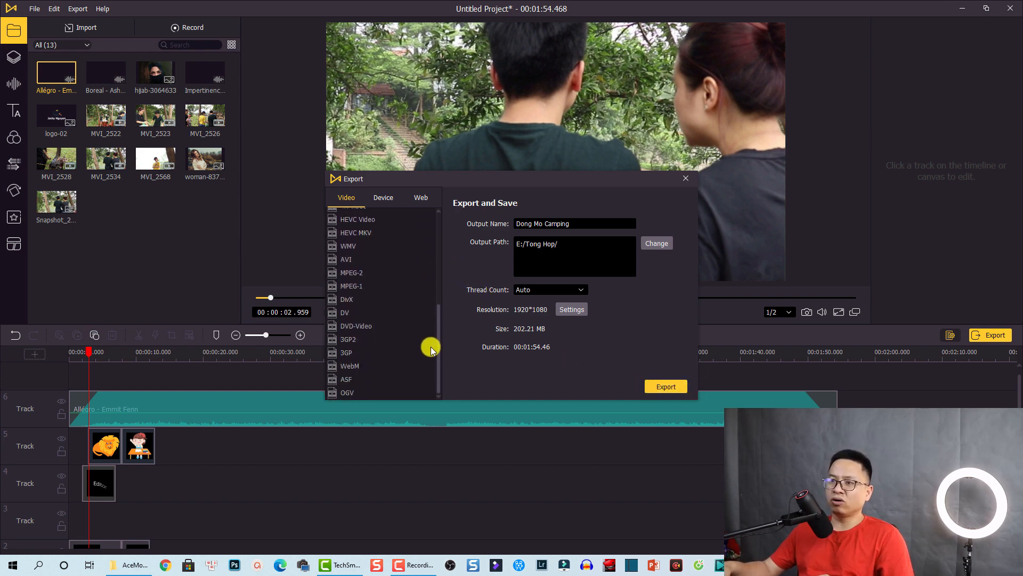
{"action": "scroll", "coordinate": [442, 274], "scroll_direction": "up", "scroll_amount": 5}
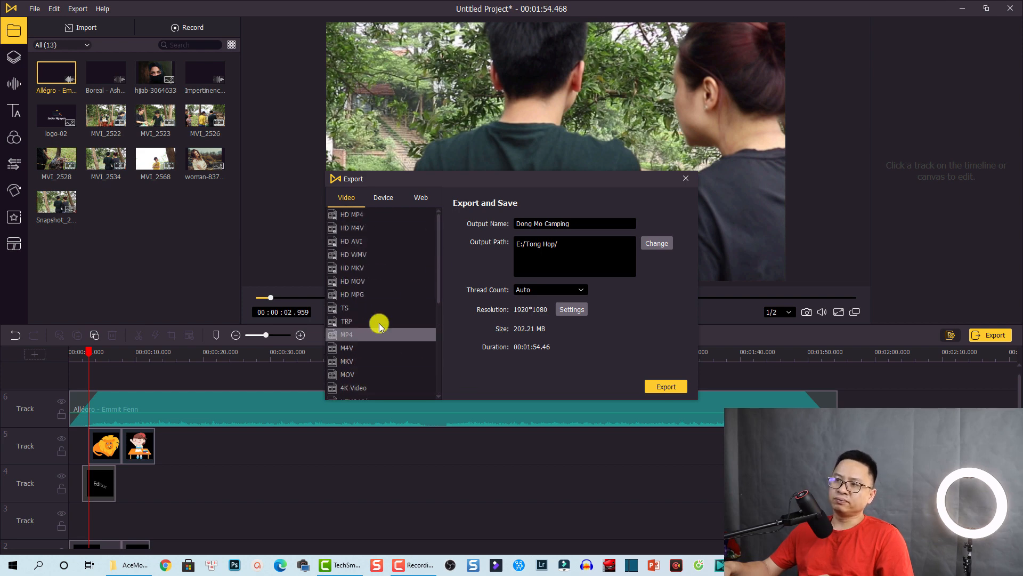
{"action": "mouse_move", "coordinate": [437, 252]}
{"action": "left_mouse_down"}
{"action": "mouse_move", "coordinate": [434, 354]}
{"action": "mouse_move", "coordinate": [441, 270]}
{"action": "left_mouse_up"}
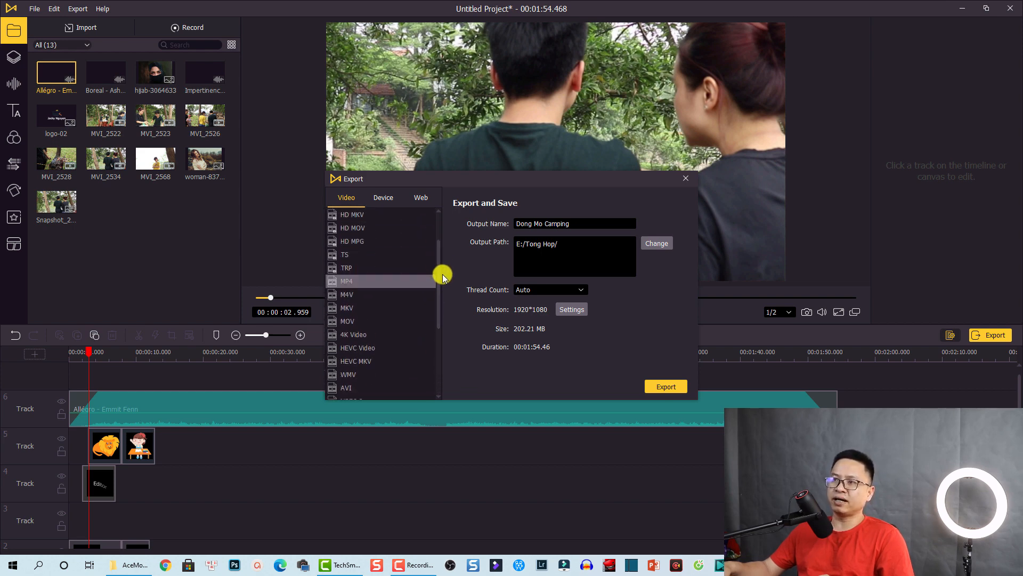
{"action": "left_click", "coordinate": [385, 198]}
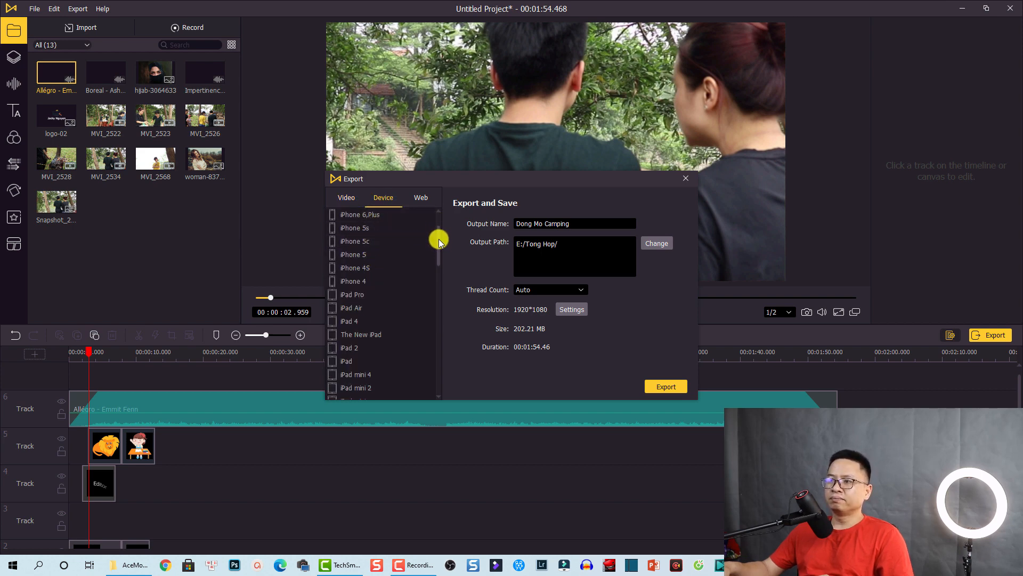
{"action": "left_click_drag", "start_coordinate": [439, 237], "coordinate": [427, 201]}
{"action": "left_click", "coordinate": [420, 197]}
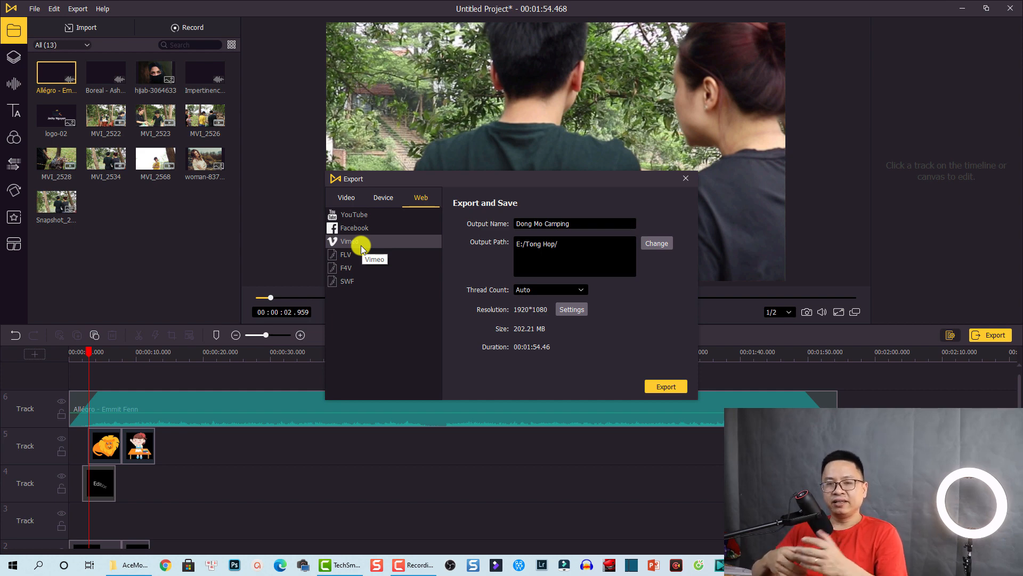
{"action": "left_click", "coordinate": [345, 197]}
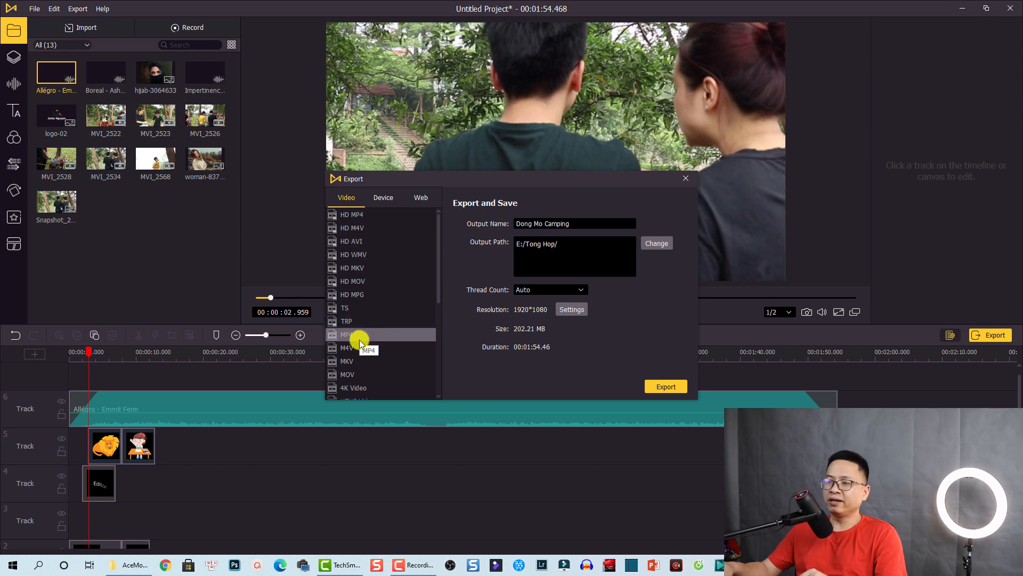